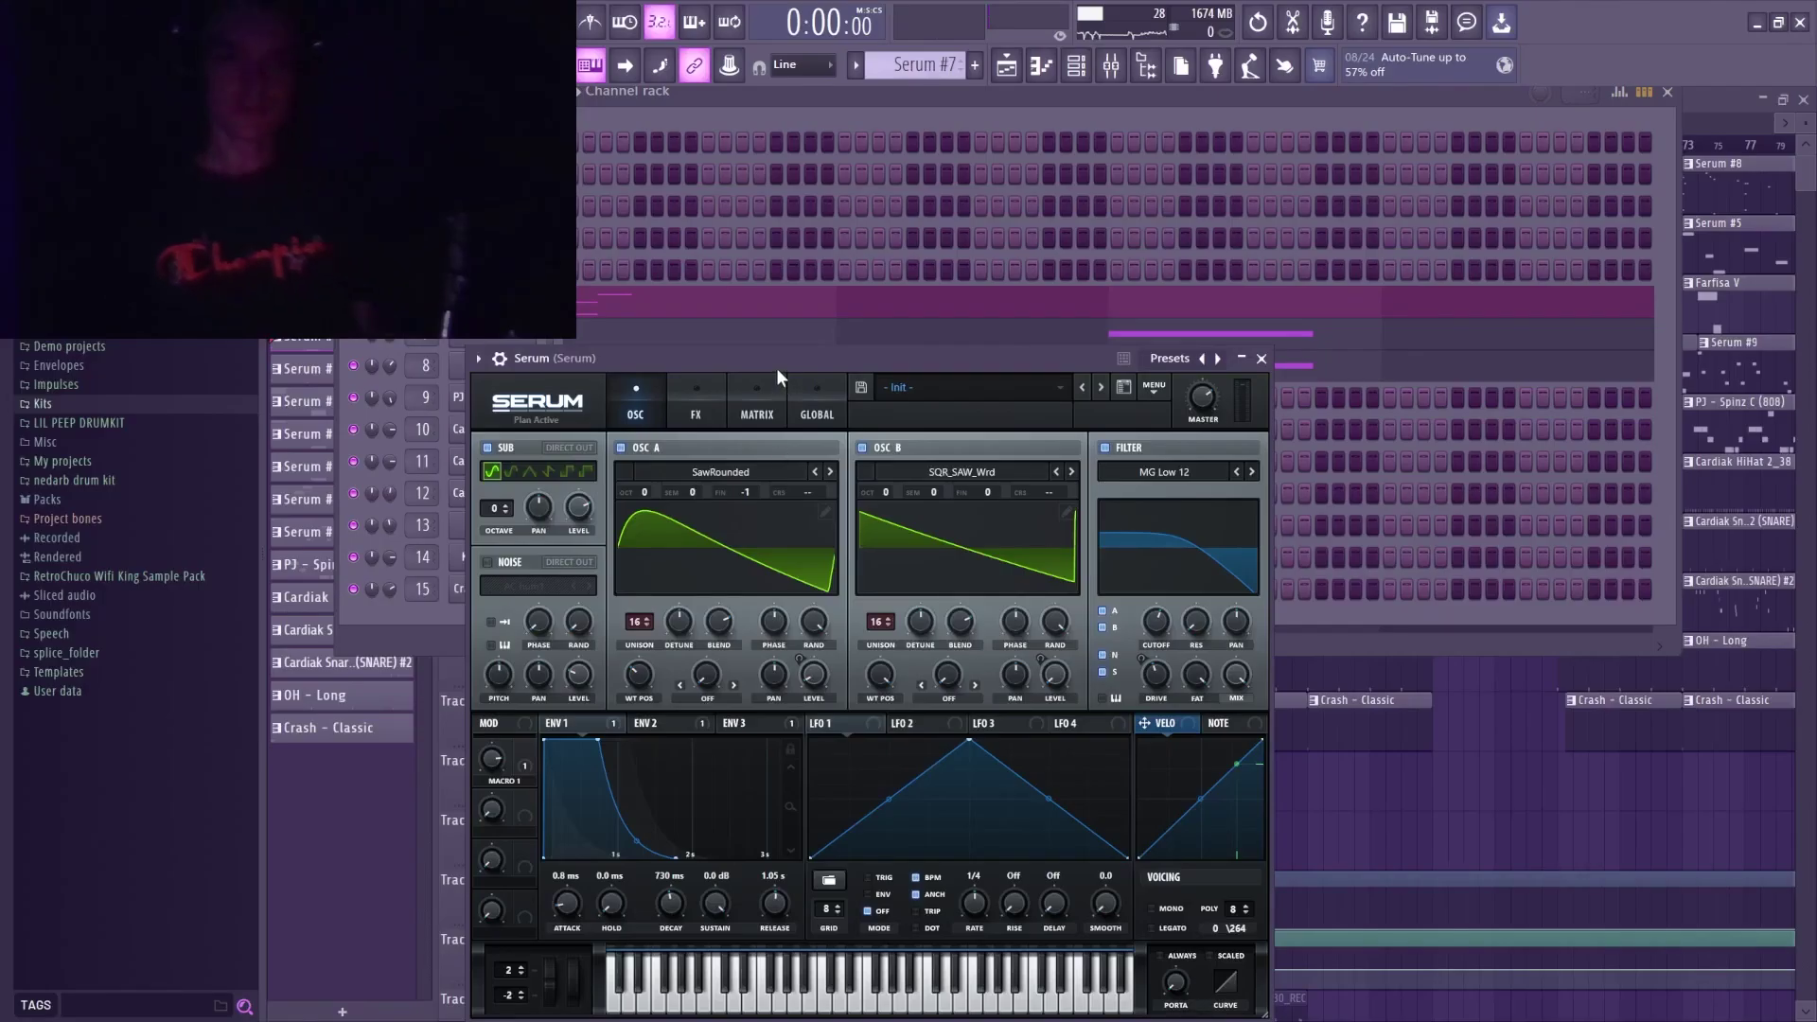
Move the Serum window up and choose the Analog wavetable SQR_SAW_Wrd for oscillator B.
drag(775, 367, 751, 305)
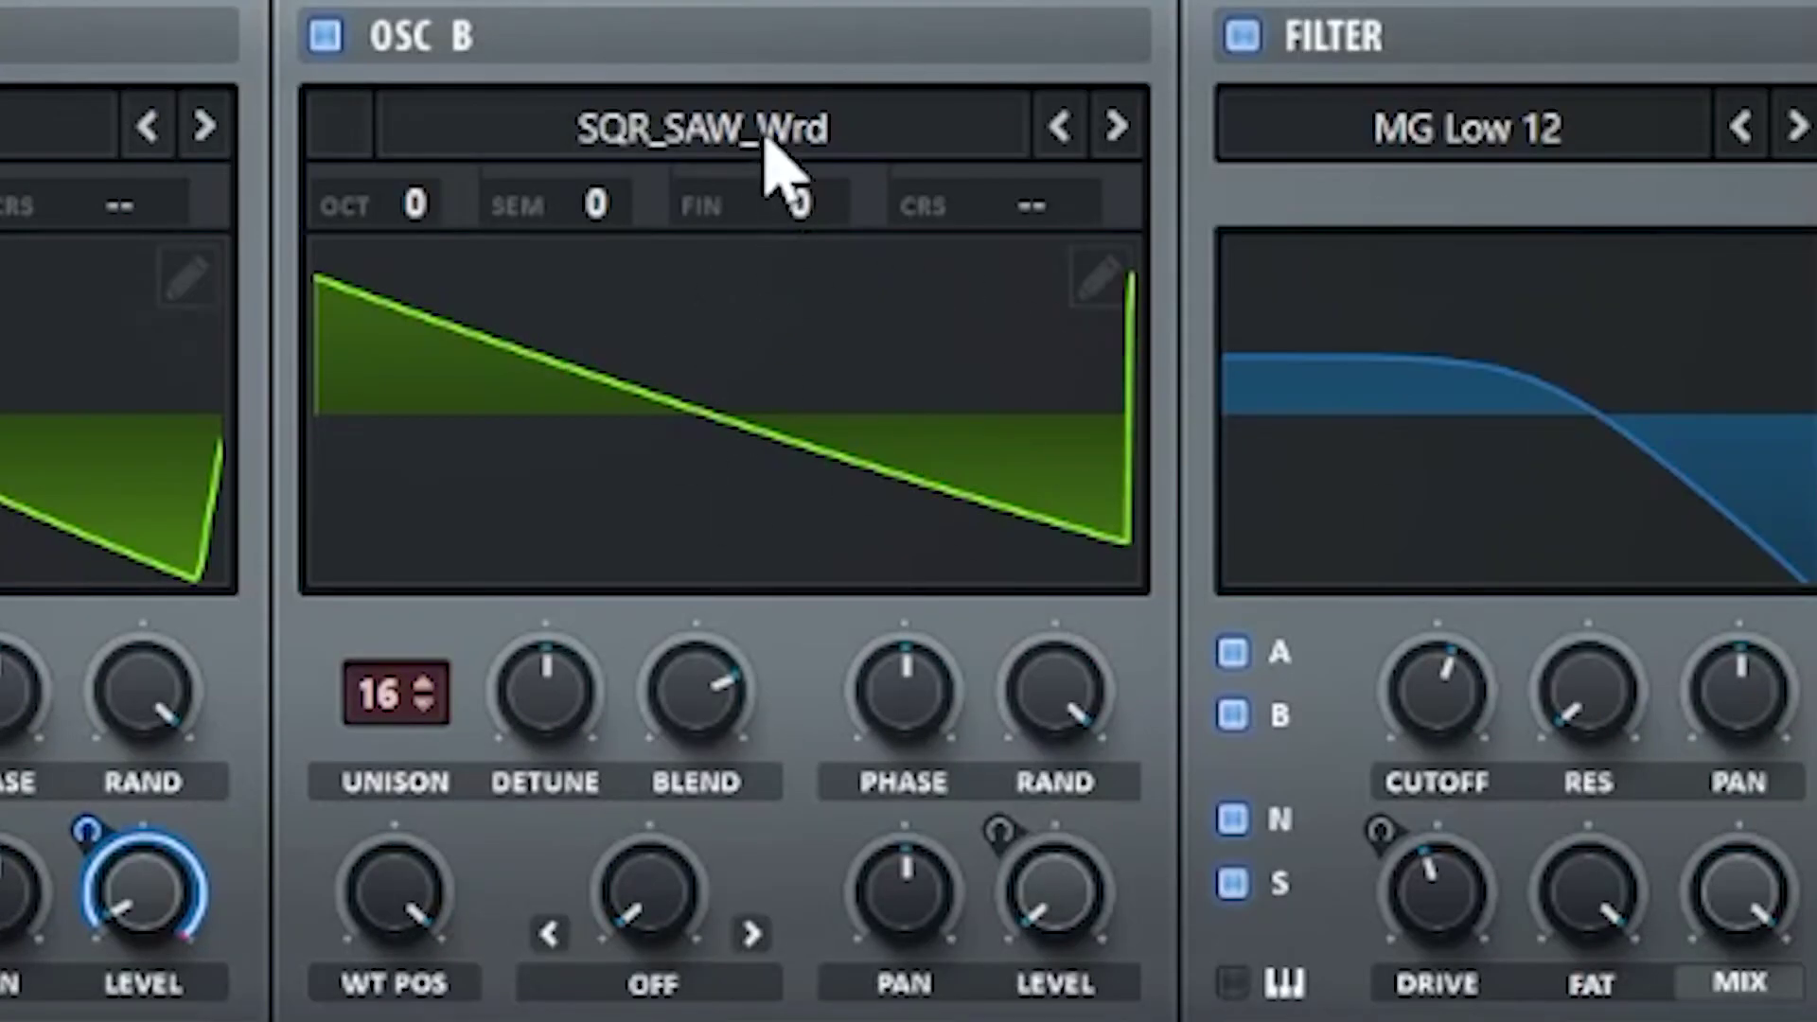
click(767, 140)
mouse_move(600, 208)
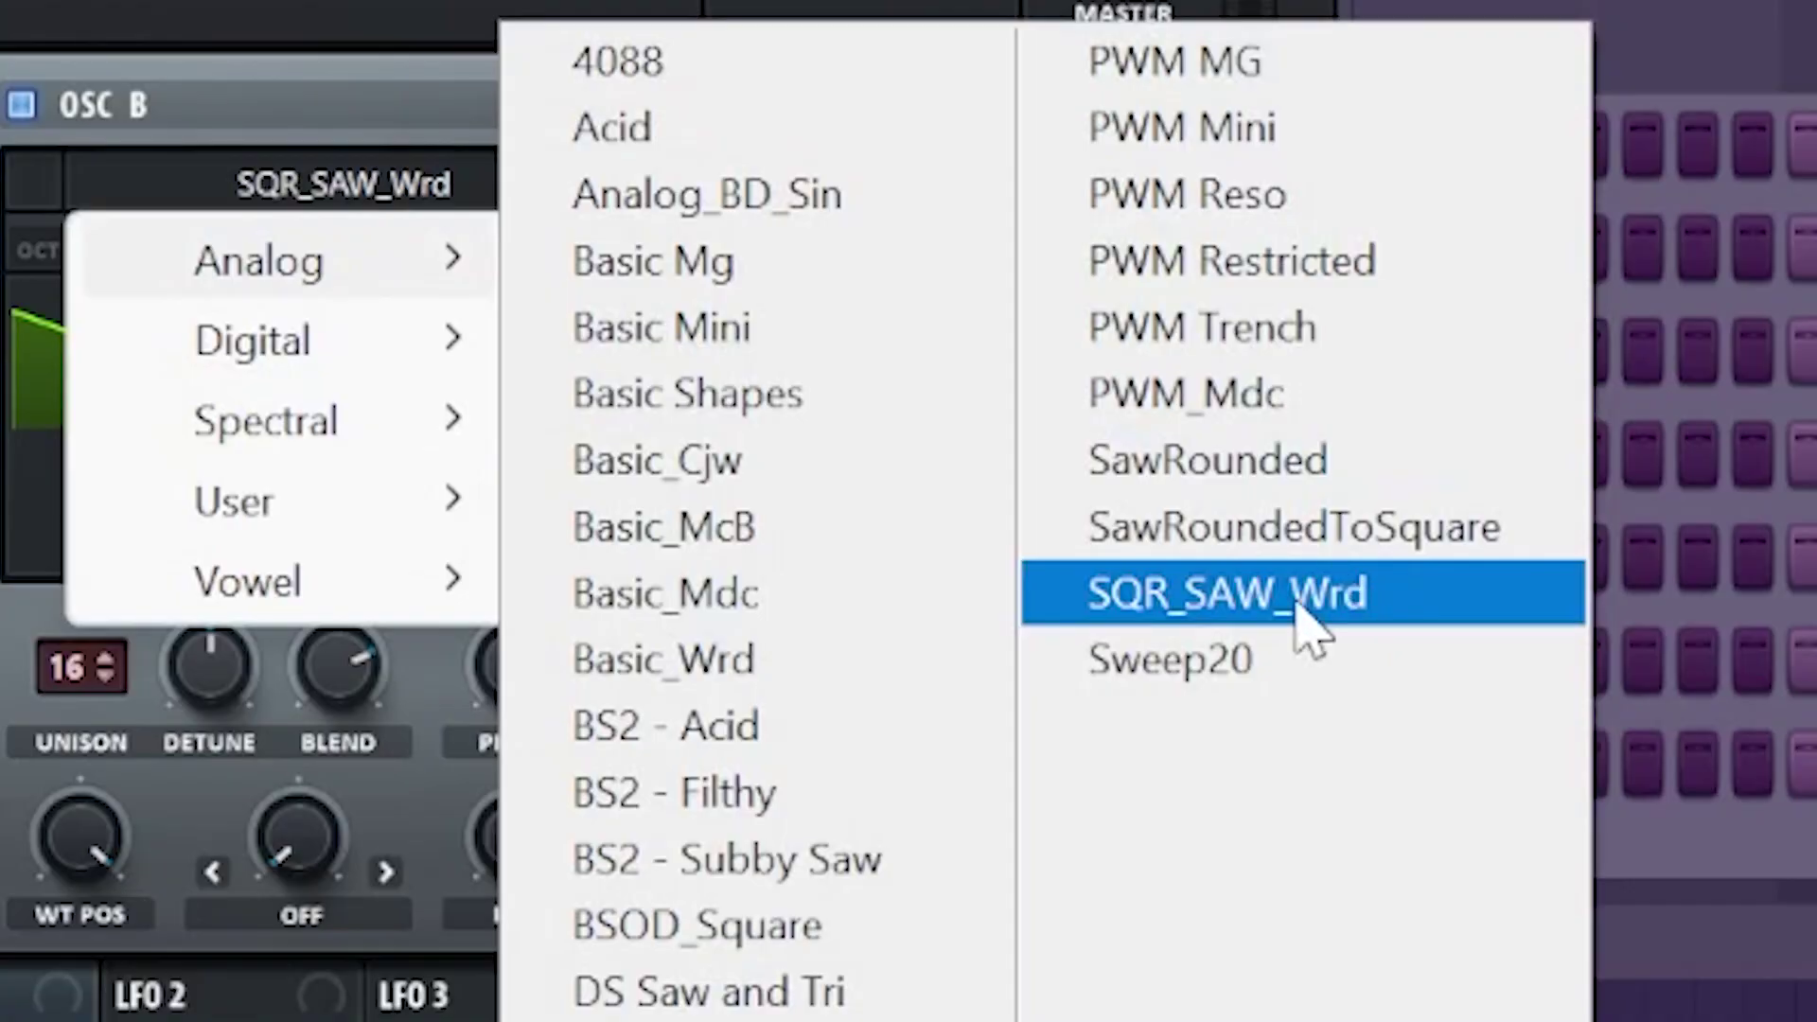
click(1298, 606)
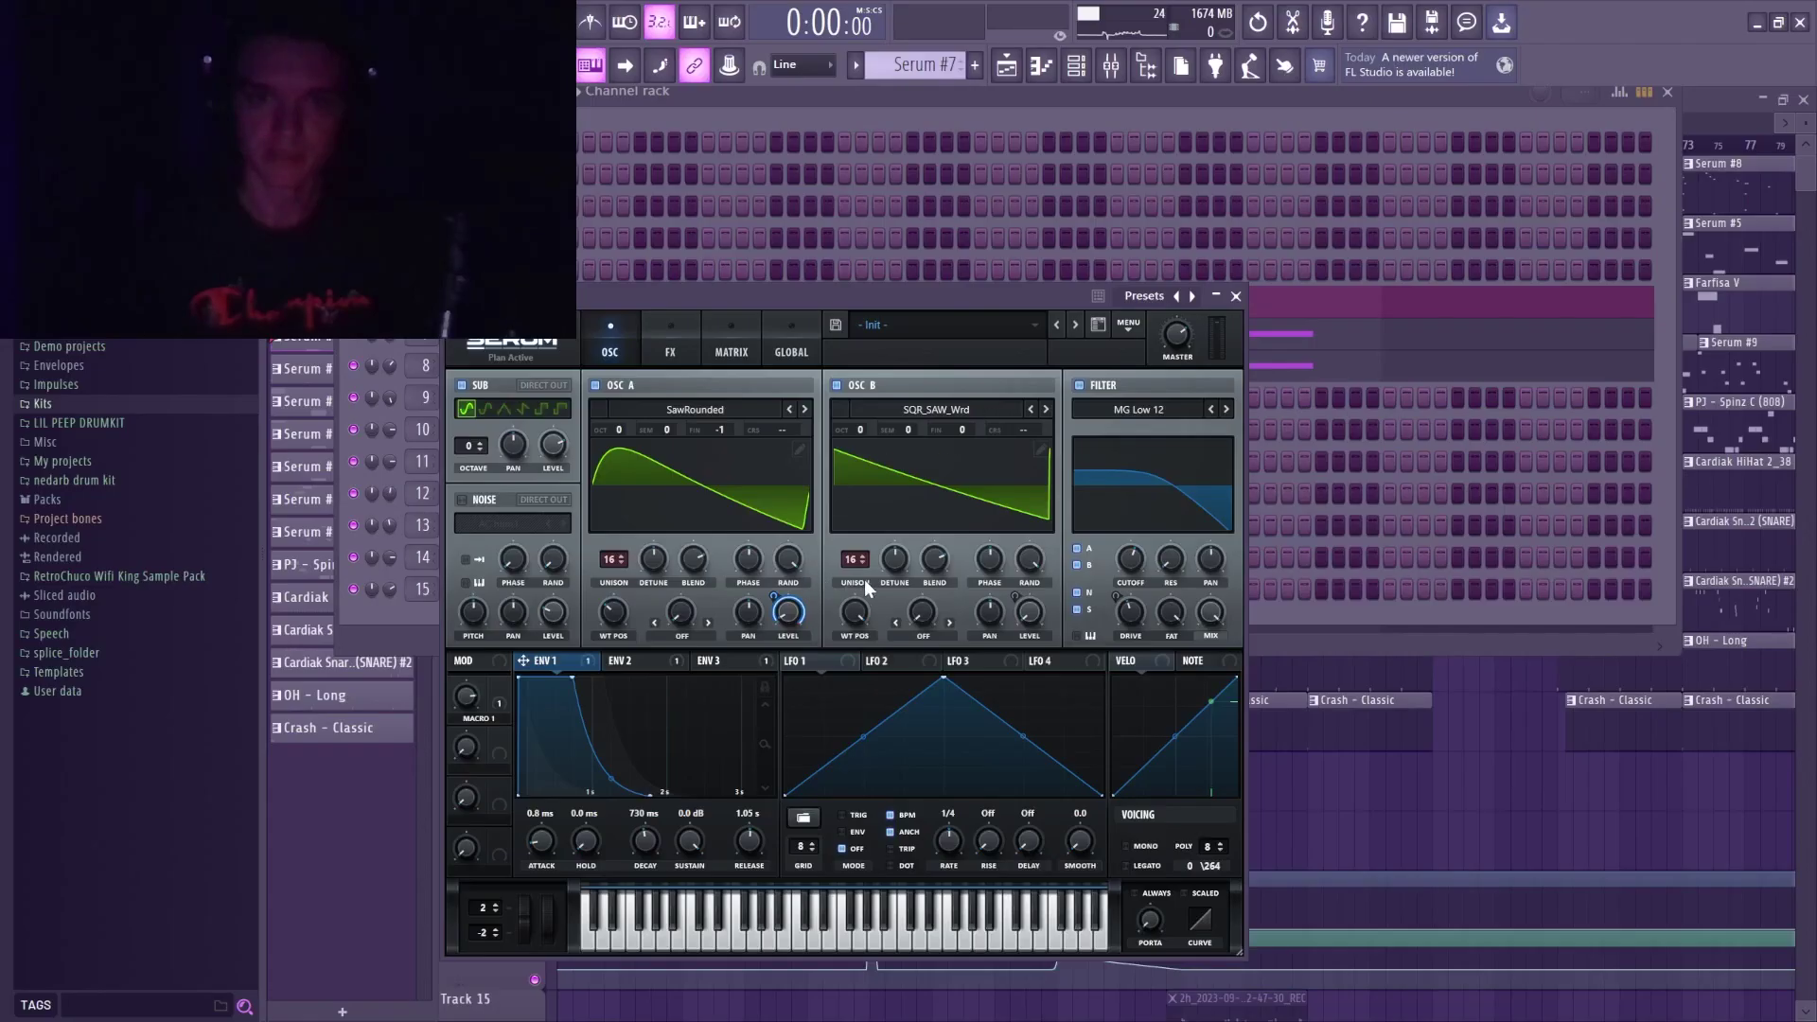
Examine the attack, decay, sustain and release settings of envelope 2 and envelope 1 in Serum.
drag(830, 875, 872, 445)
click(625, 661)
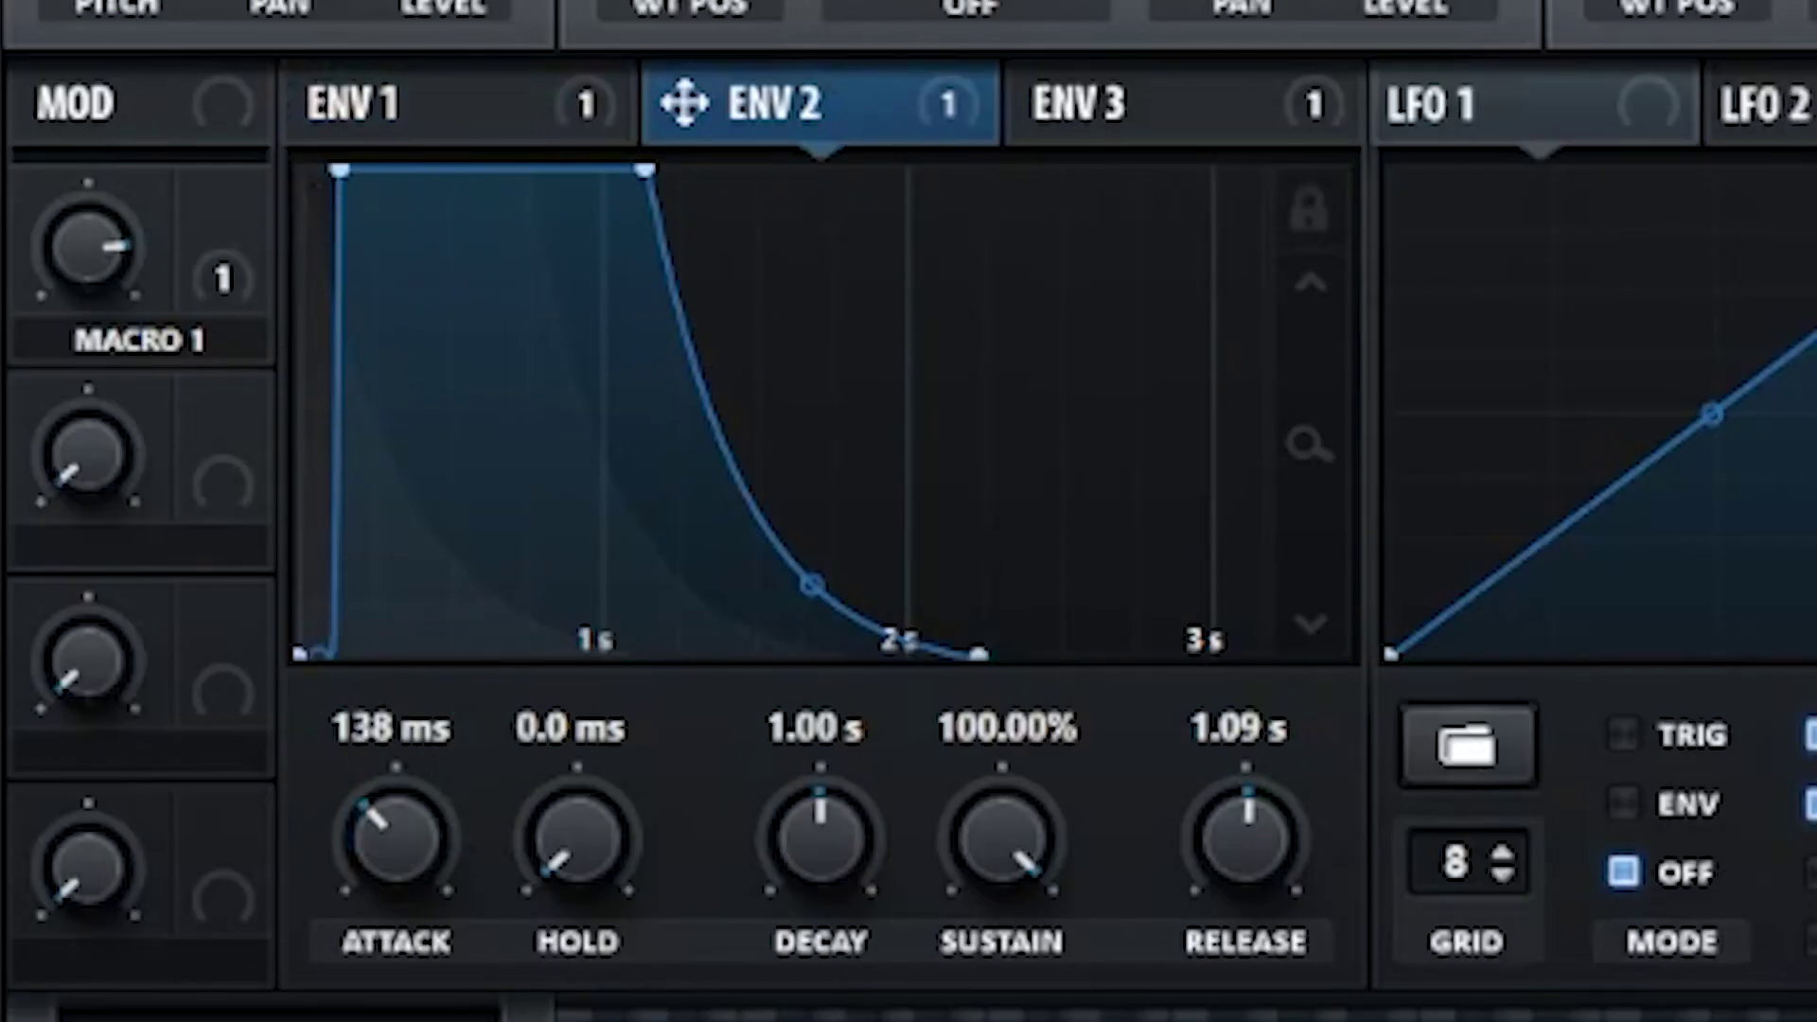
click(390, 133)
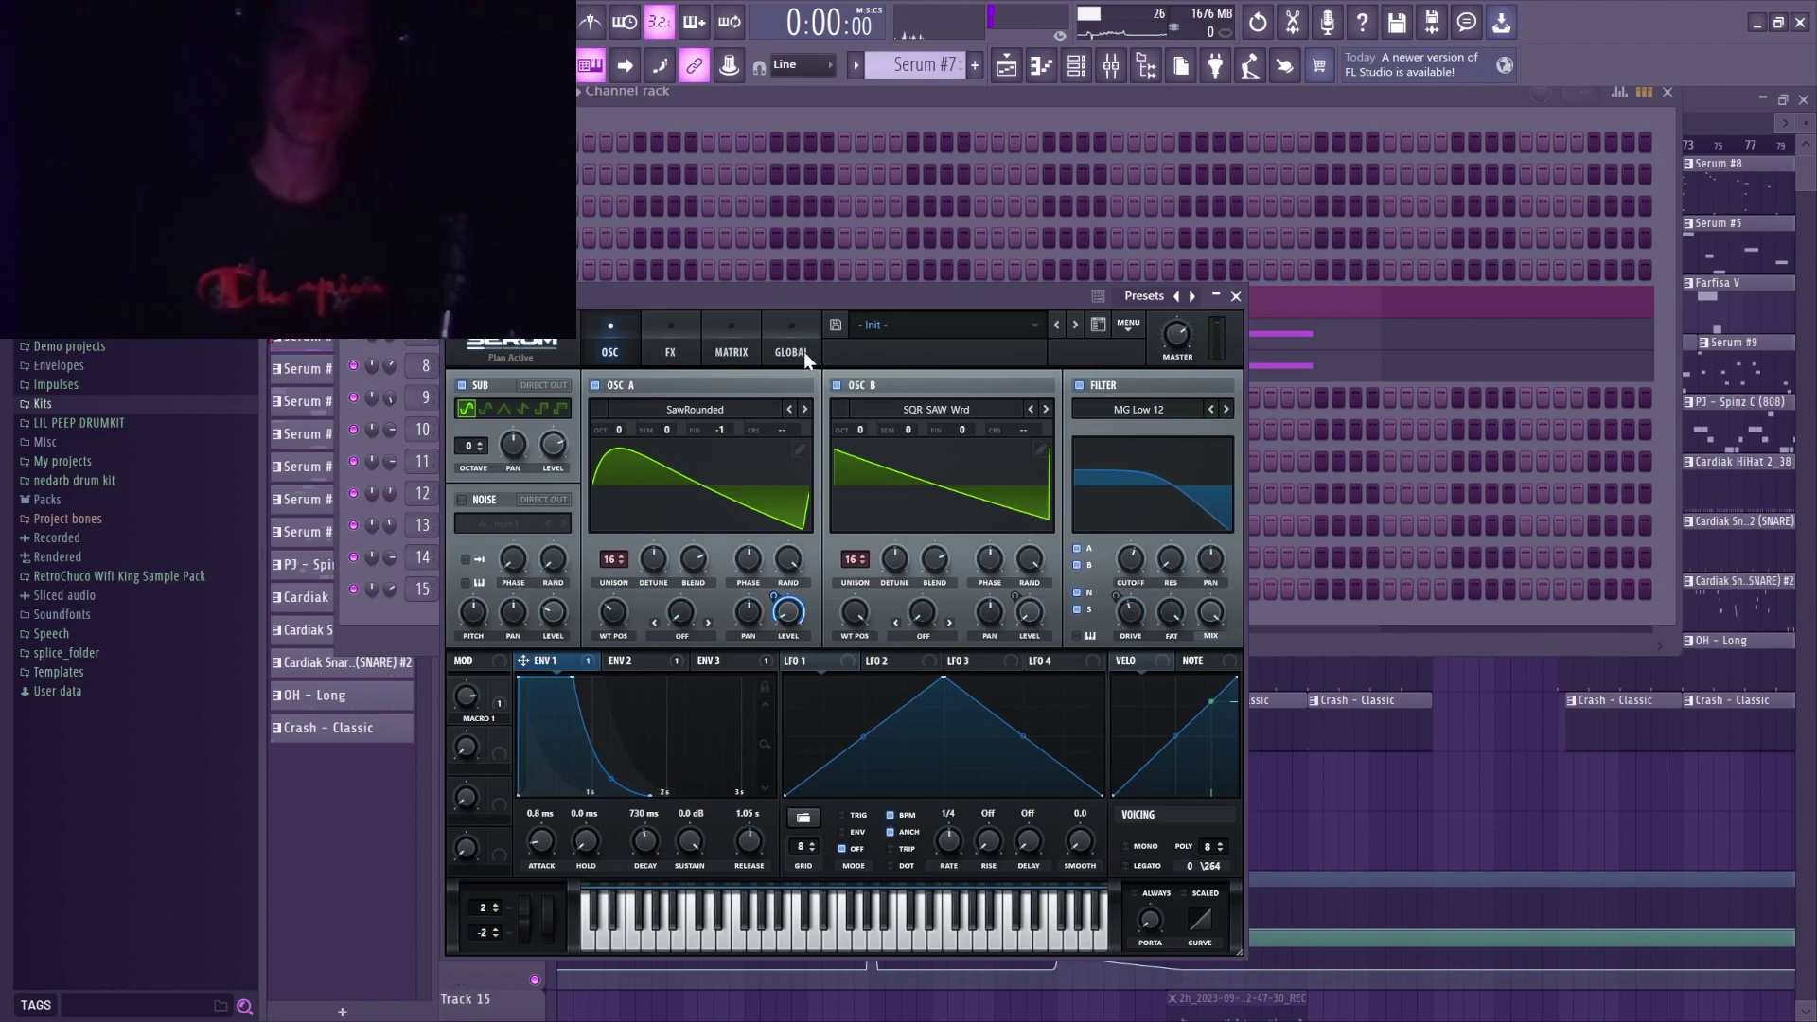
Open the Serum #7 clip at the start of the playlist in the piano roll and view its notes.
click(1006, 66)
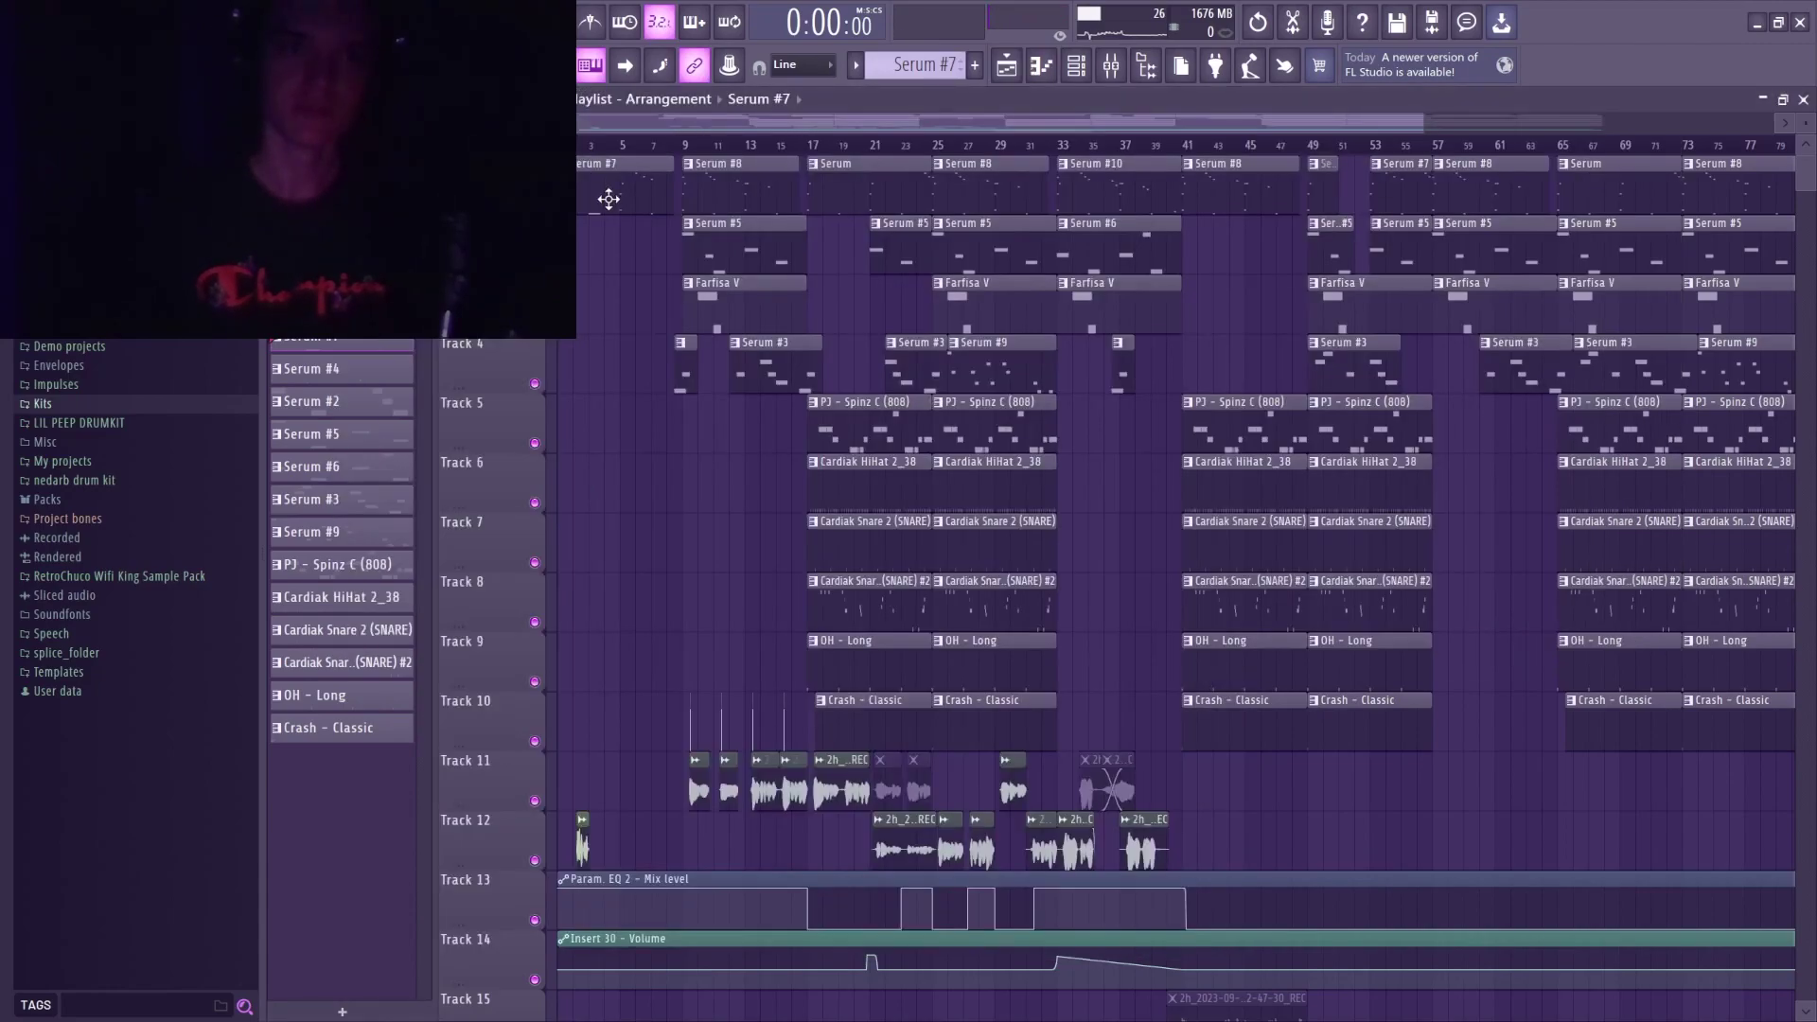
double_click(608, 199)
scroll(702, 406, down, 1)
scroll(702, 406, up, 4)
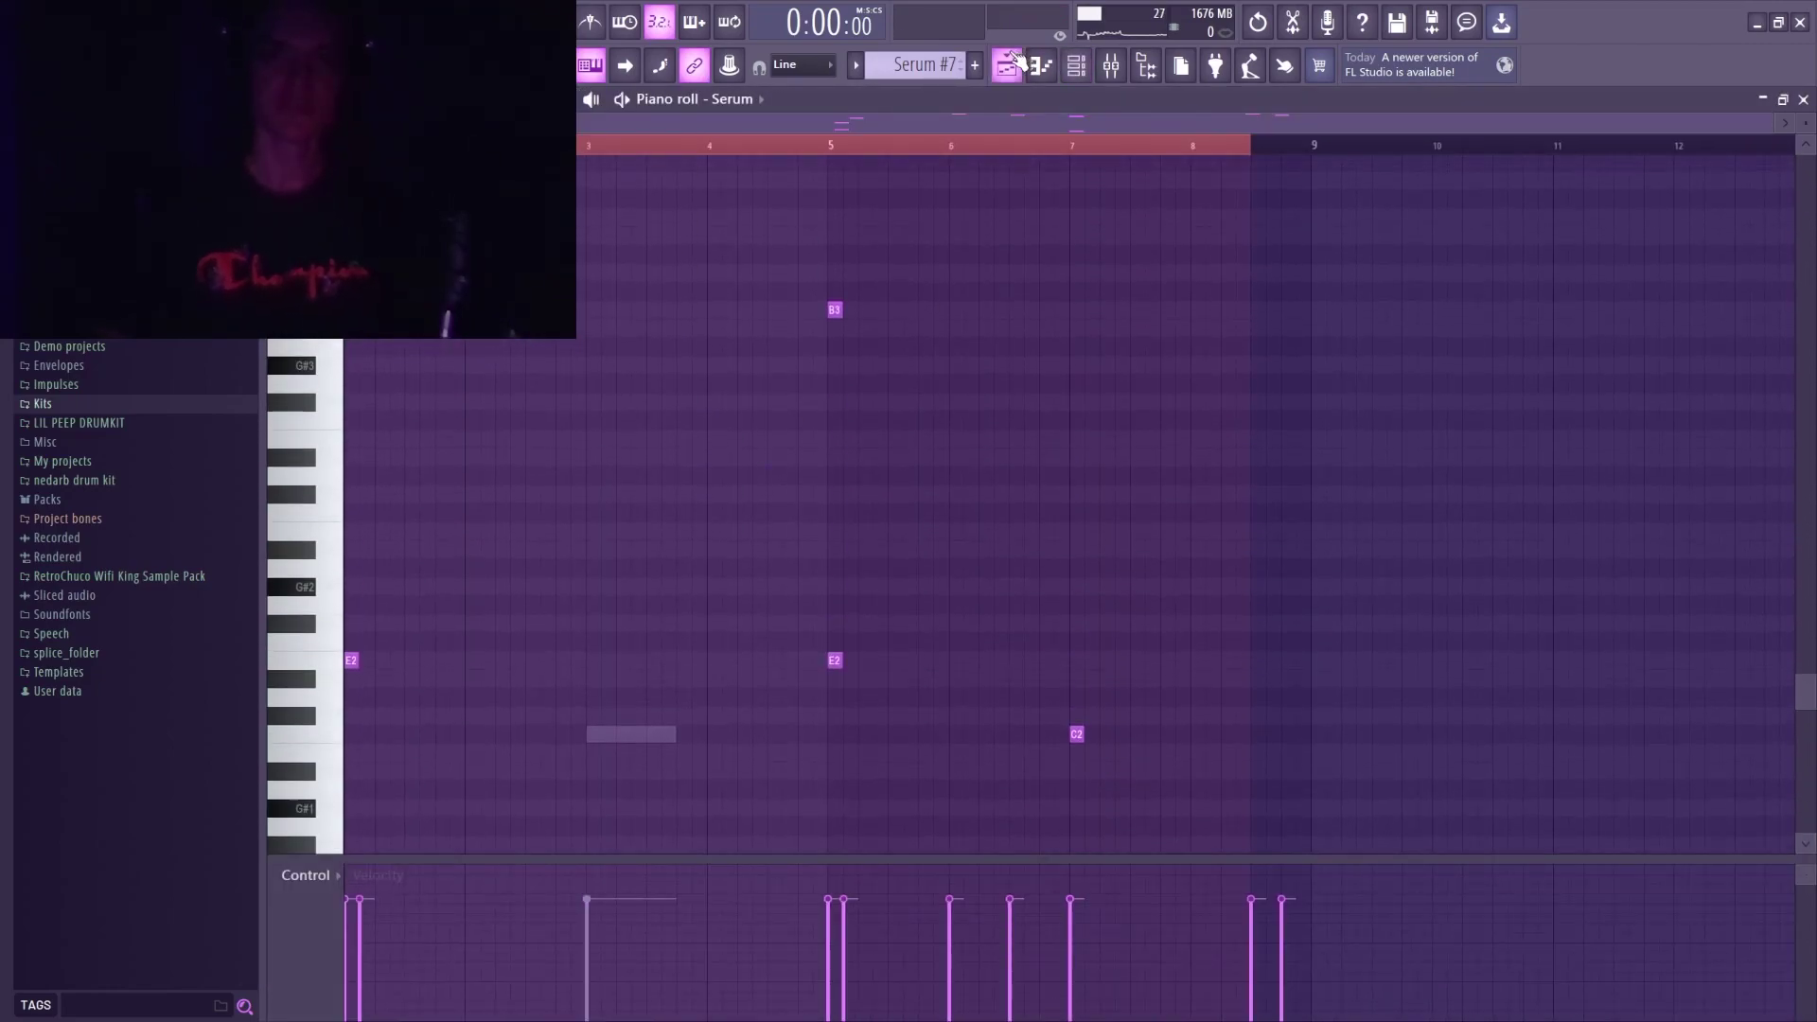
Open the Serum clip at bar 17 of the playlist in the piano roll and play back its notes.
click(1010, 64)
double_click(865, 176)
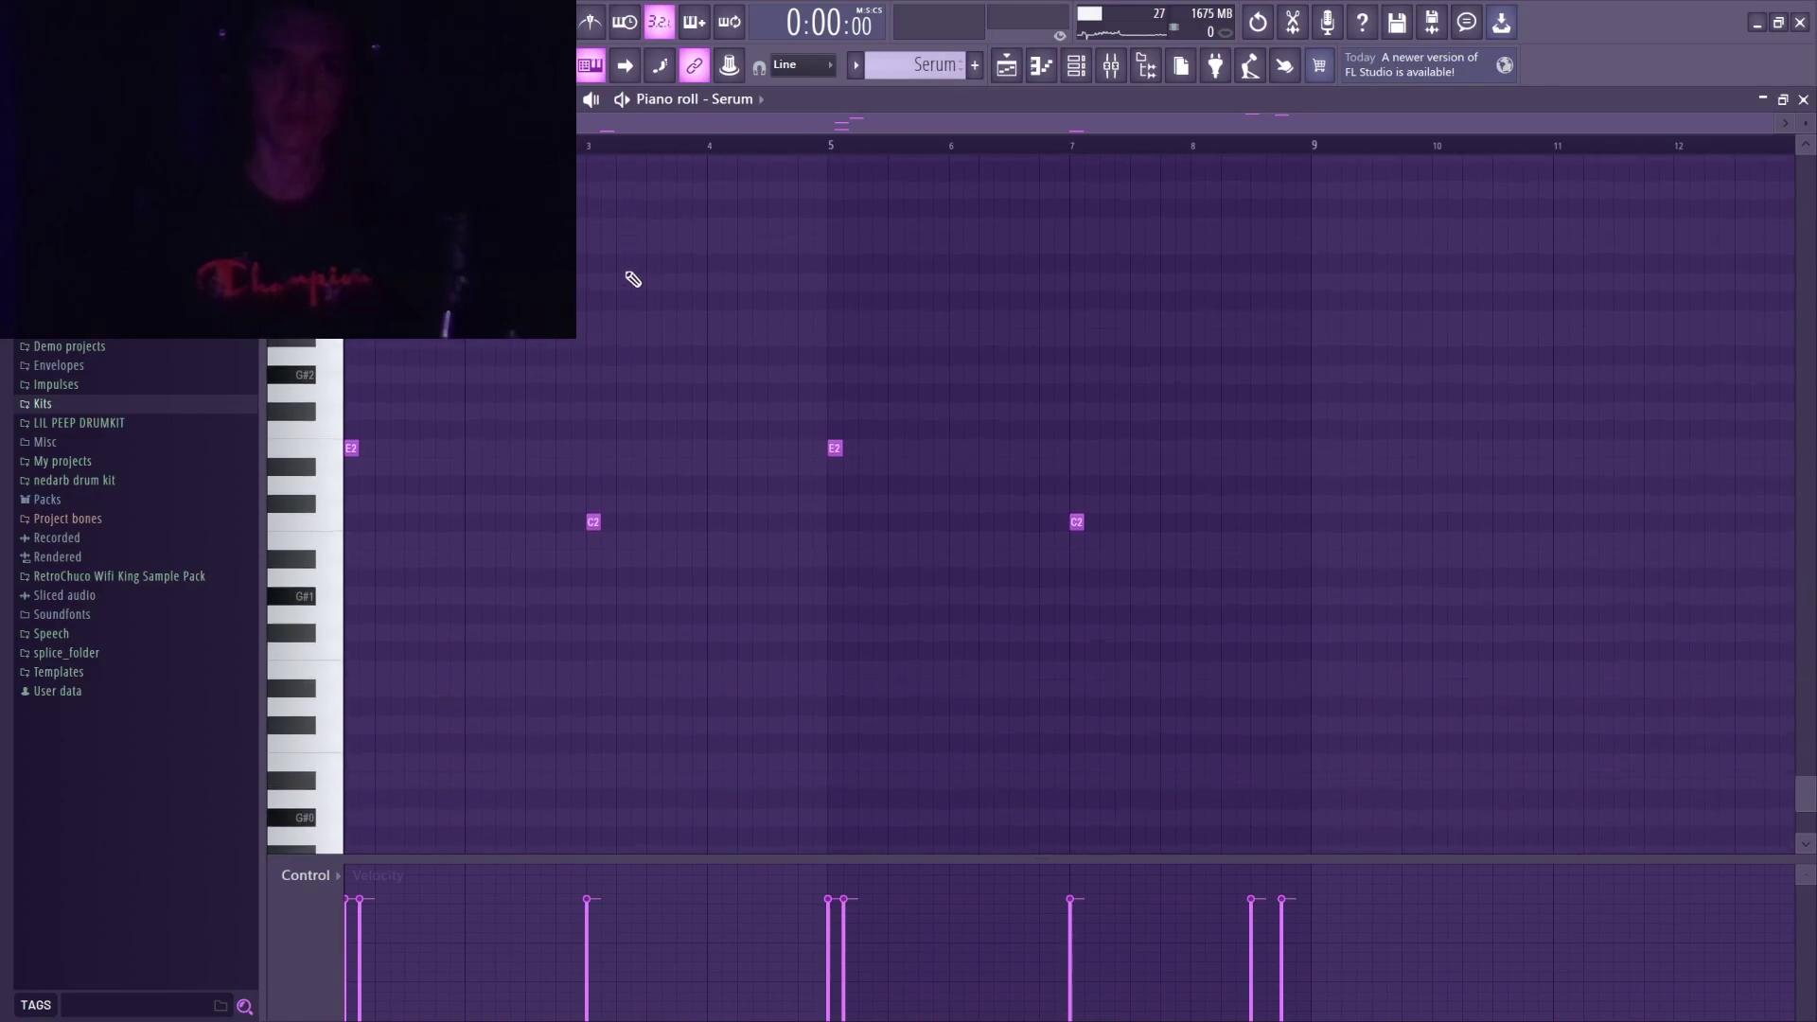
scroll(1171, 329, up, 8)
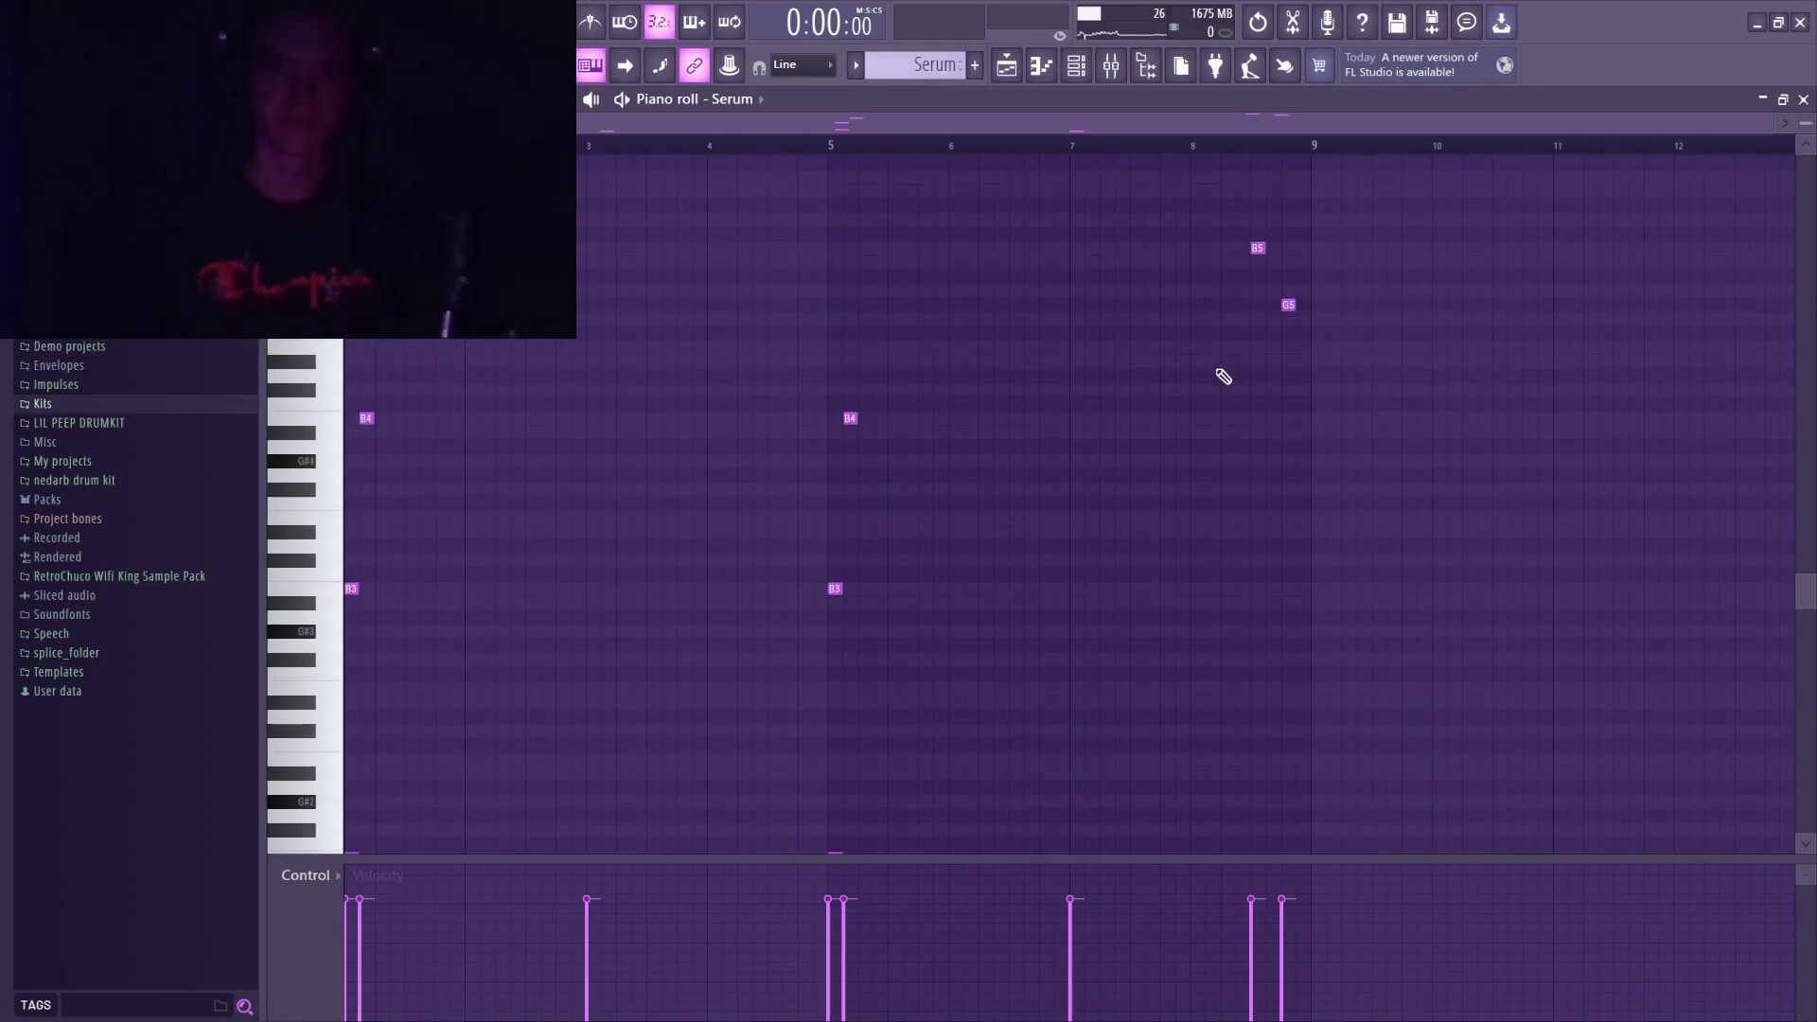
key(space)
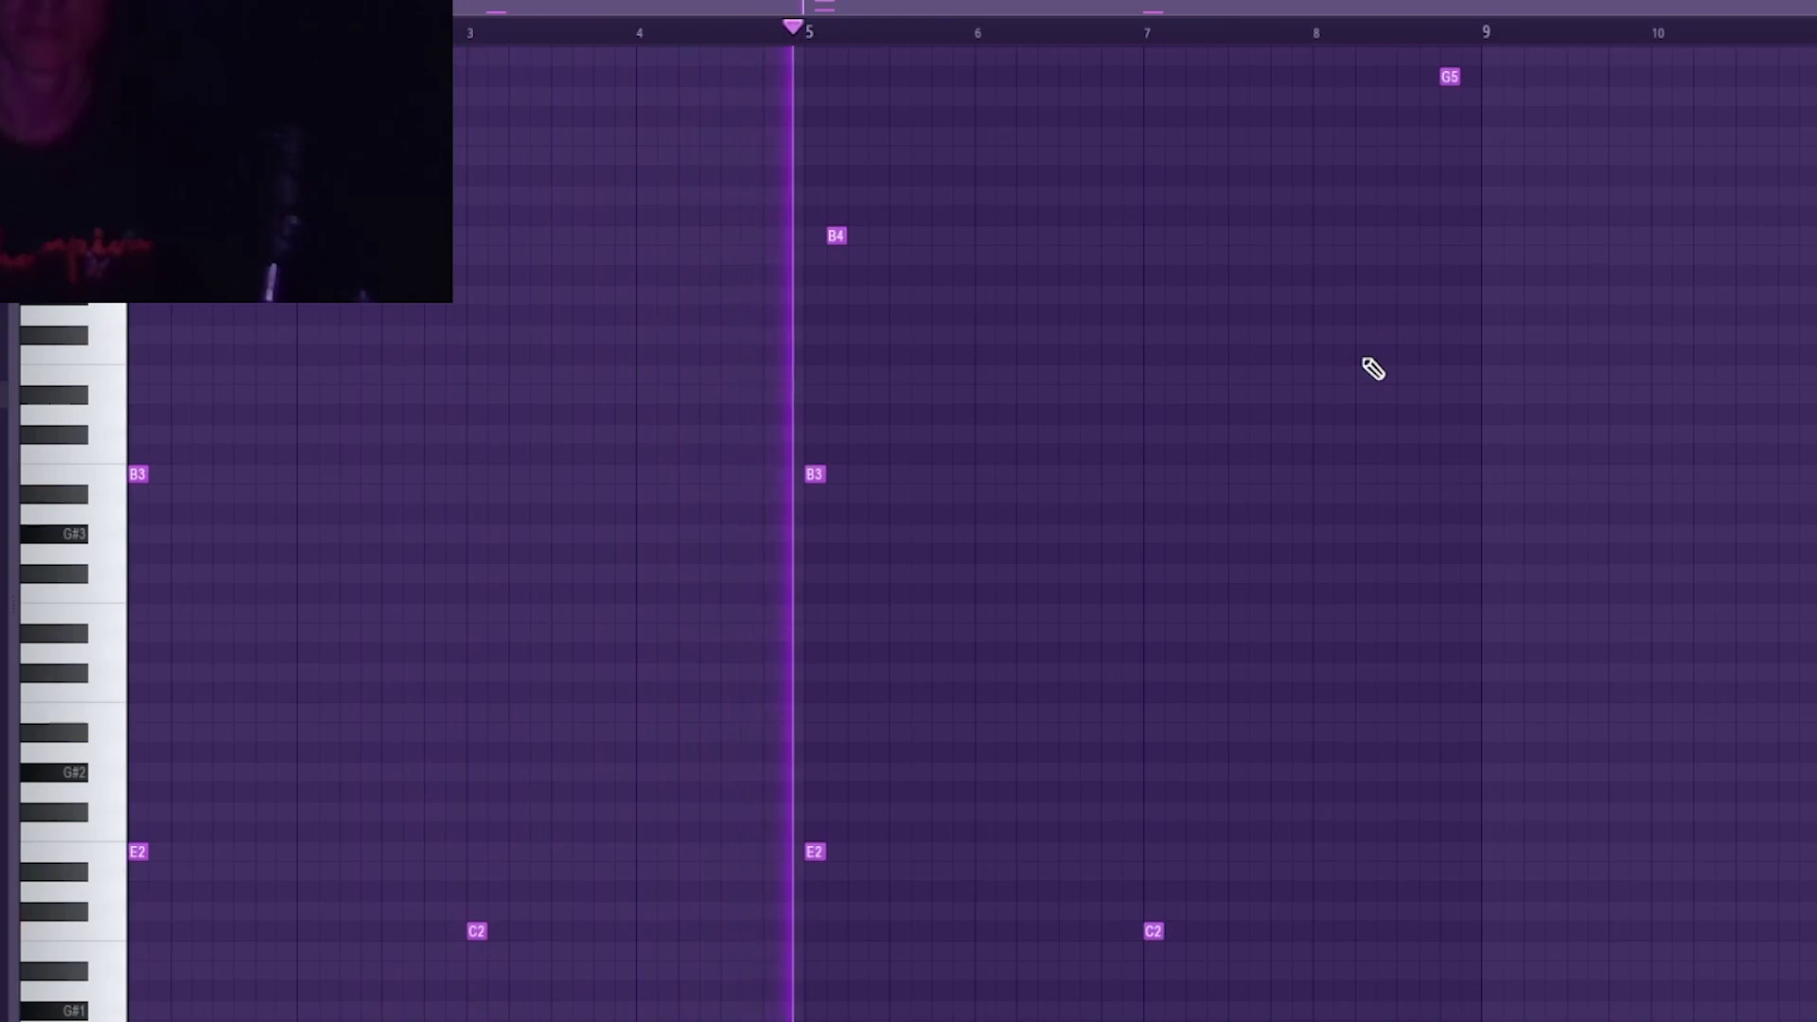
scroll(1385, 422, up, 1)
scroll(1385, 422, down, 1)
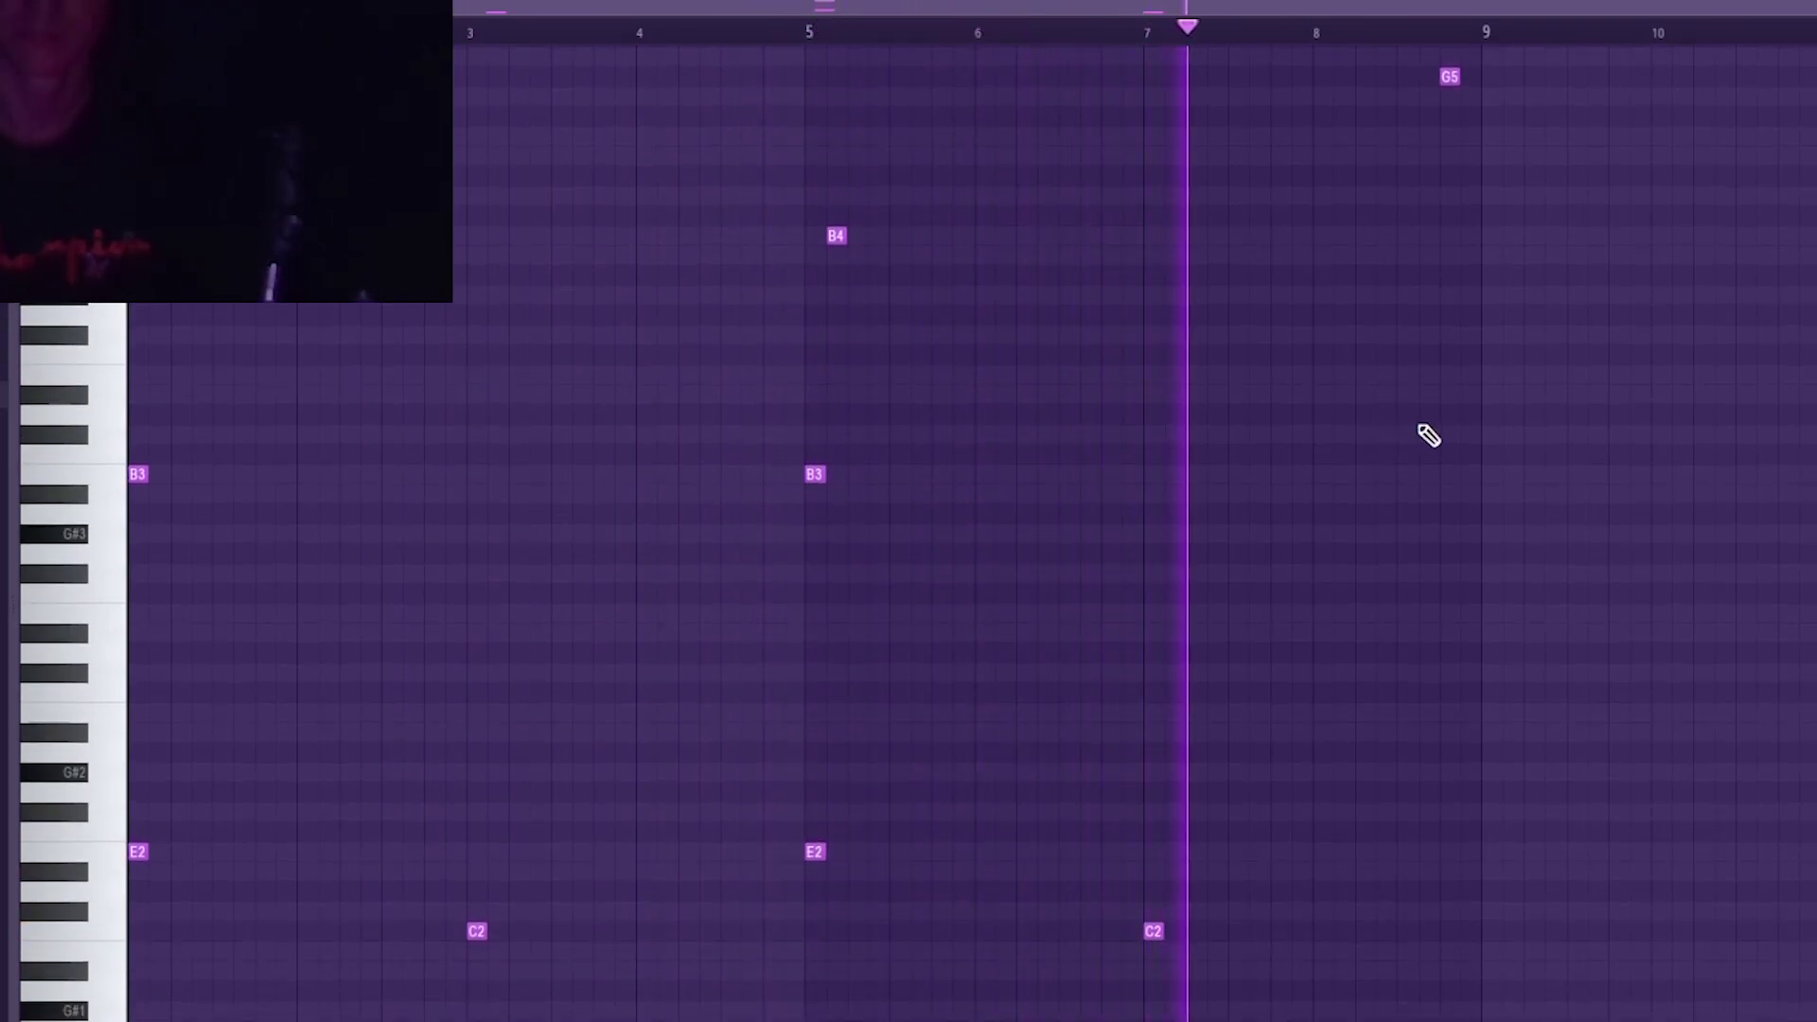
scroll(1428, 435, up, 3)
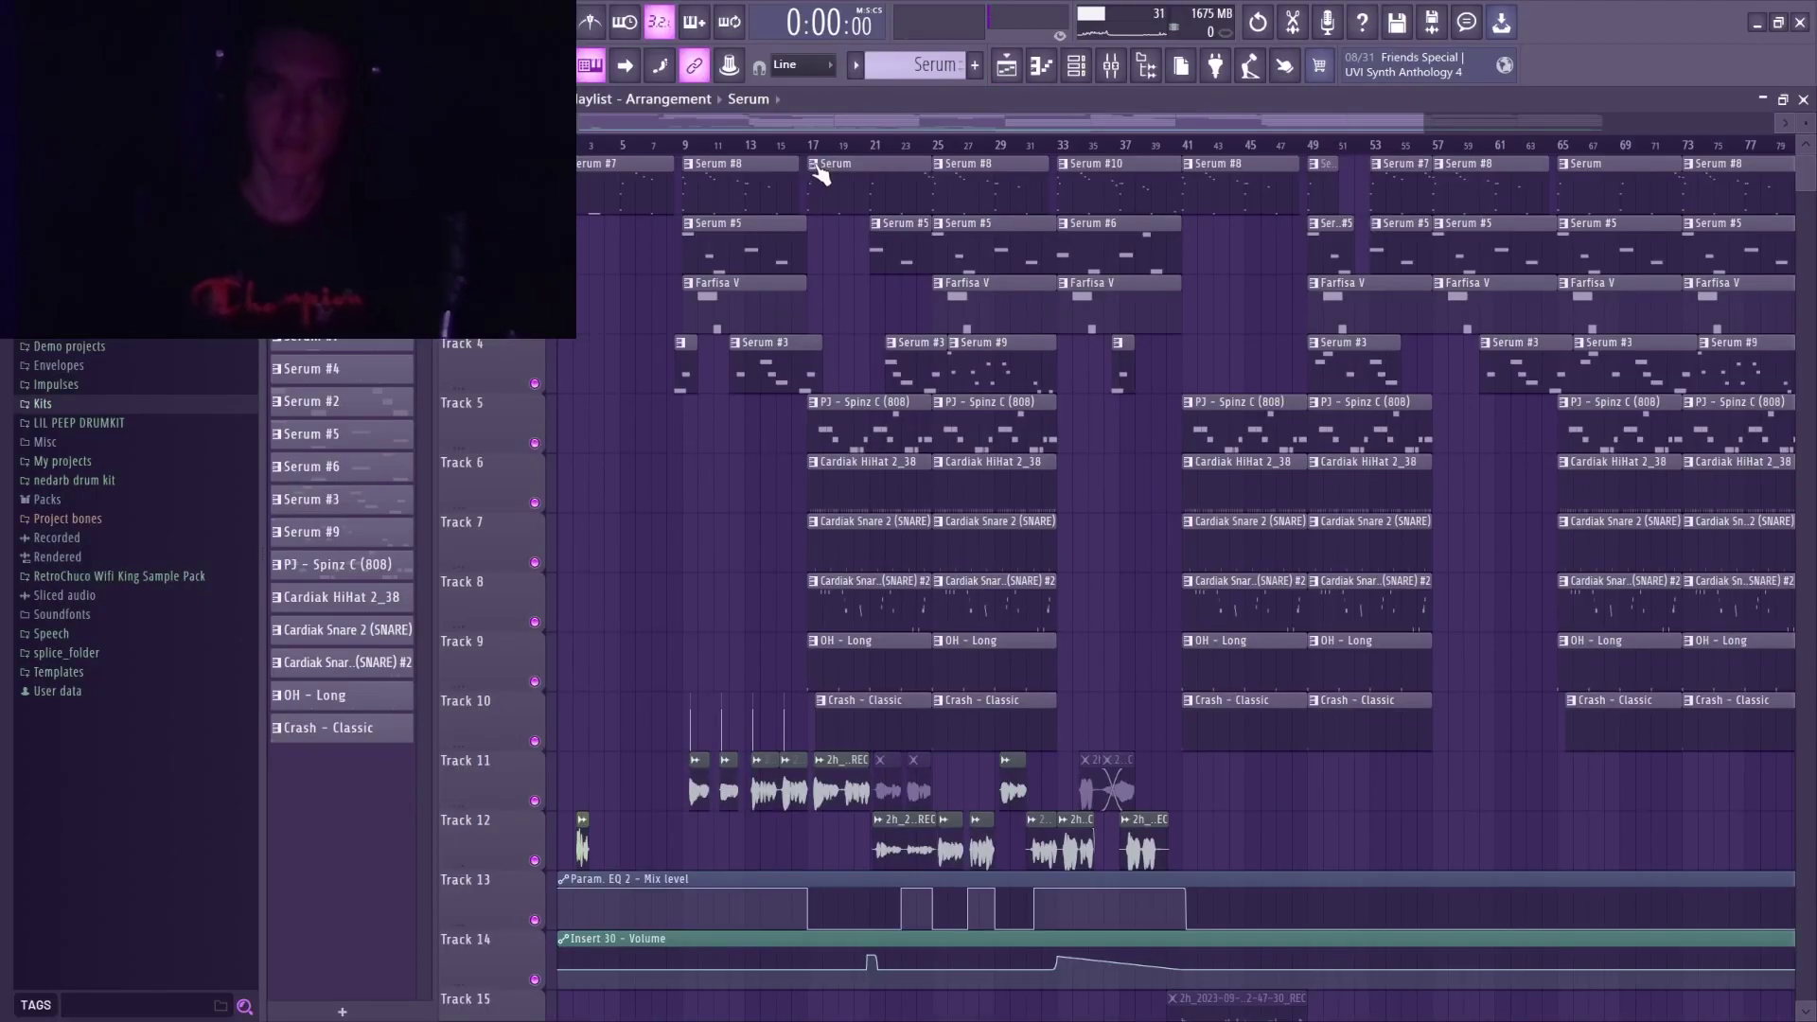
Return to the playlist arrangement and reopen the first Serum #7 clip in the piano roll.
scroll(845, 182, down, 4)
scroll(855, 301, up, 4)
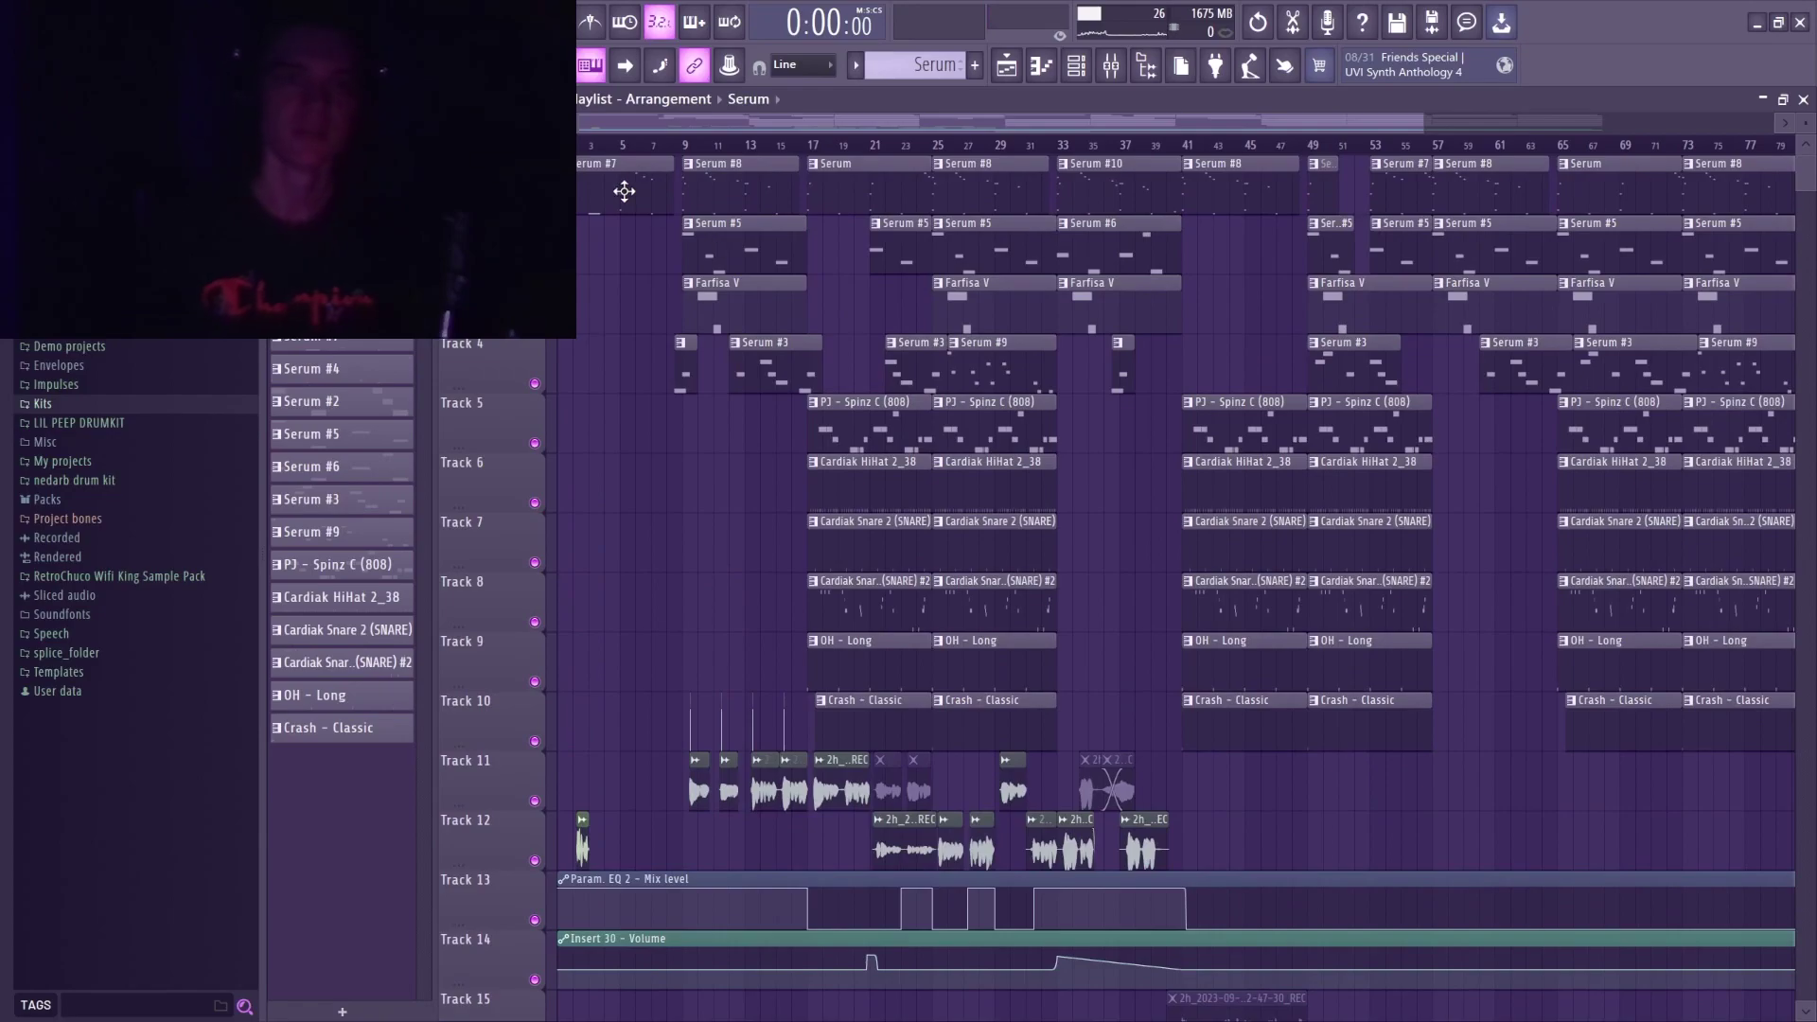
double_click(624, 191)
scroll(838, 452, down, 3)
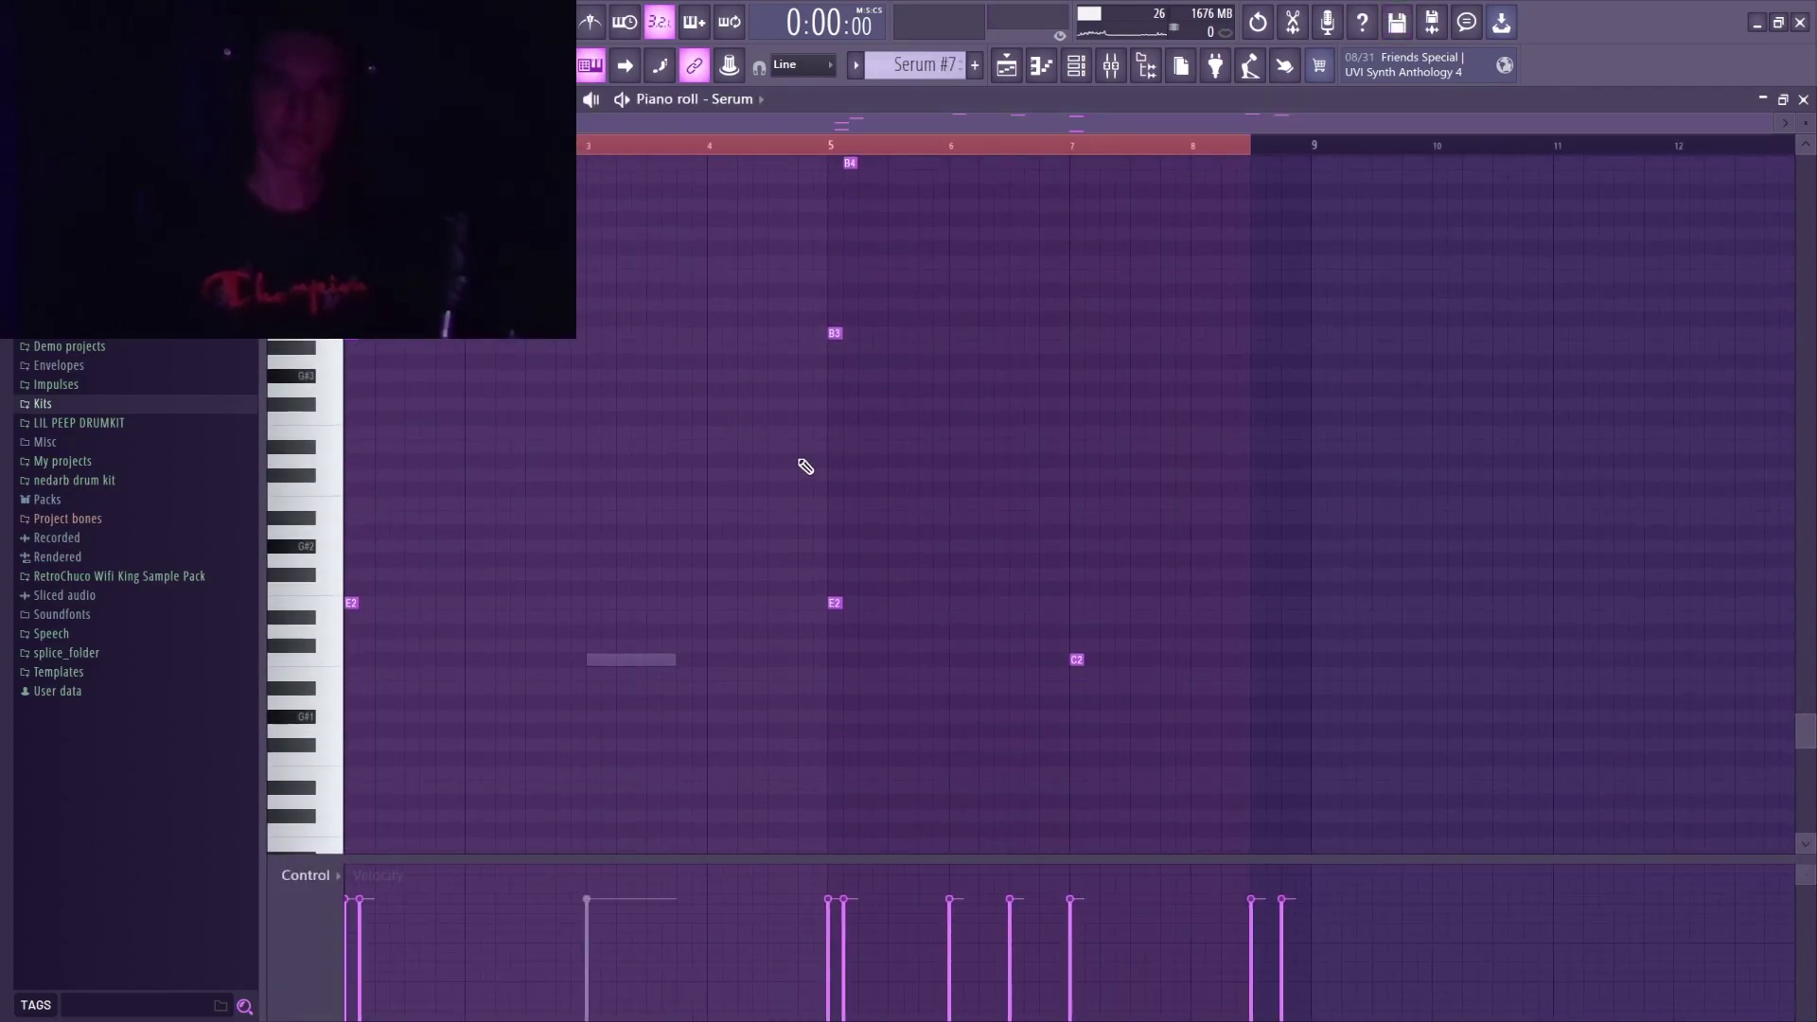
Open the Serum #8 clip at bar 9 of the playlist and review its notes in the piano roll.
click(1005, 66)
double_click(714, 184)
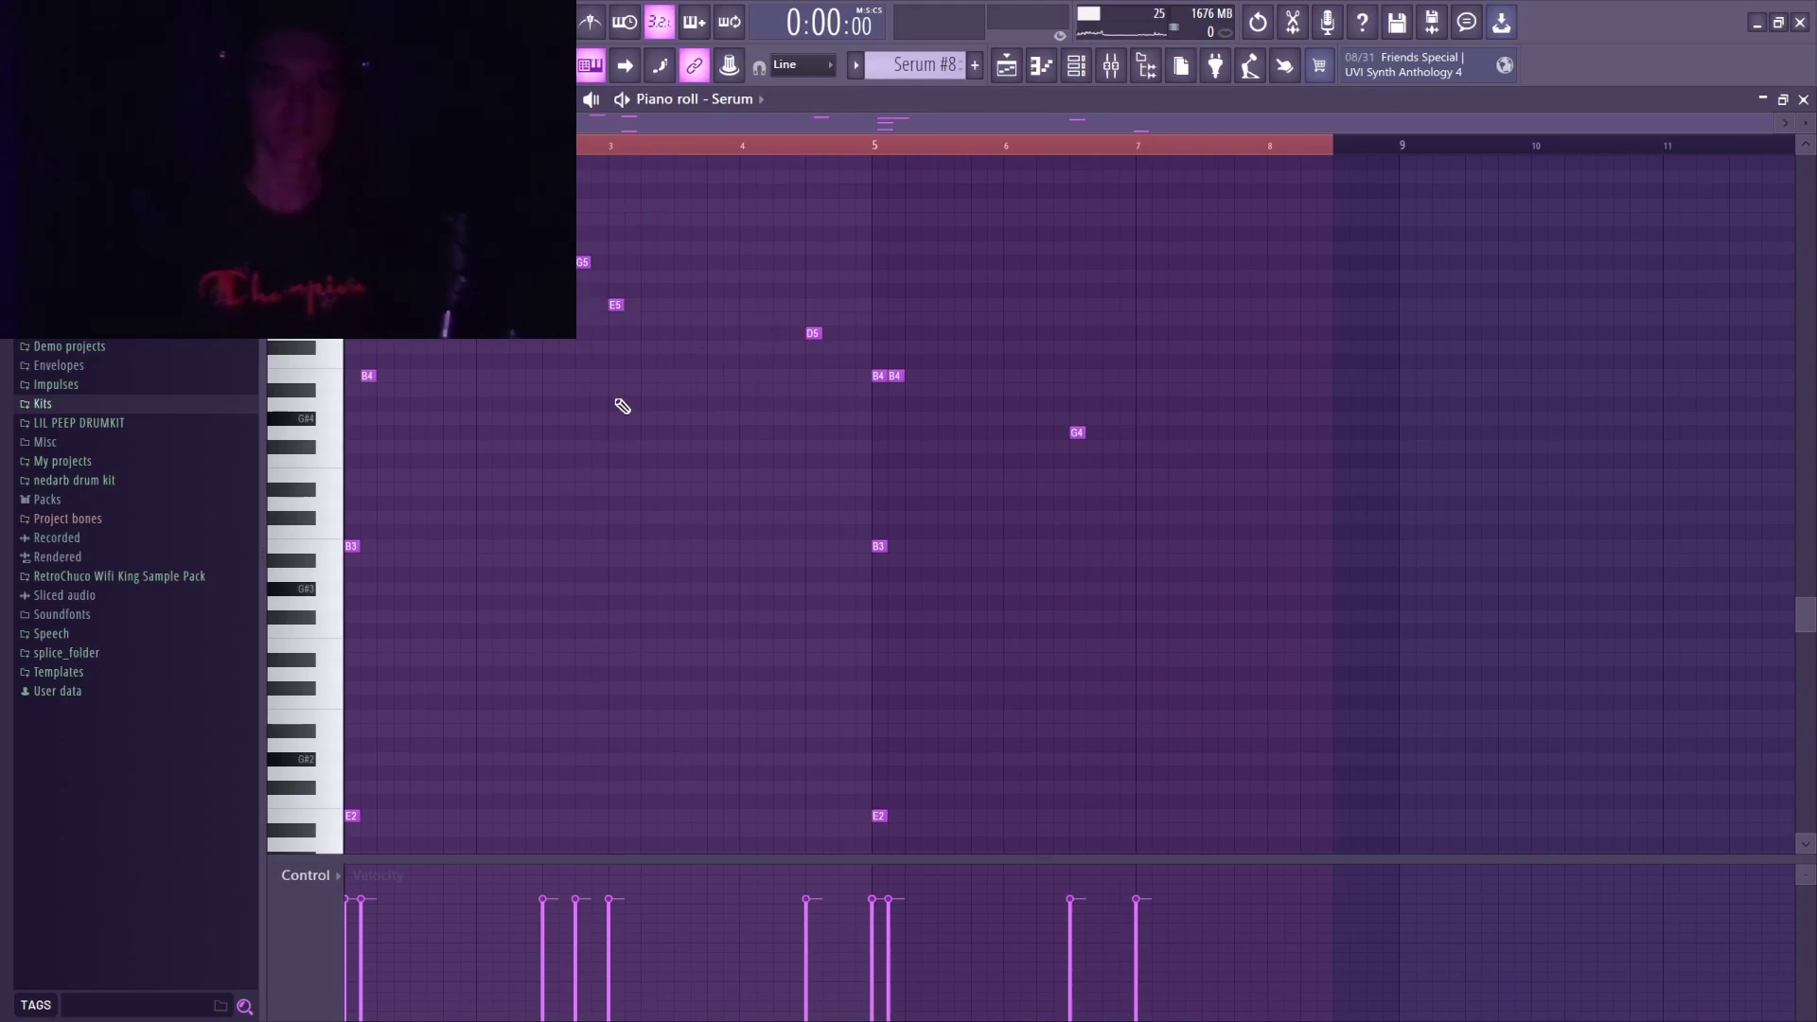
scroll(937, 476, down, 2)
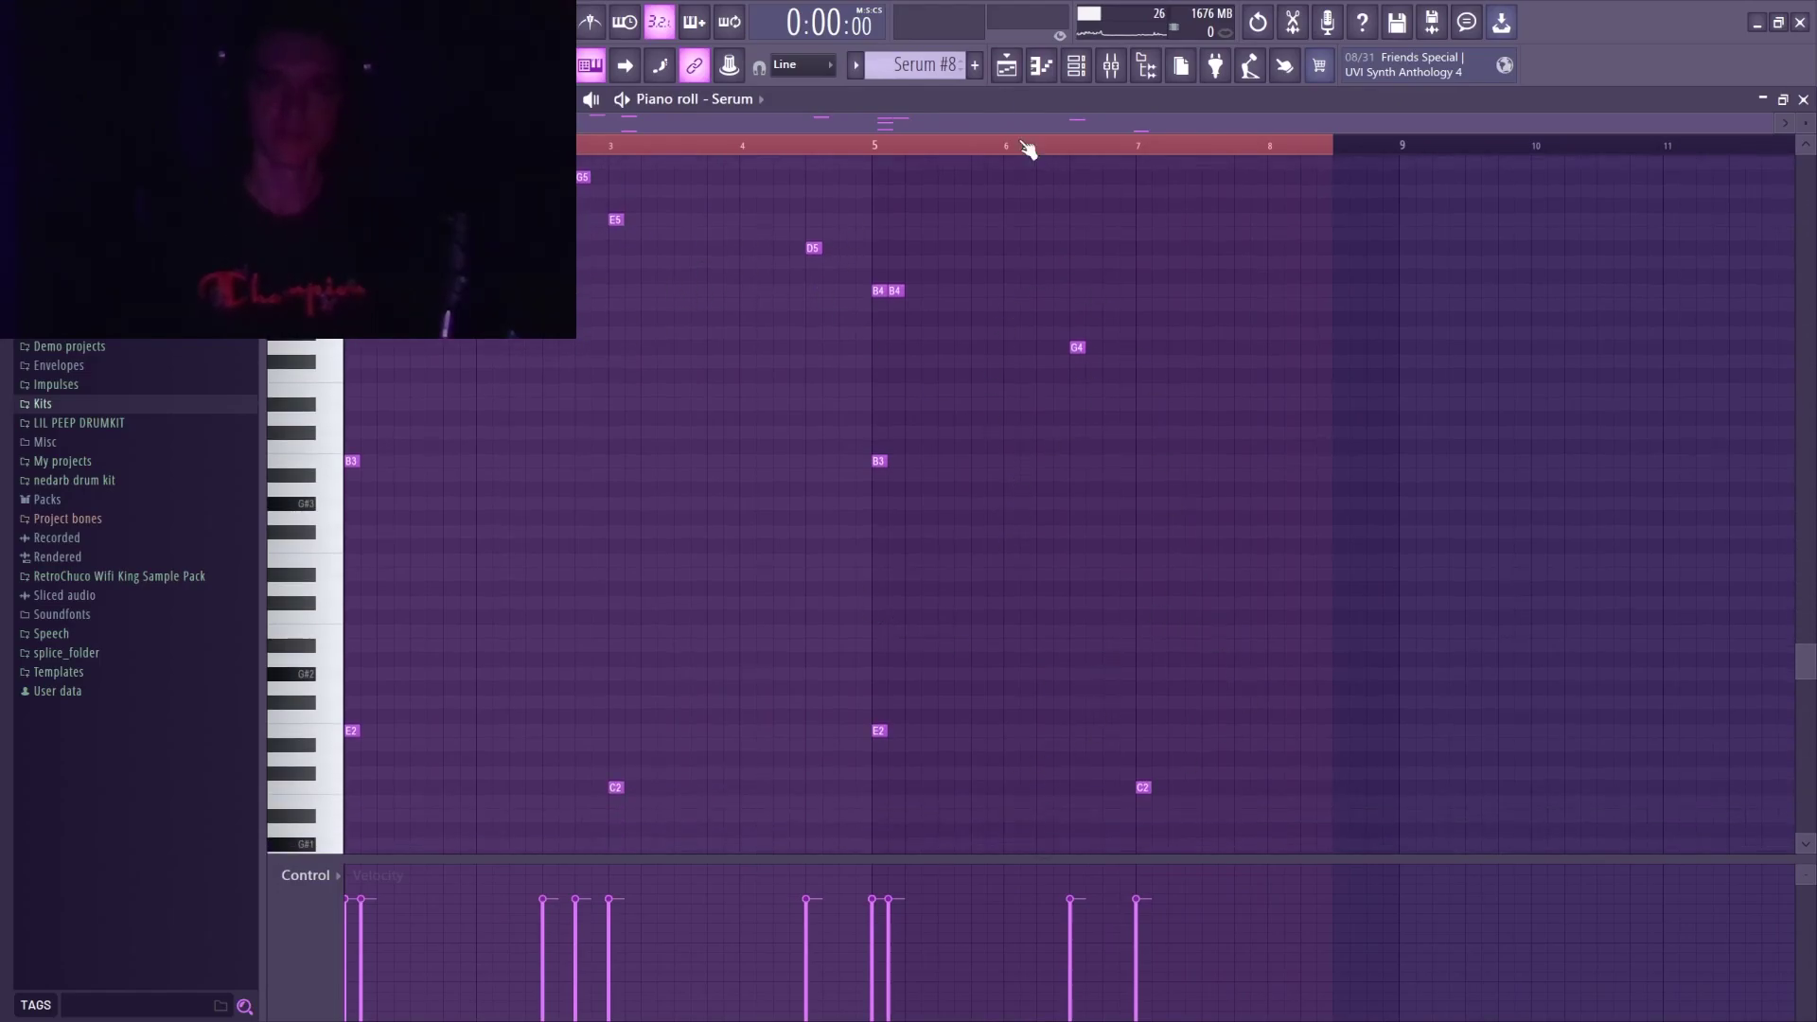
Open the Serum #5 clip at bar 9 in the piano roll, check the channel rack and play back the melody.
click(1005, 65)
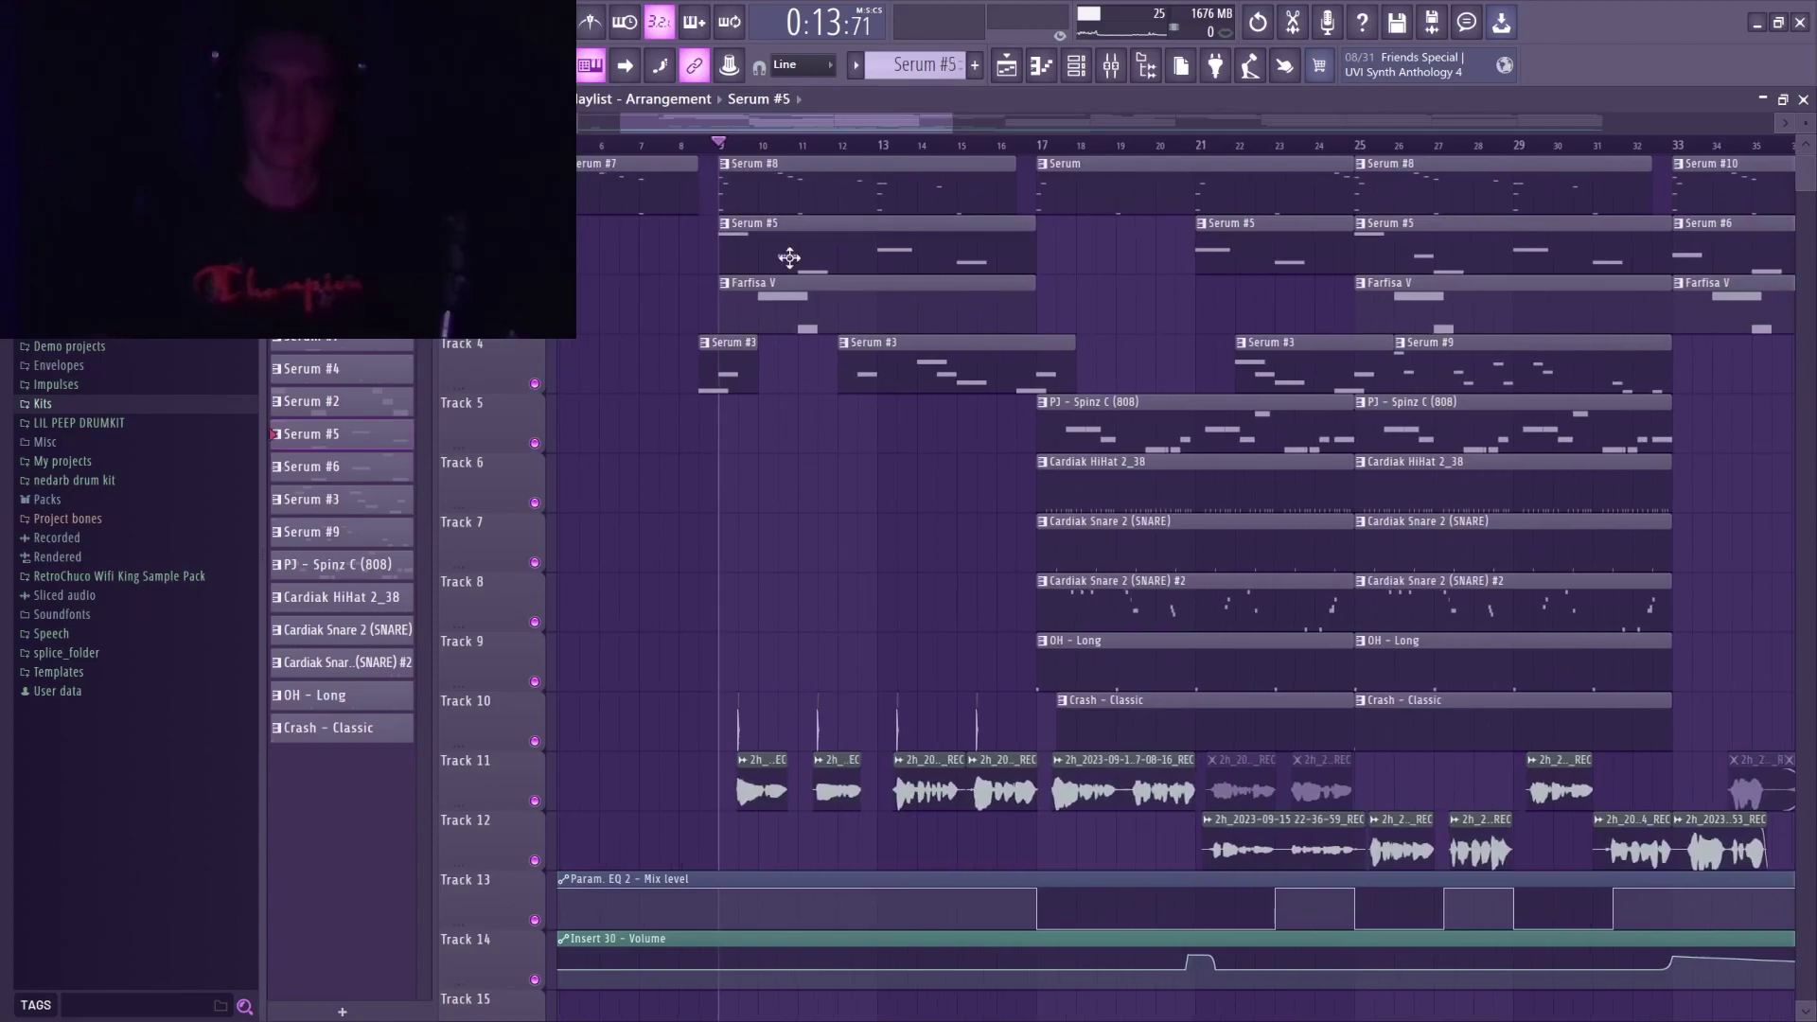
double_click(789, 258)
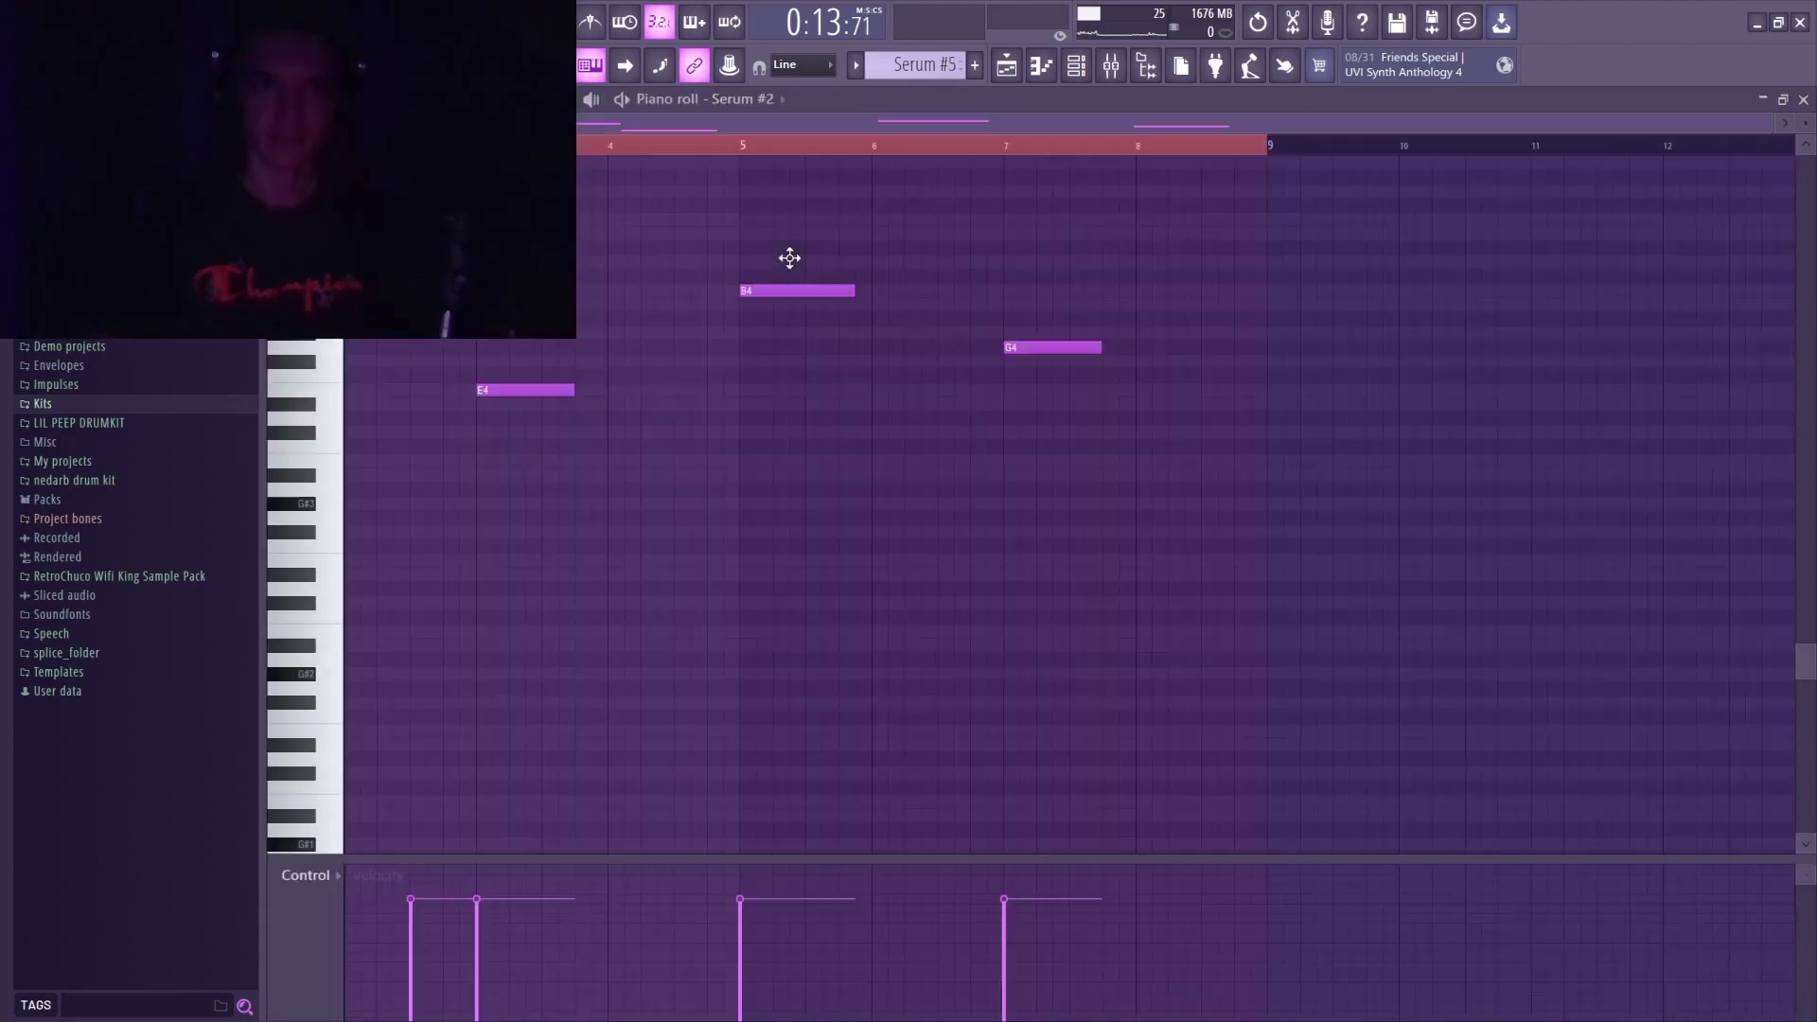
click(1077, 65)
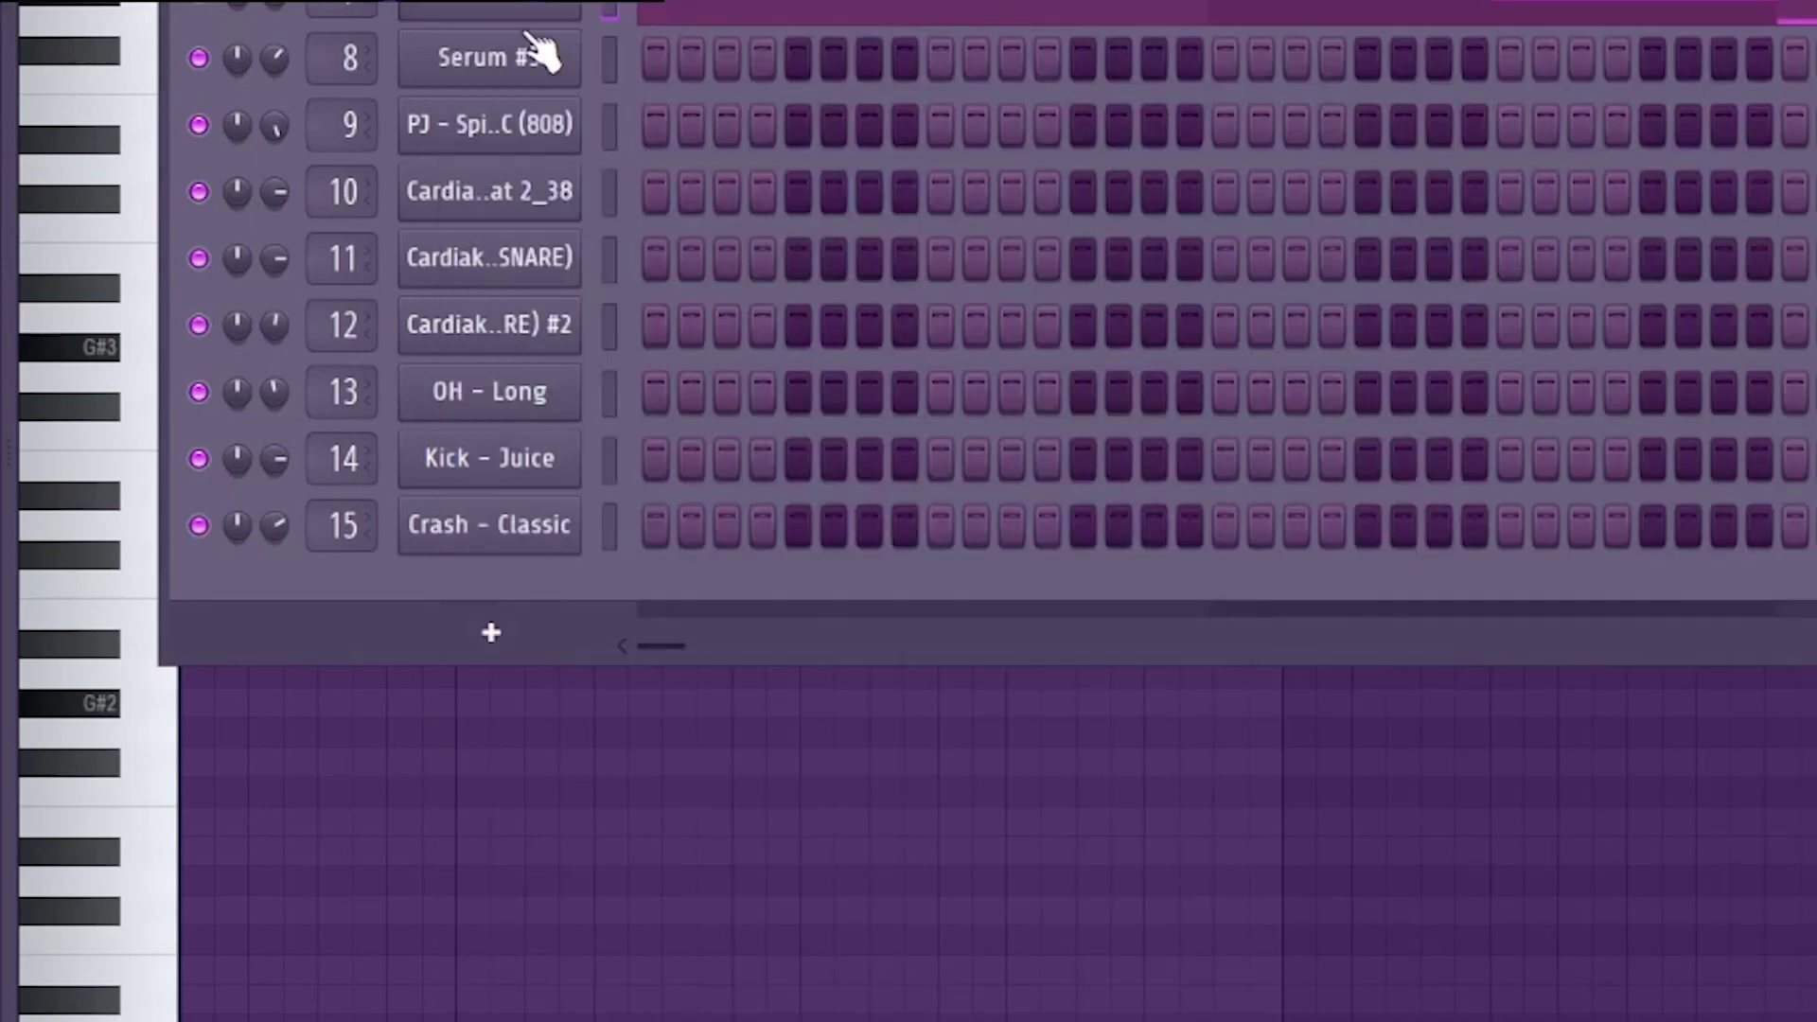
right_click(540, 57)
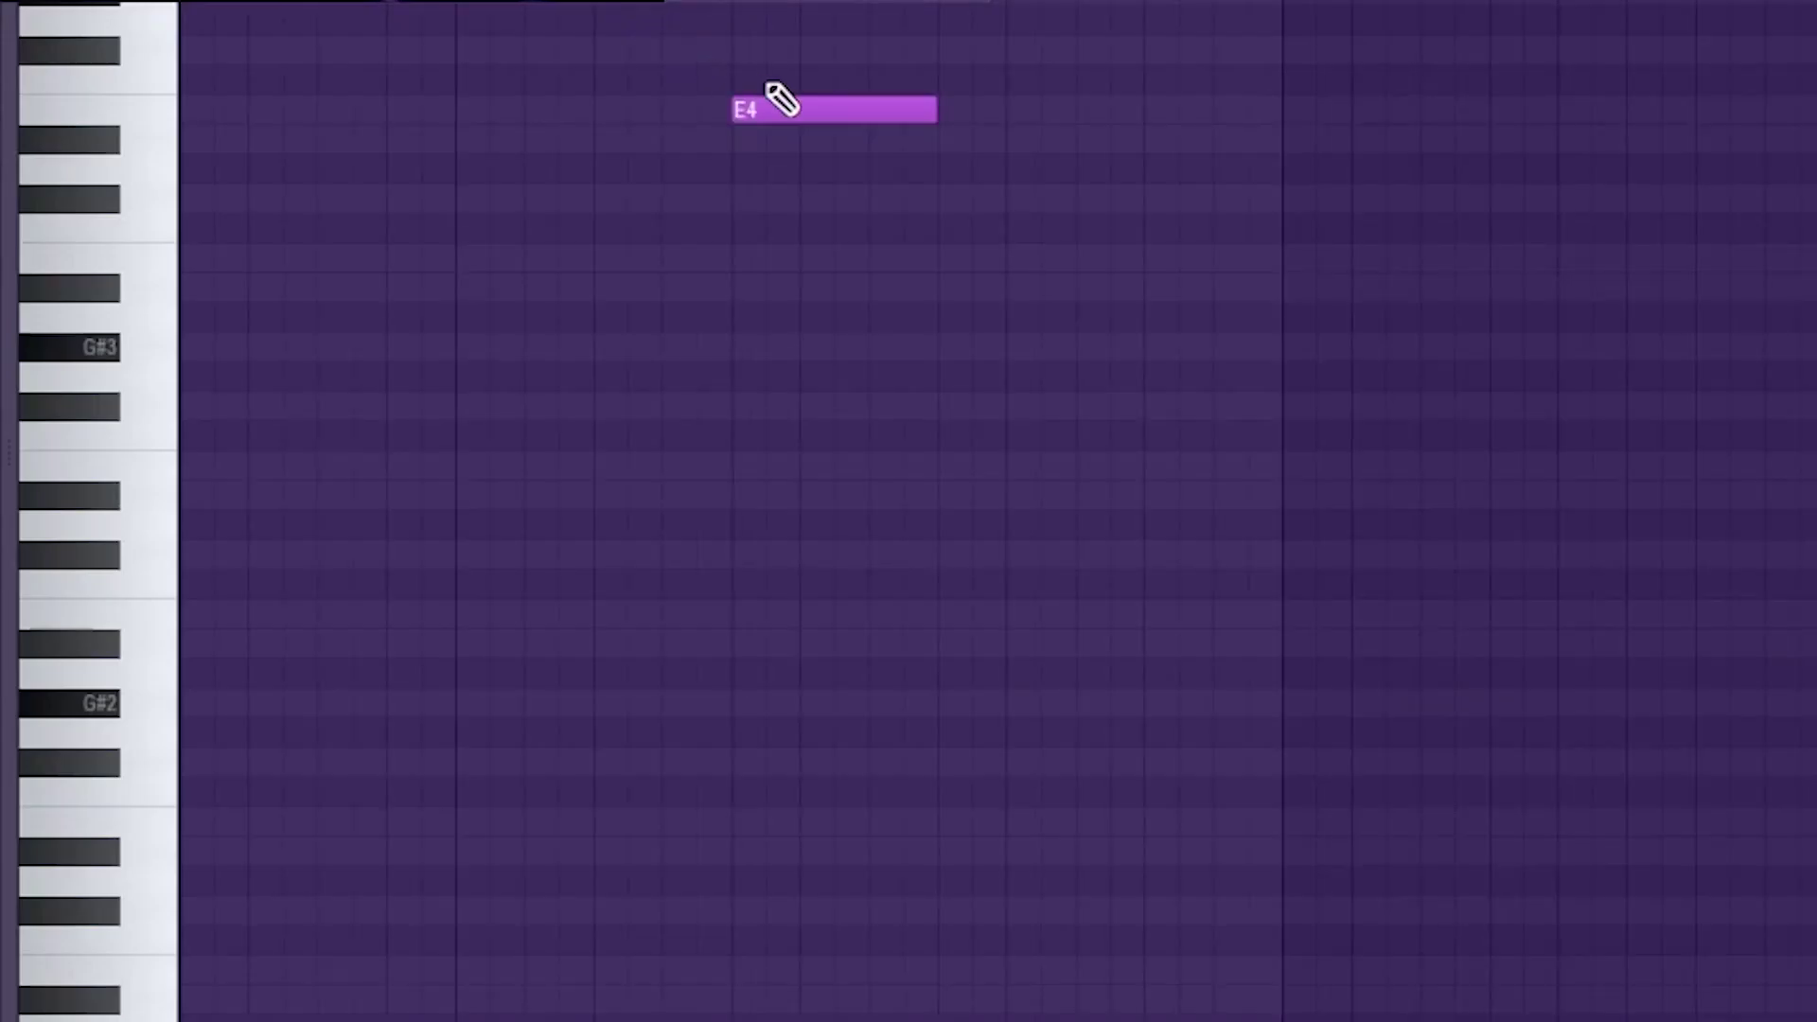
scroll(946, 113, up, 5)
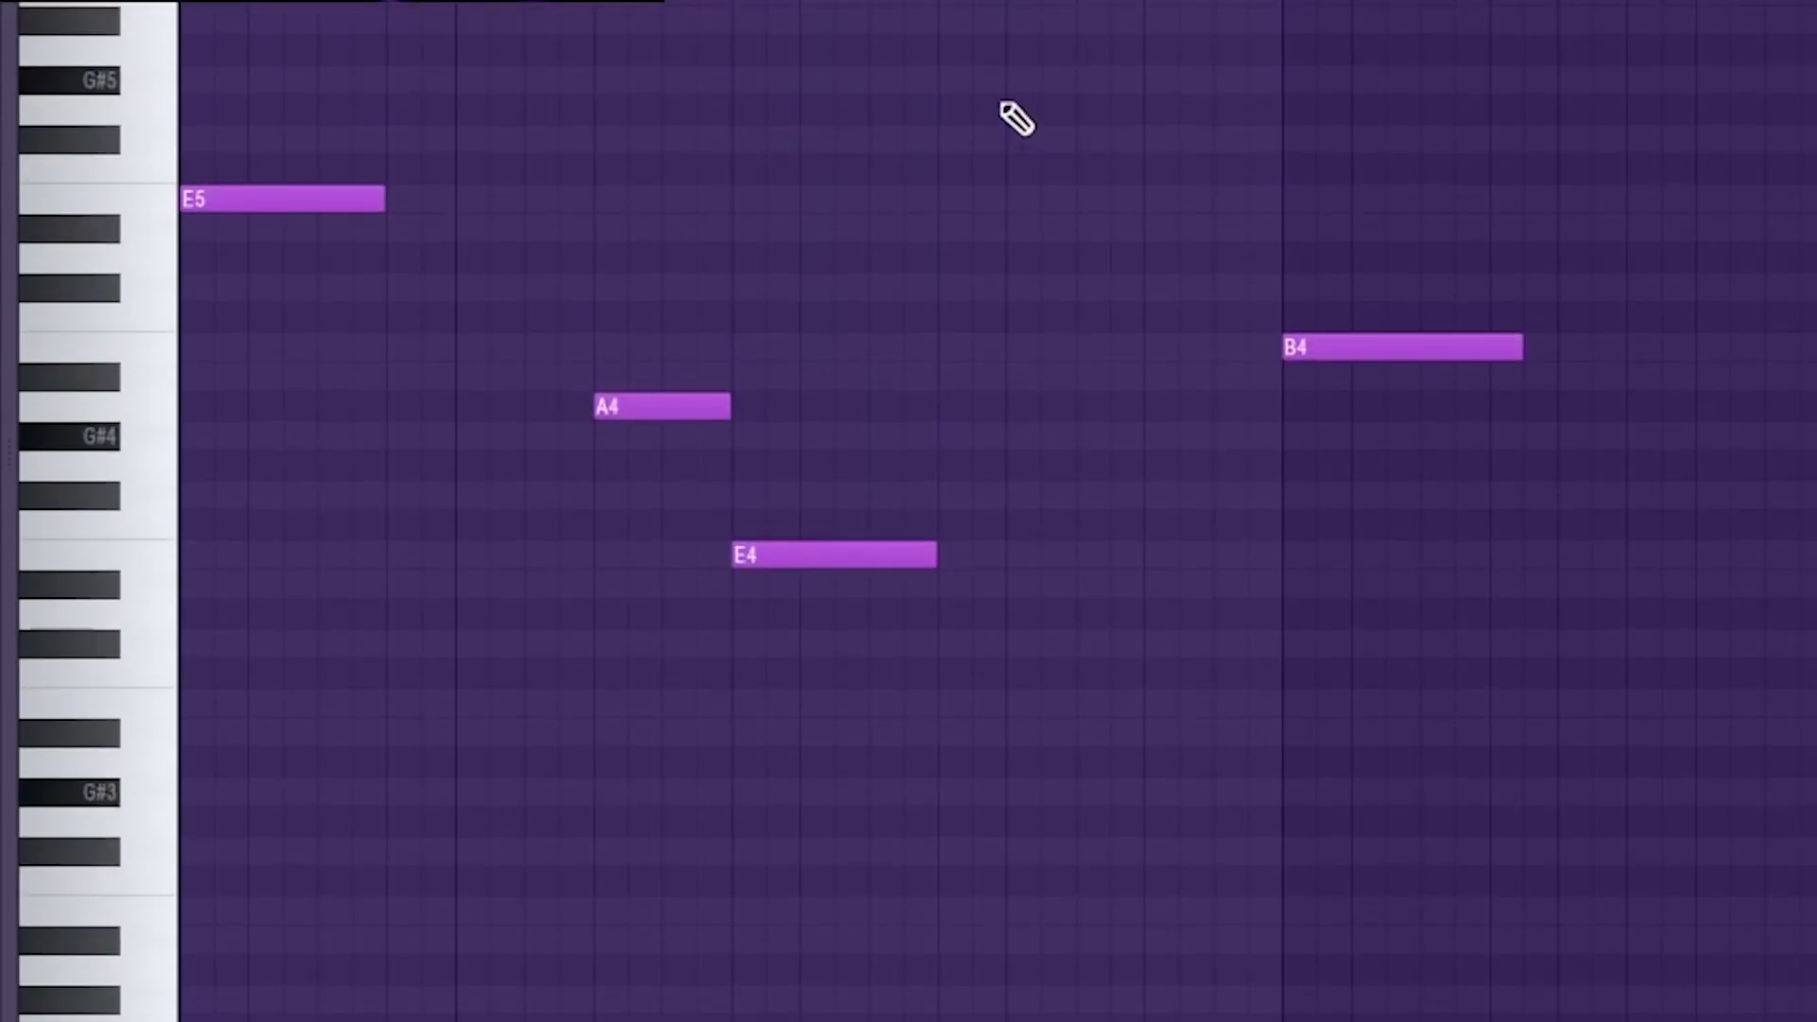
key(space)
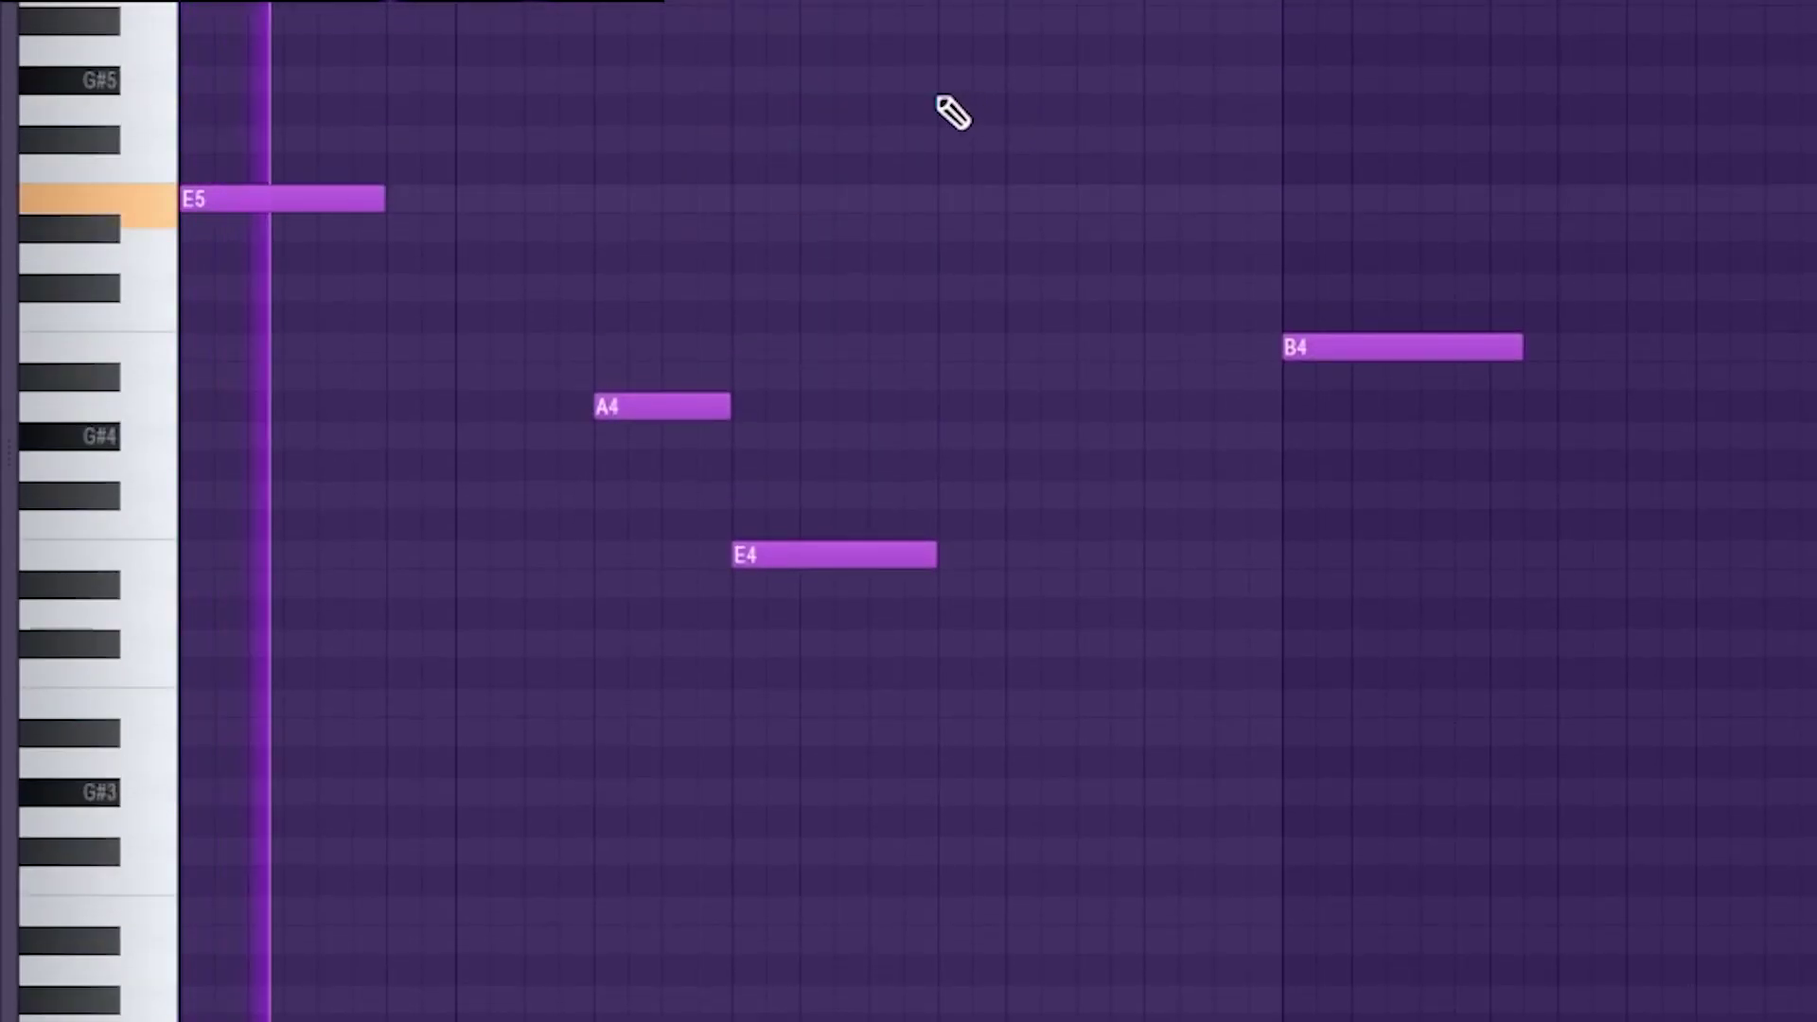
scroll(951, 112, down, 2)
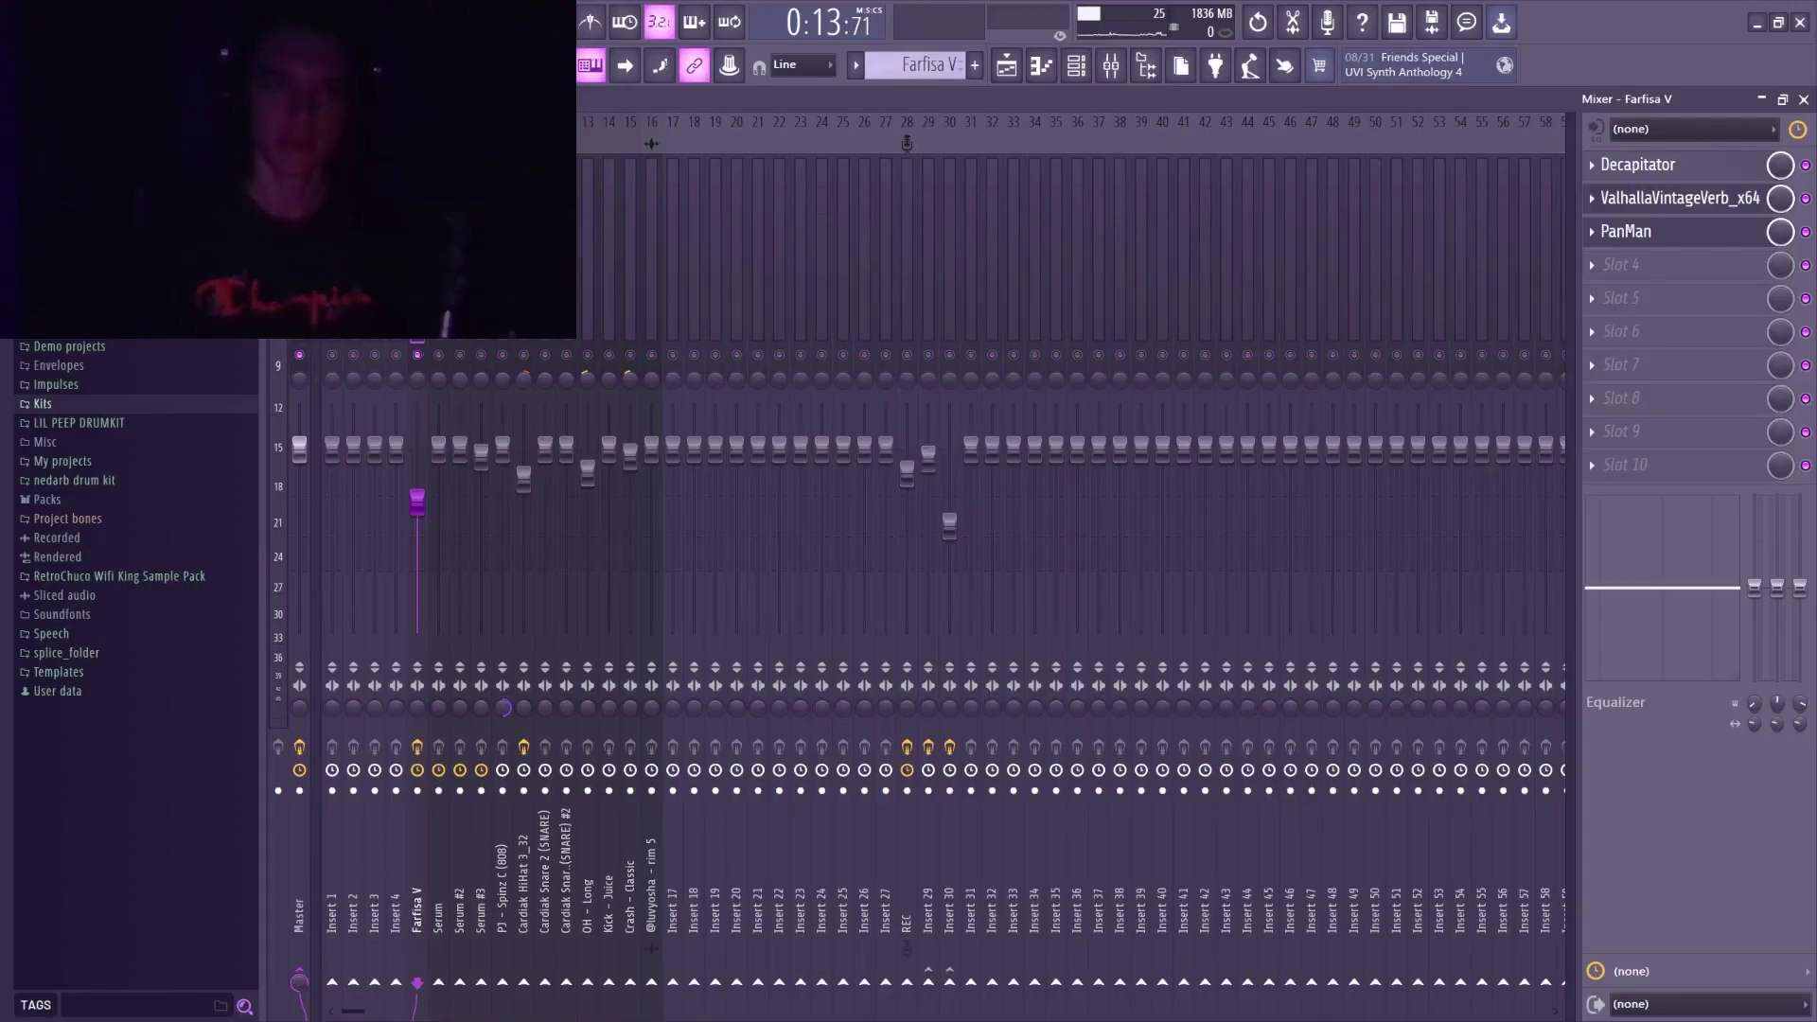
Inspect the Decapitator, ValhallaVintageVerb and PanMan settings on the Farfisa V mixer track, closing each plugin after viewing.
click(1677, 167)
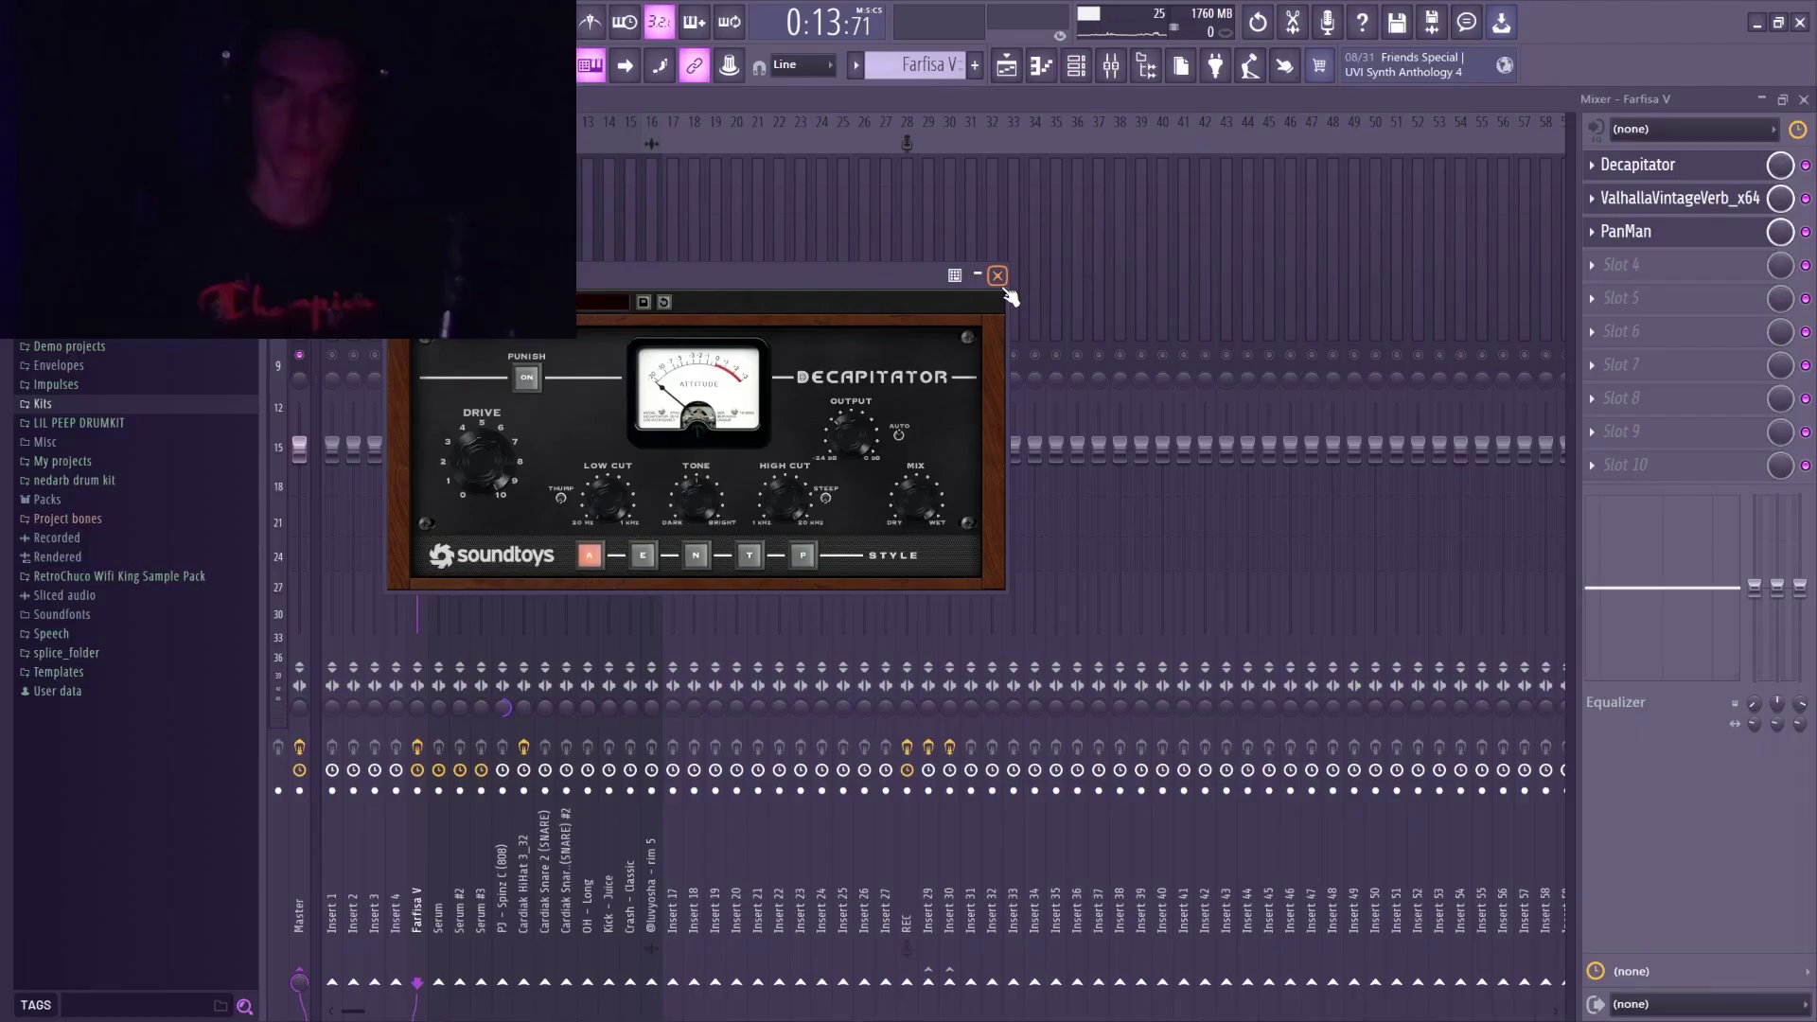
click(1739, 43)
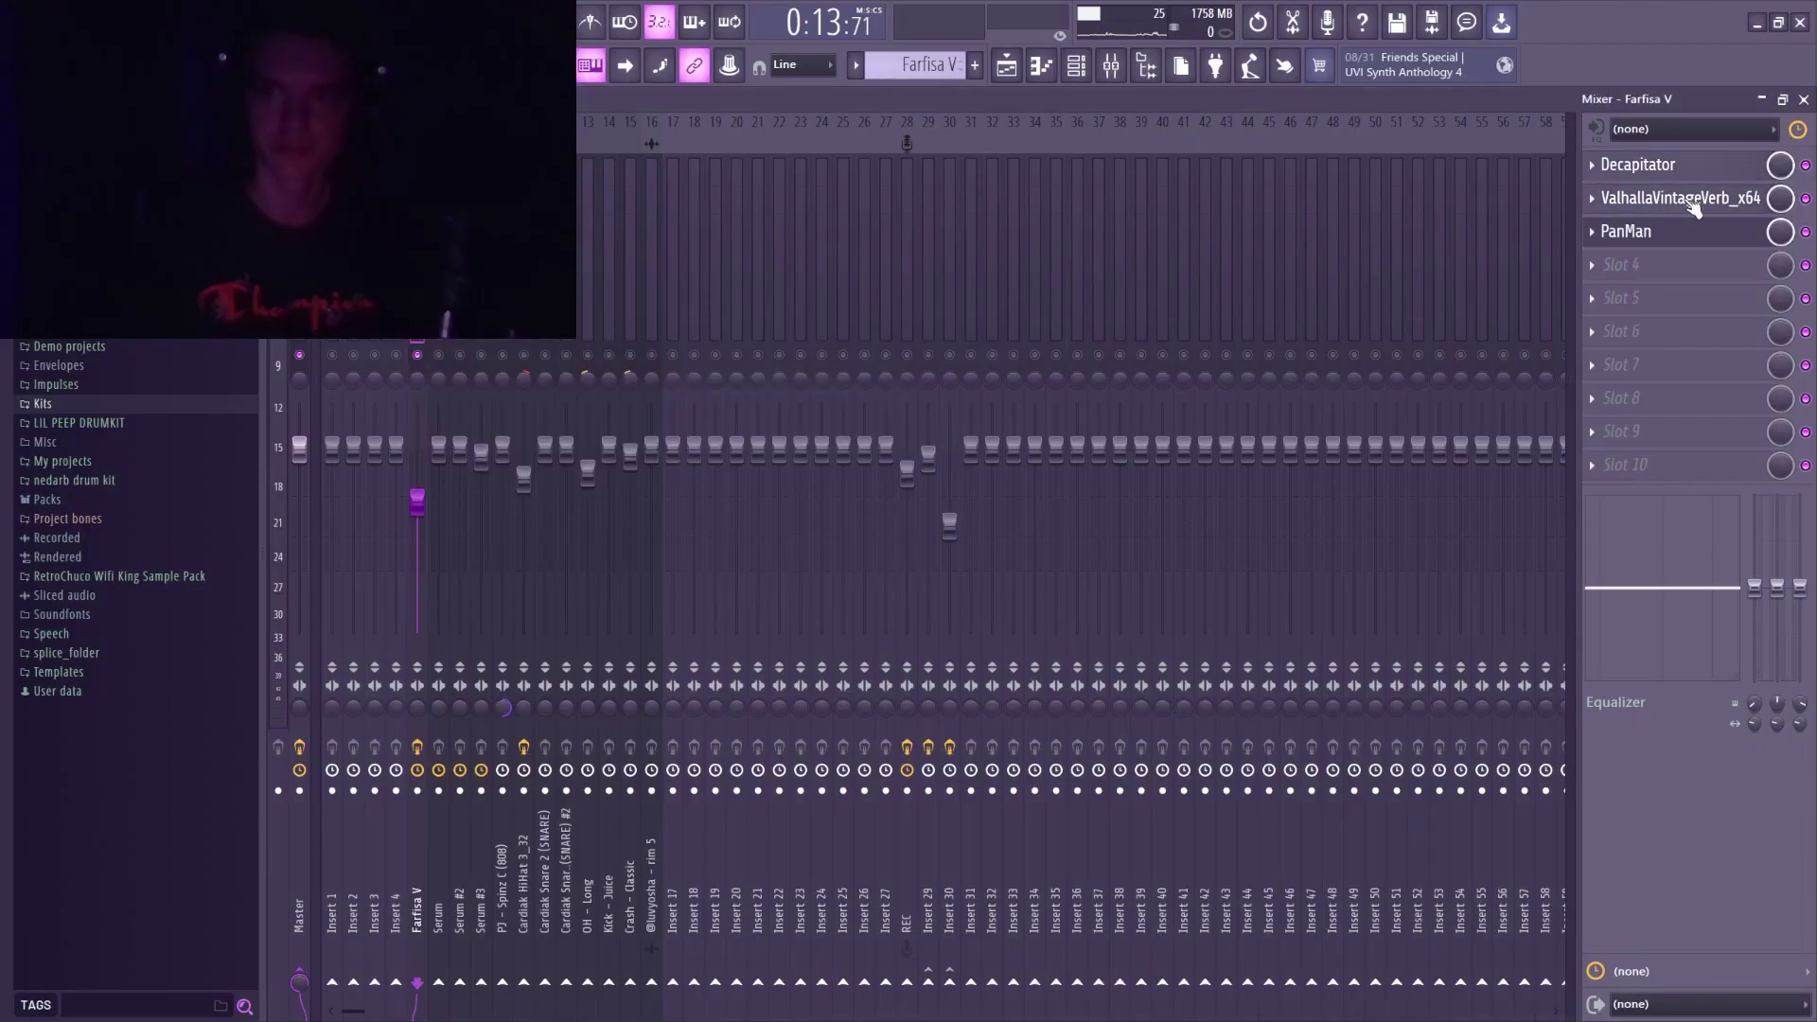
click(1684, 197)
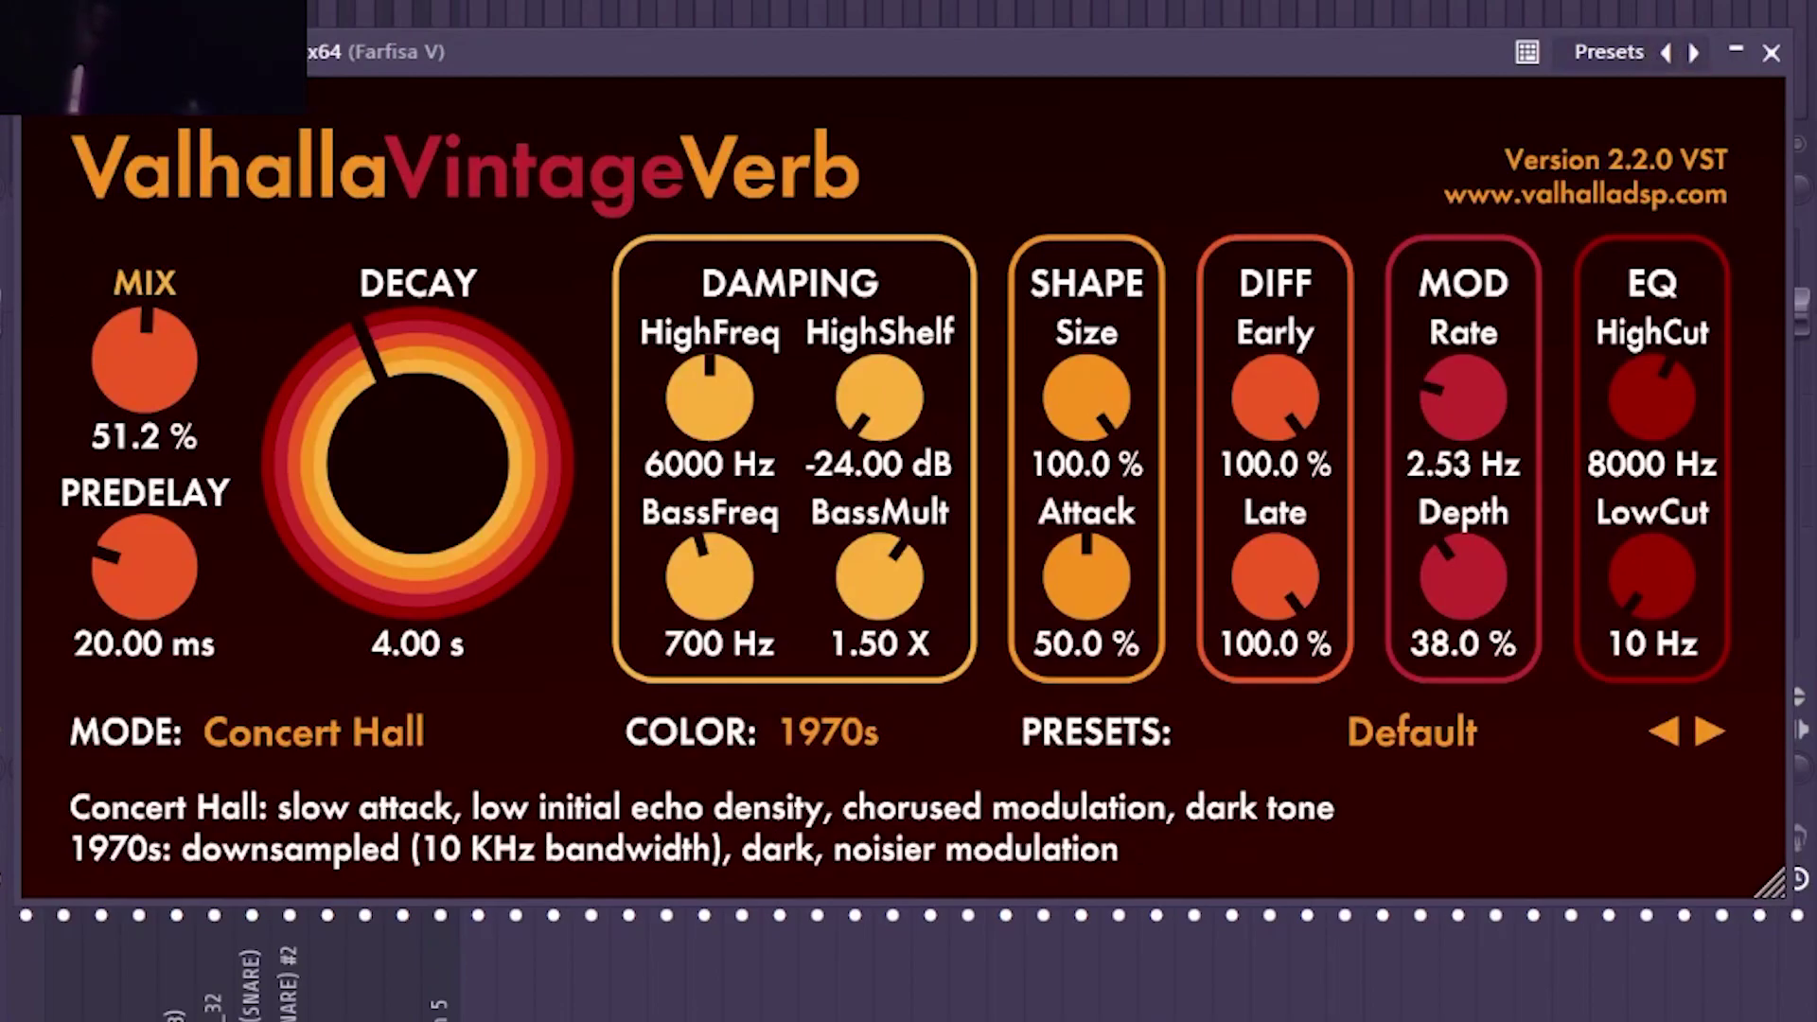
click(1783, 38)
click(1684, 230)
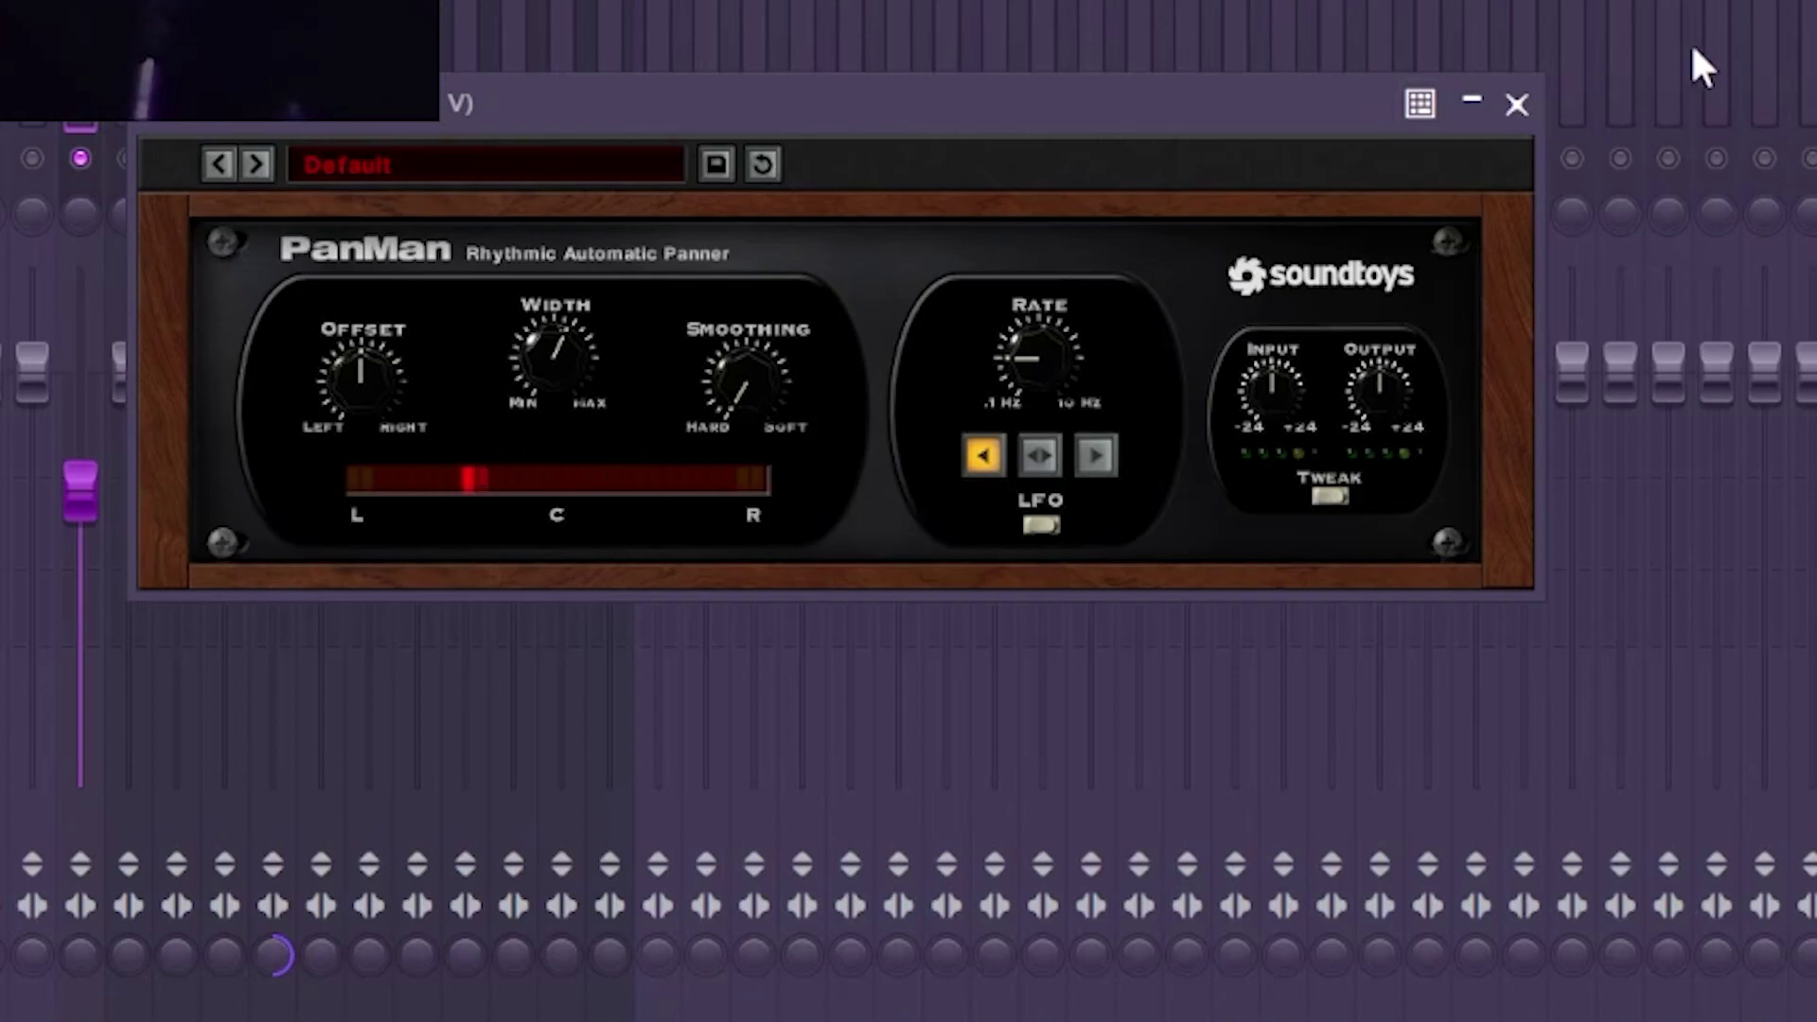
click(1517, 105)
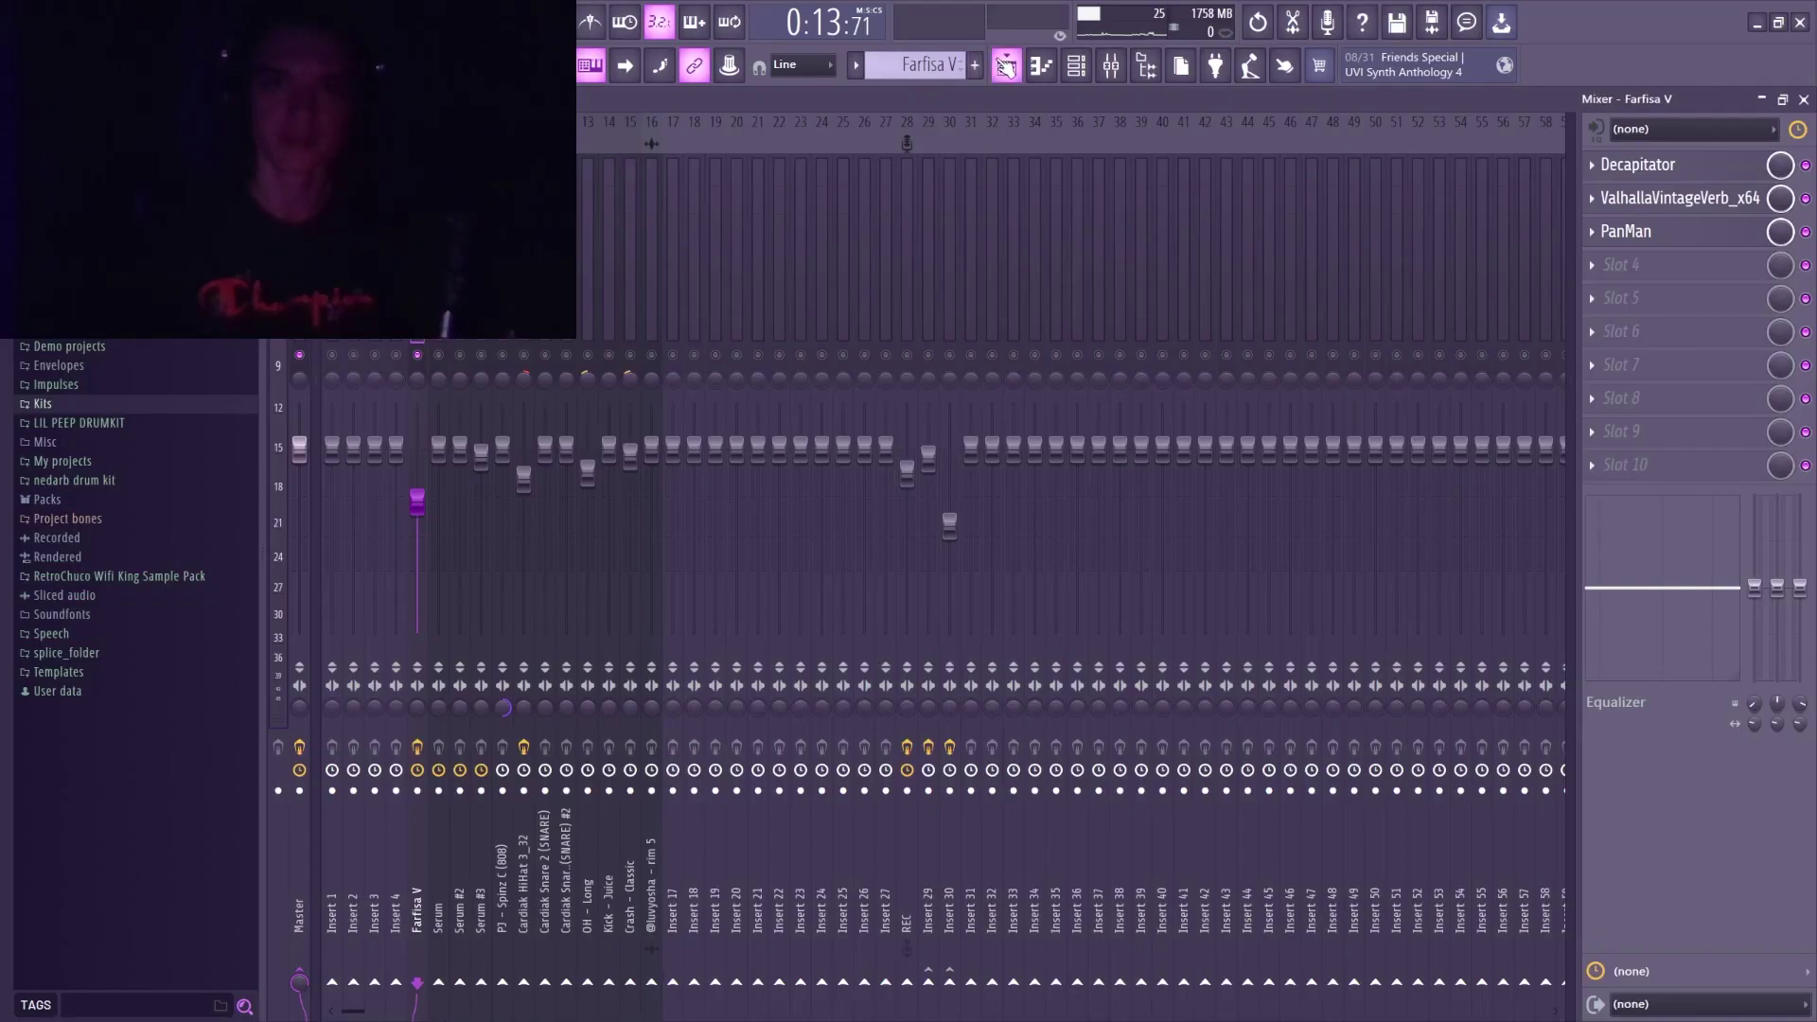
Locate the Serum #3 clips on track 4 of the playlist and examine their Serum patch's oscillators, envelopes and LFO 1.
click(1005, 64)
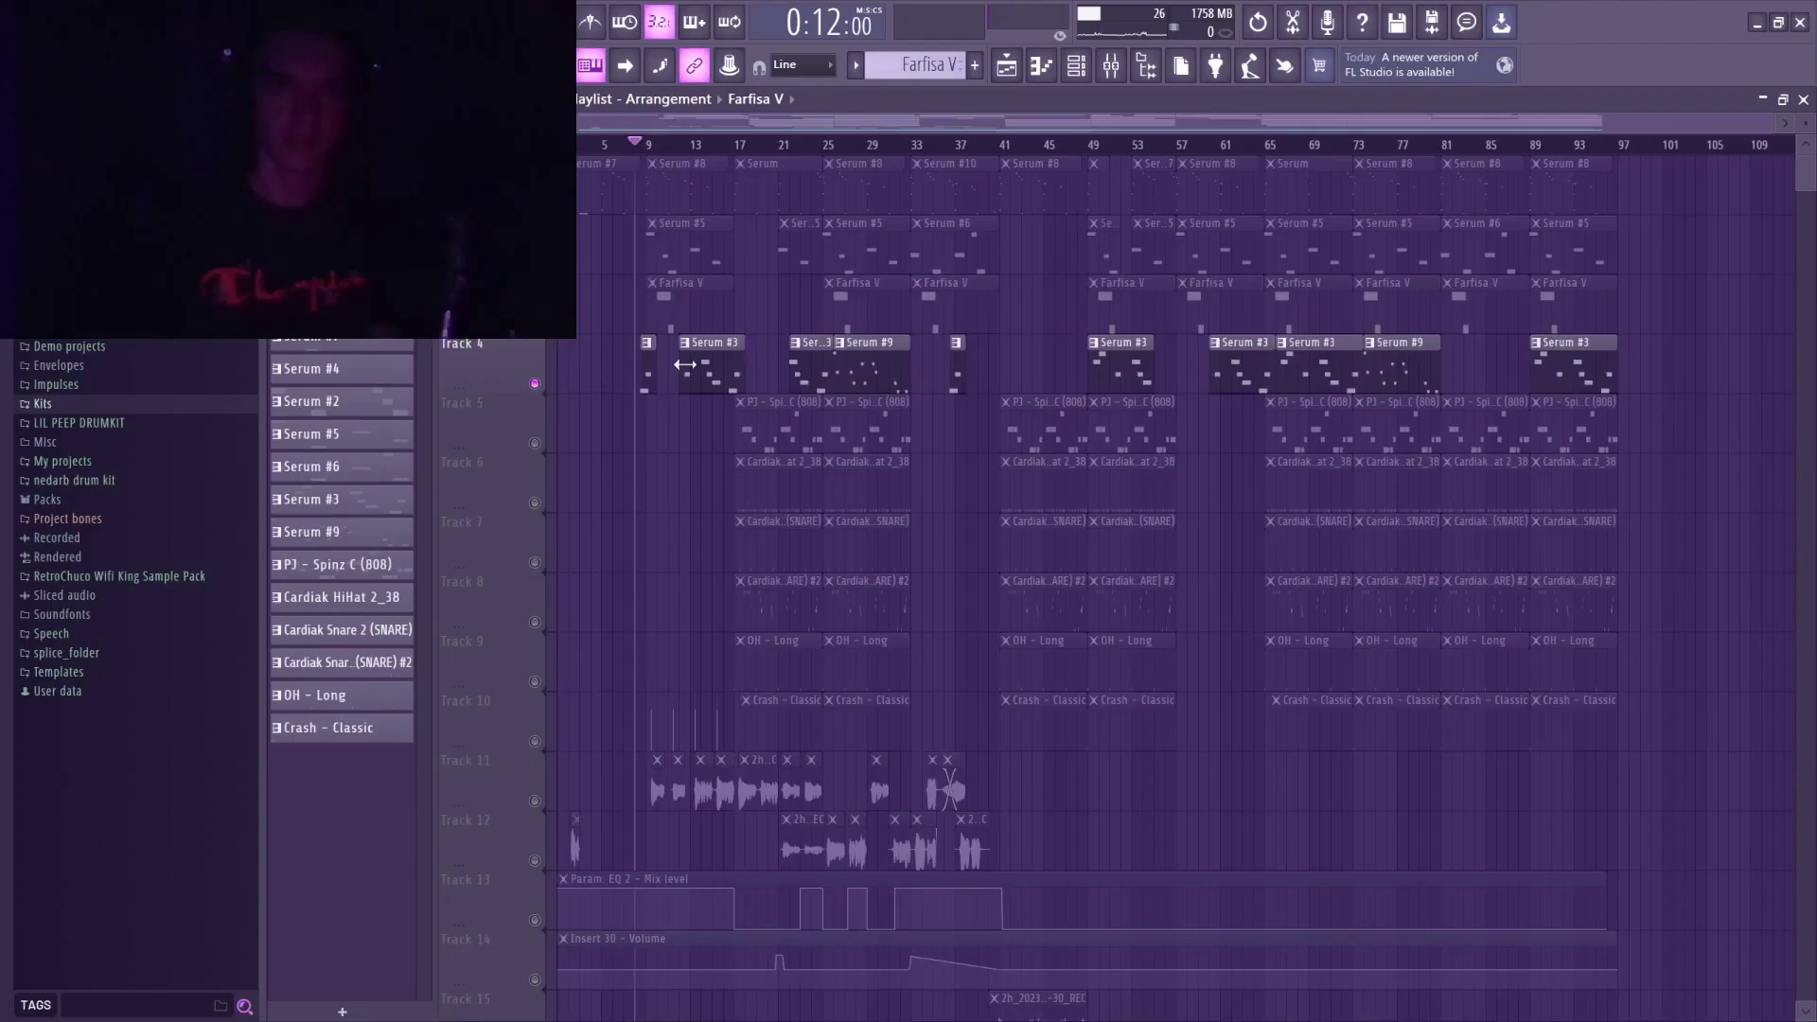
scroll(634, 154, up, 3)
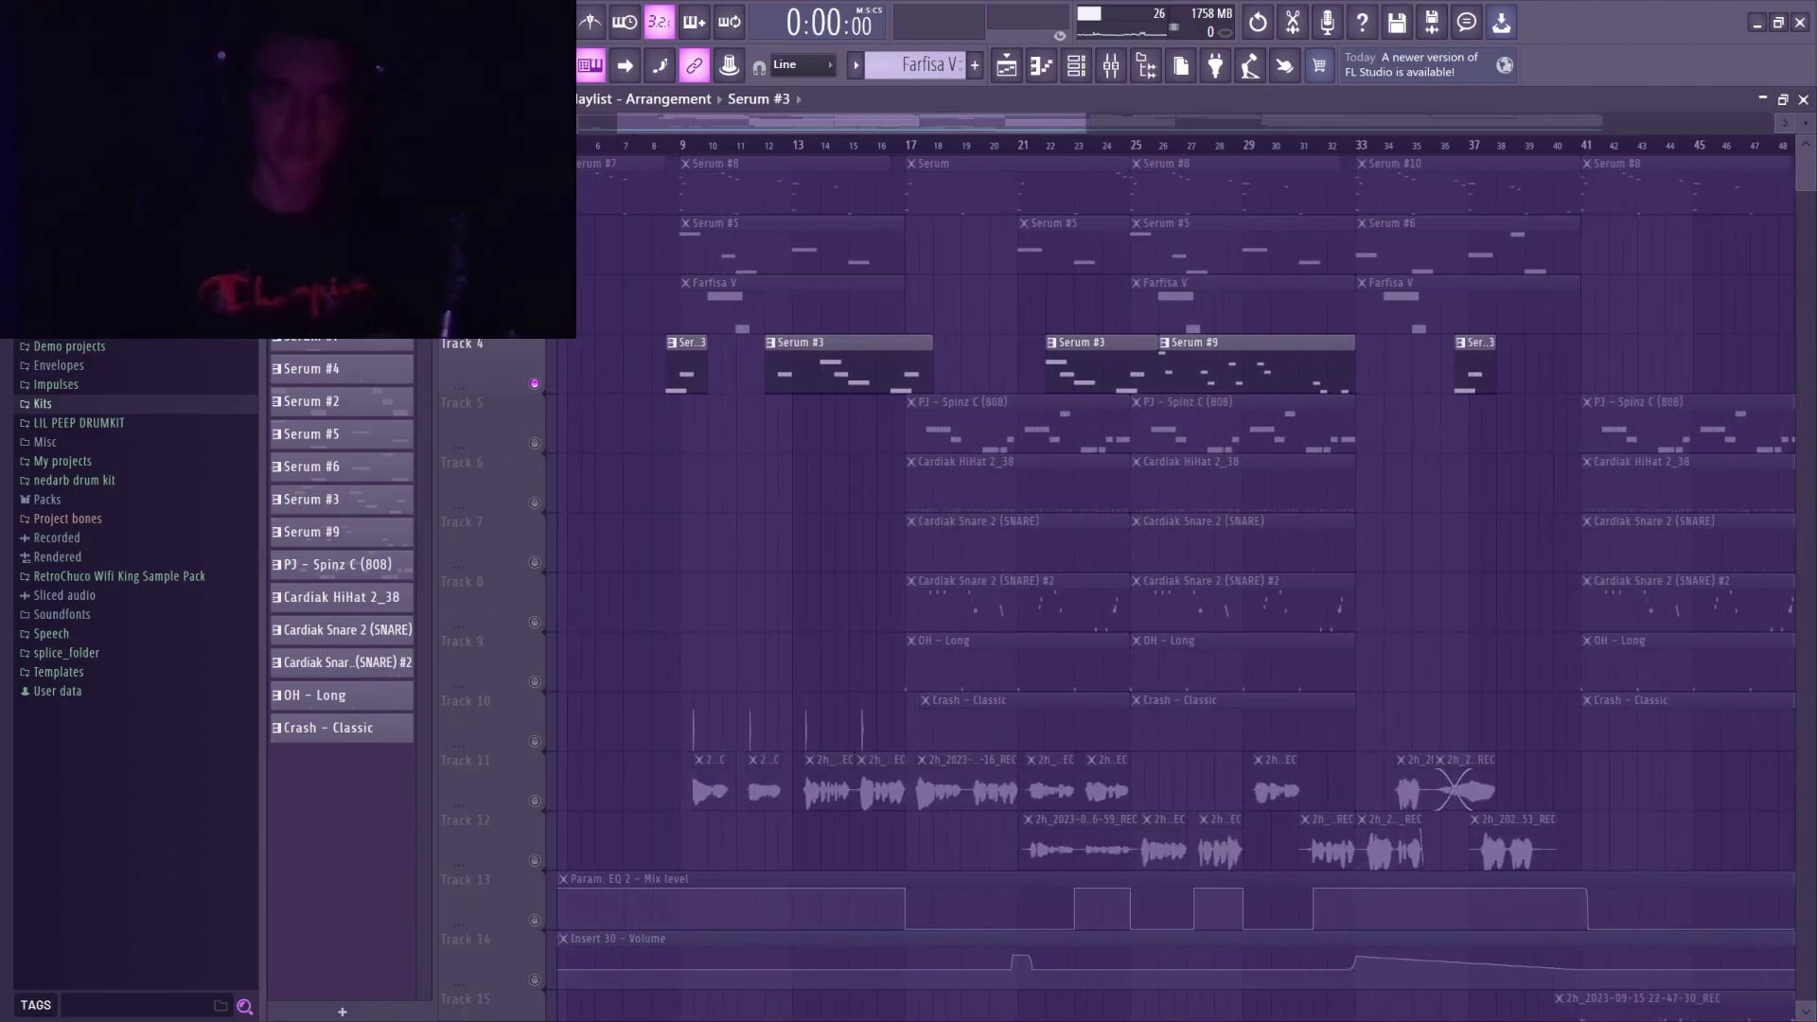
click(1076, 65)
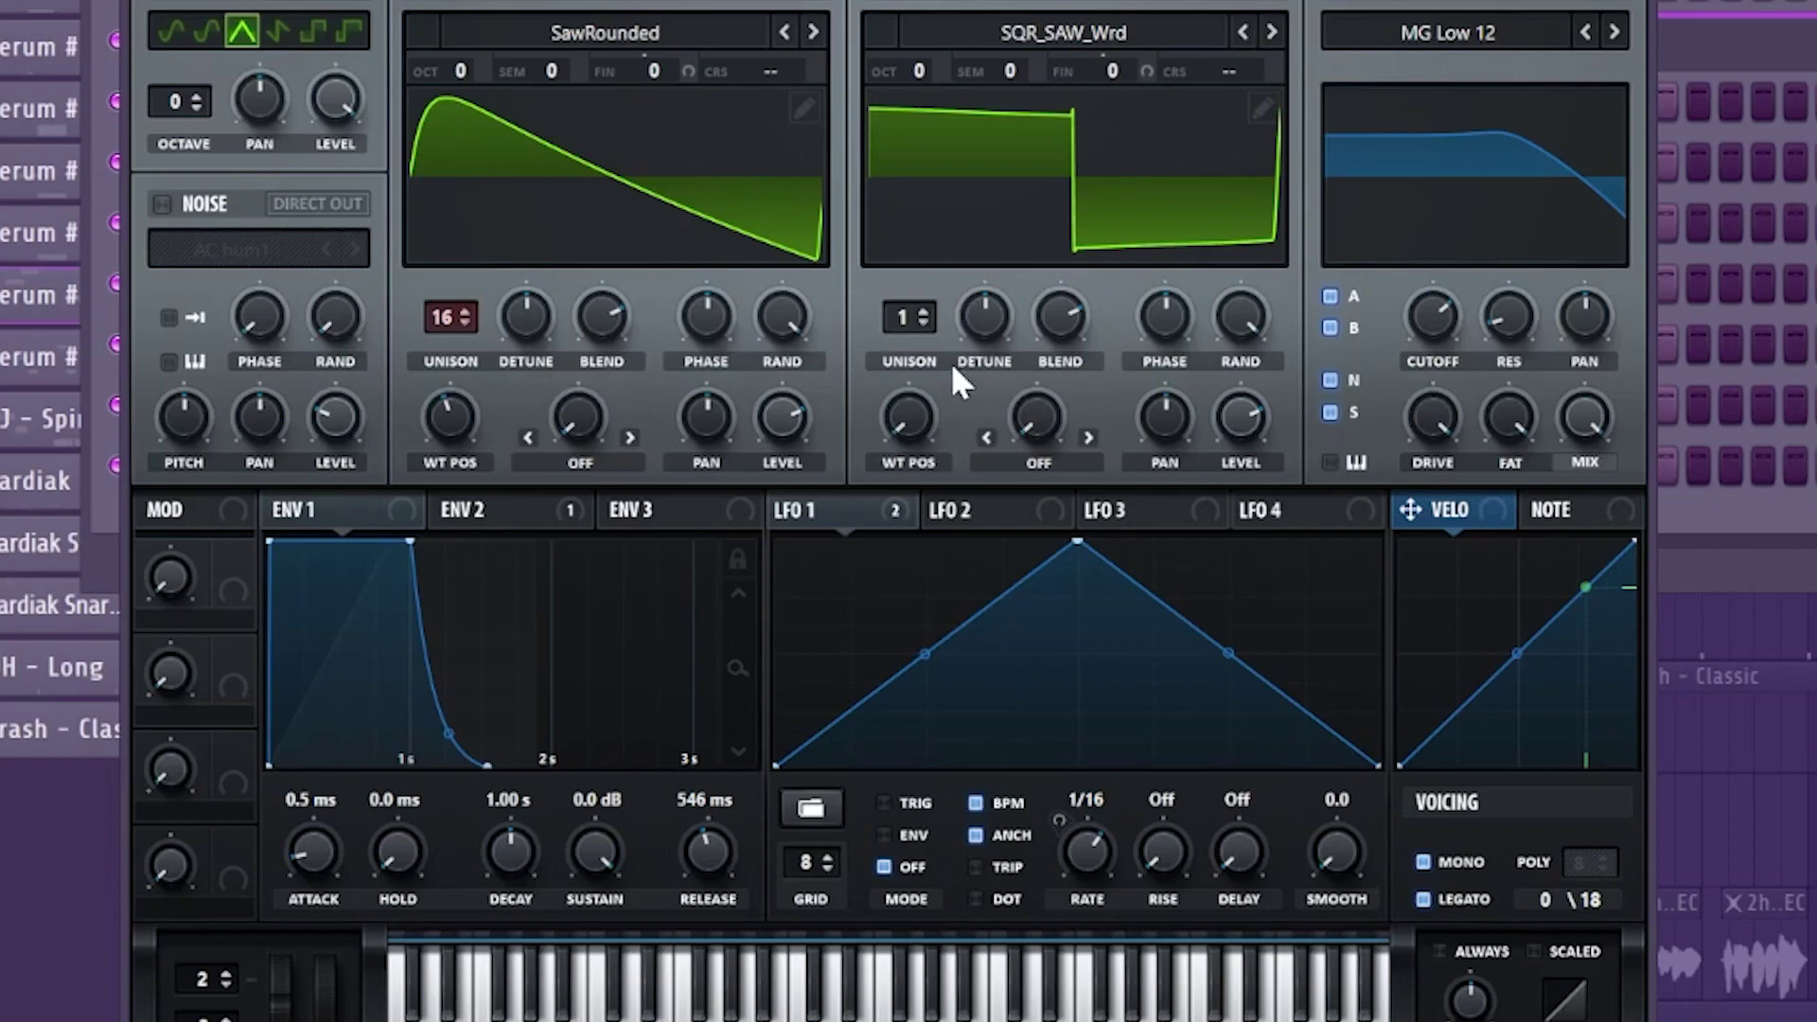
click(489, 516)
click(340, 510)
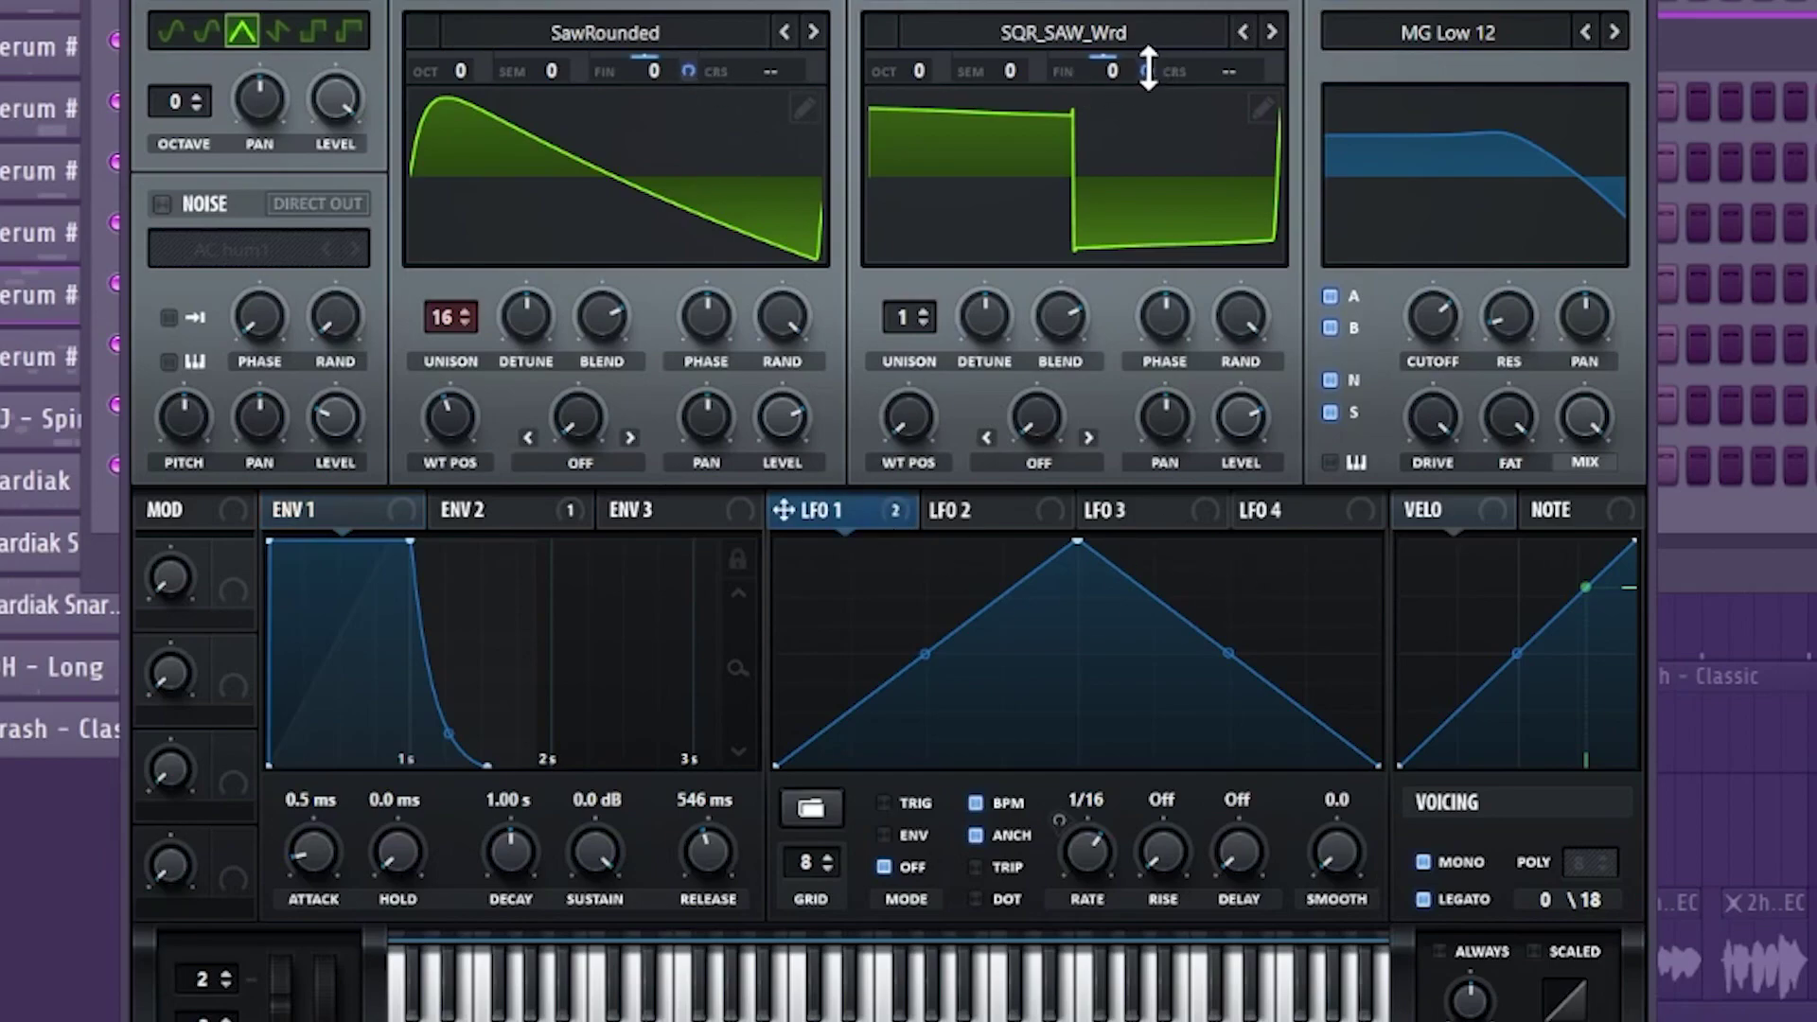
click(567, 2)
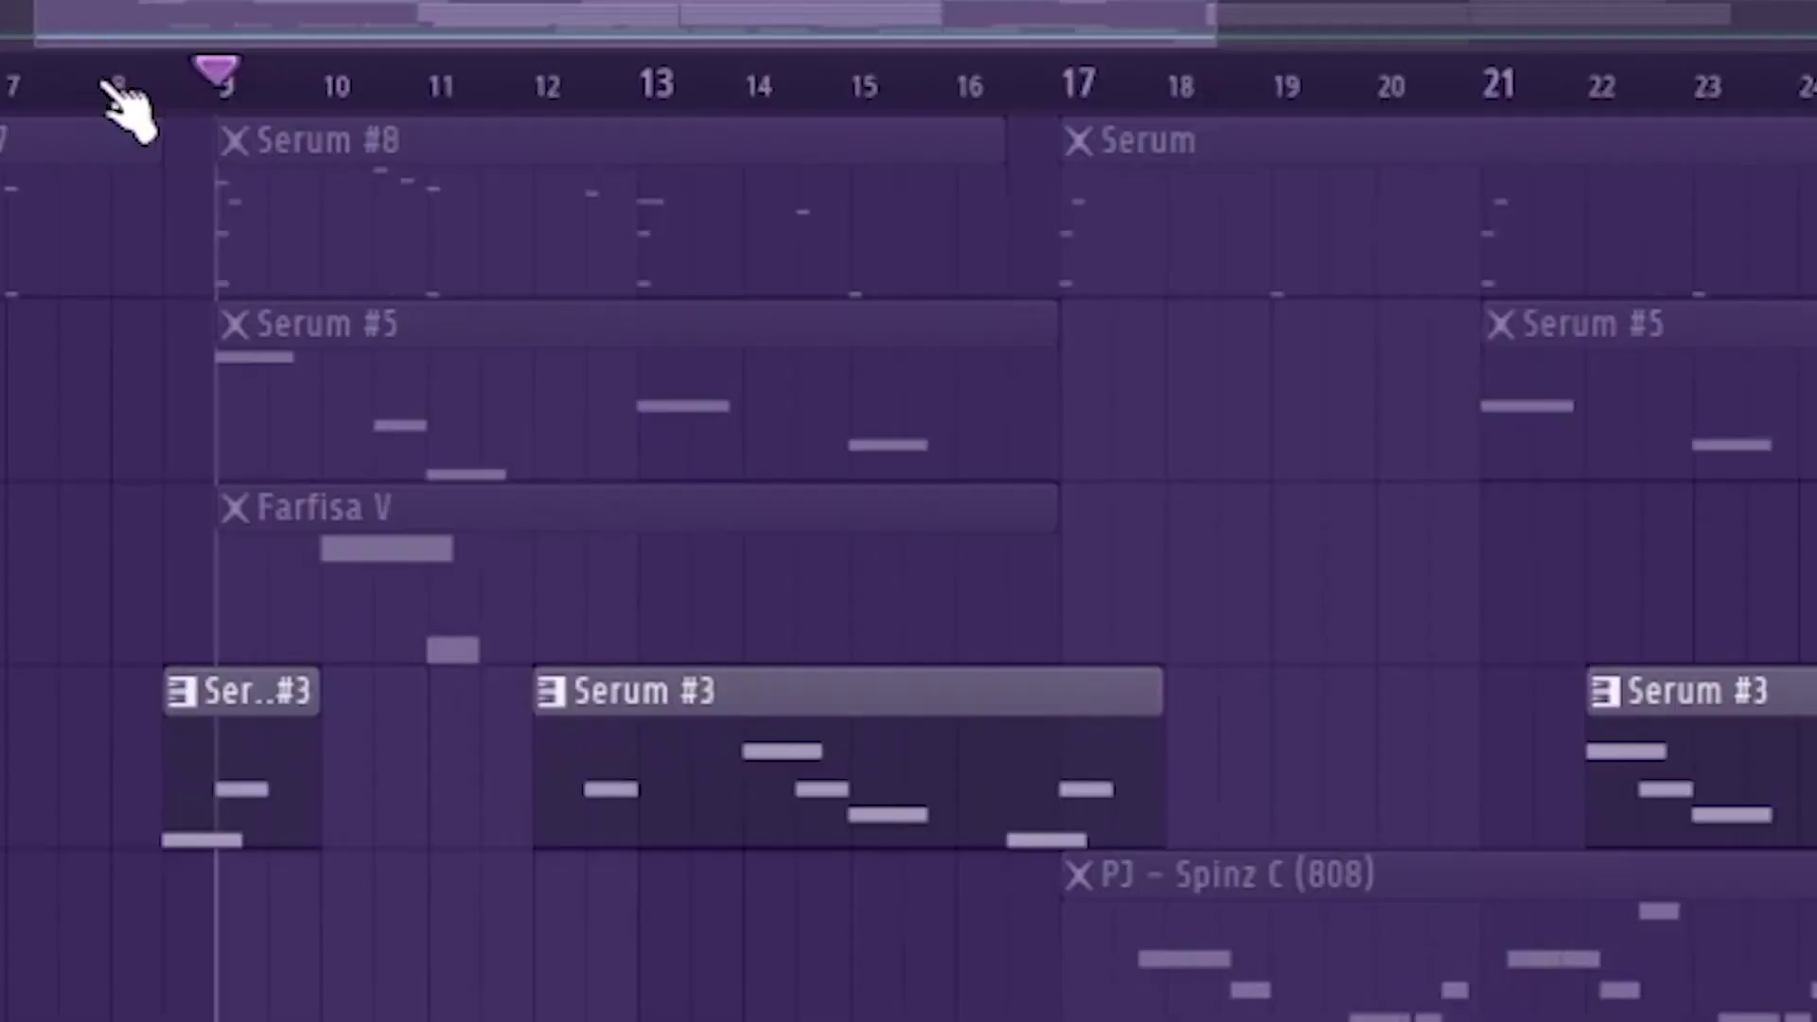
Place the playback position half a bar before bar 9 and play the melody tracks together.
click(163, 68)
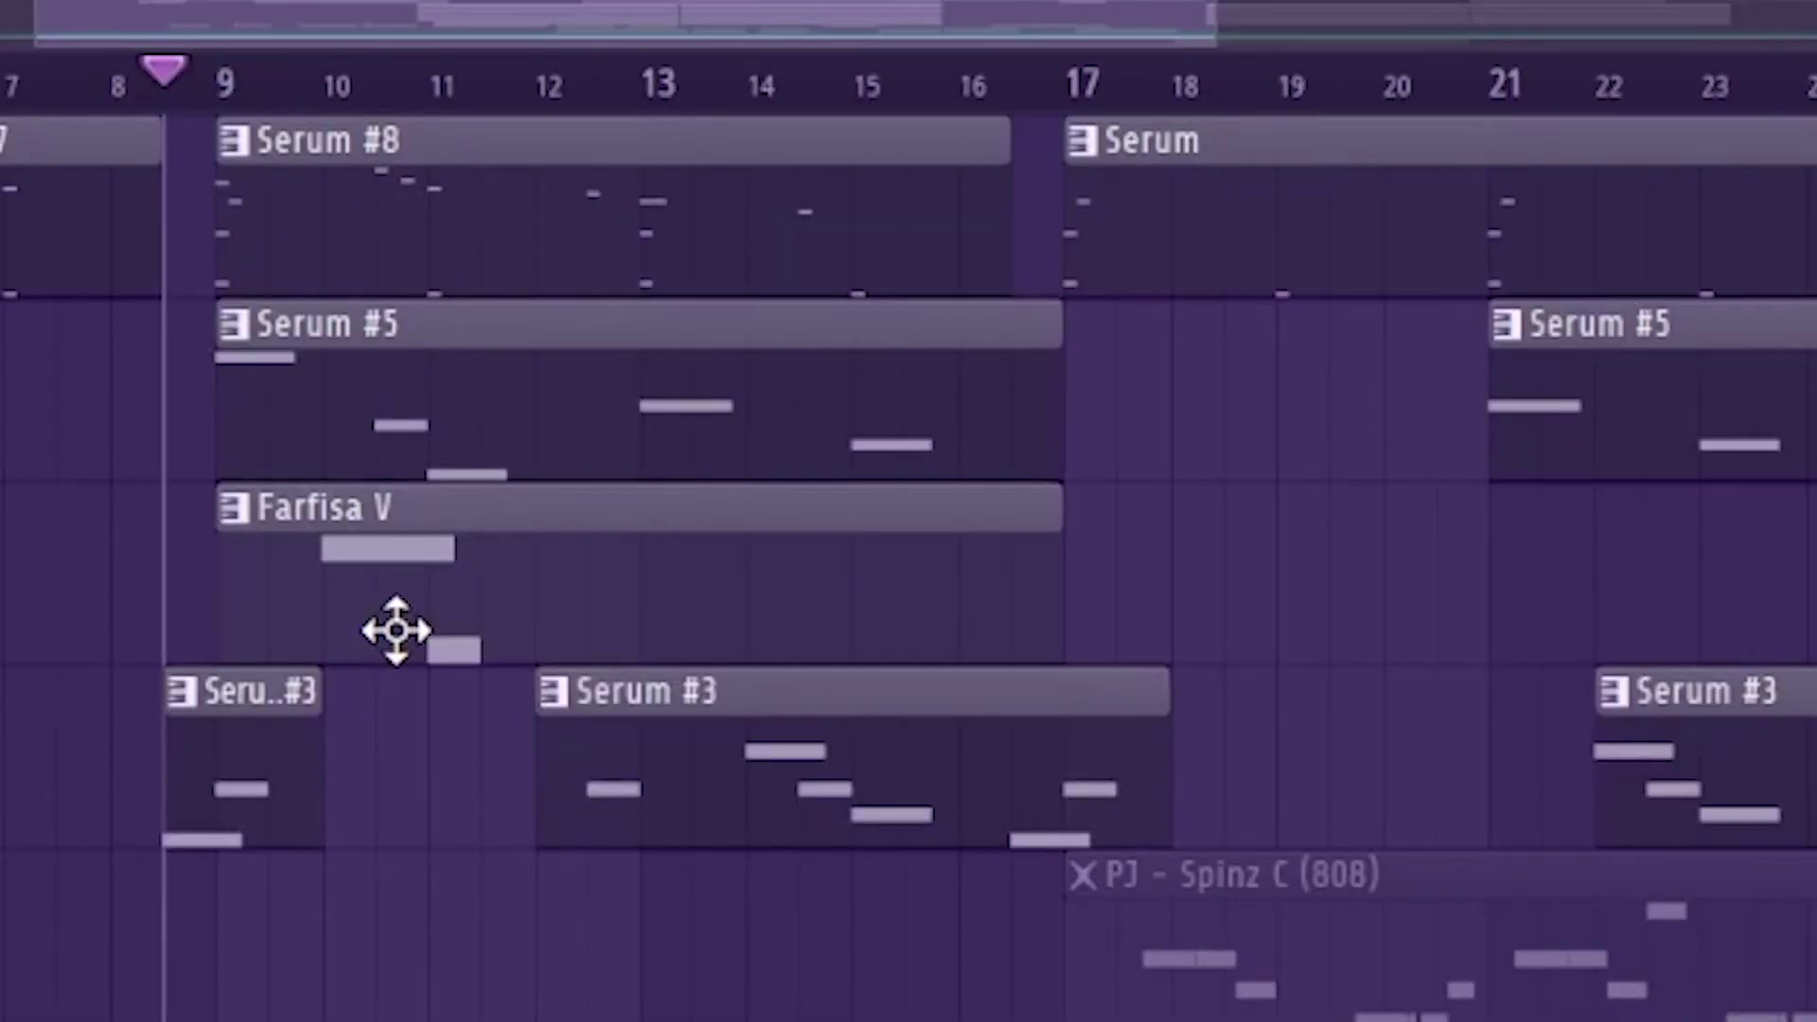
scroll(292, 76, down, 3)
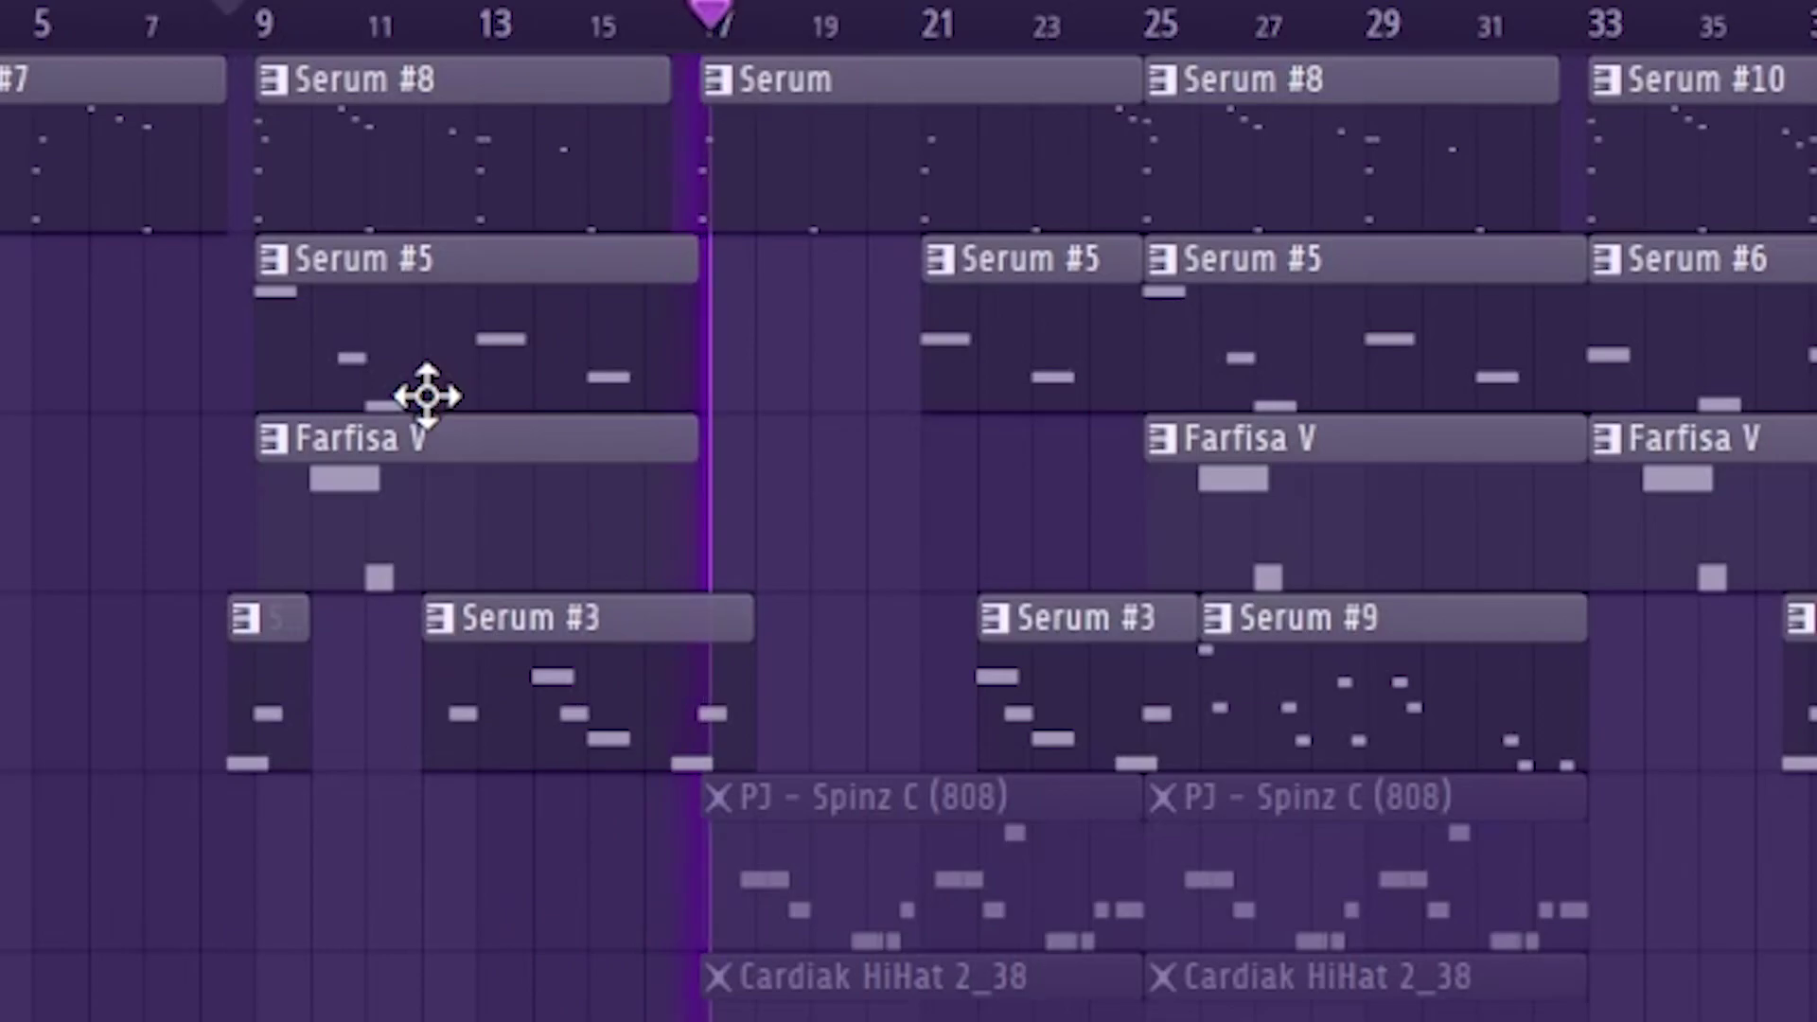
Stop playback and check the effect slots of the Farfisa V, Serum and Serum #2 mixer tracks.
key(space)
click(1109, 68)
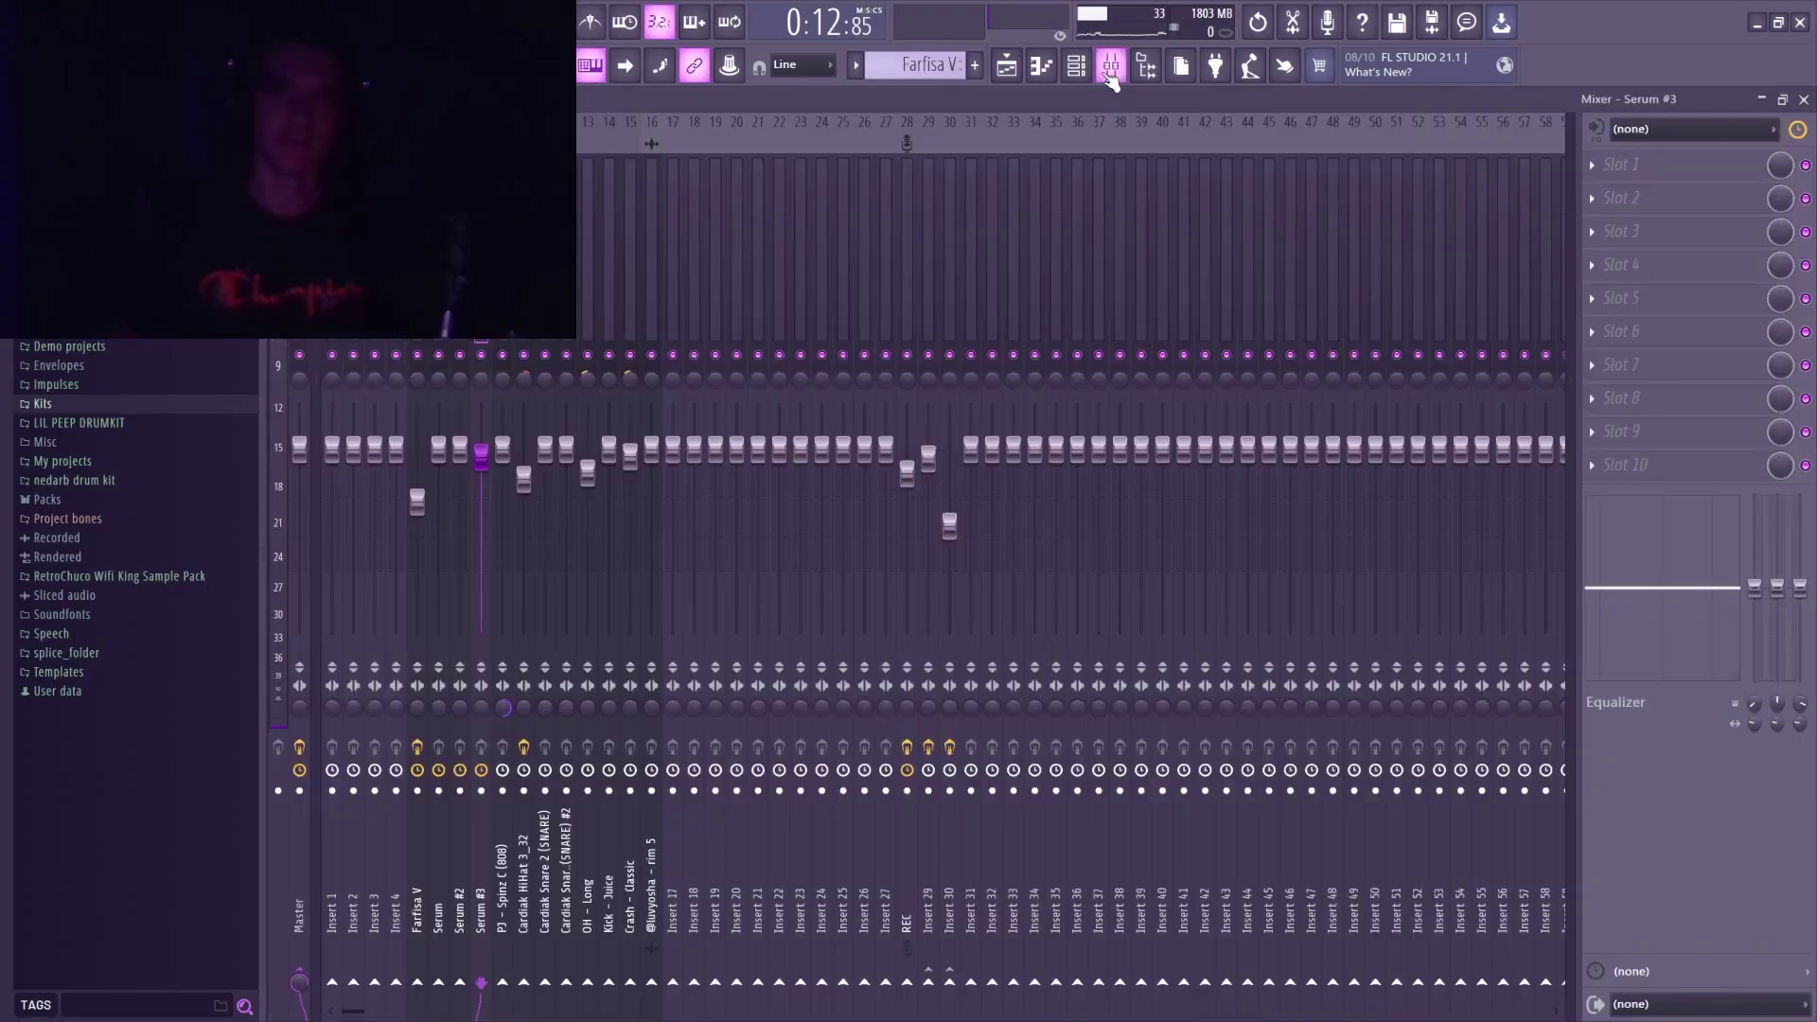
click(418, 284)
click(438, 284)
click(460, 284)
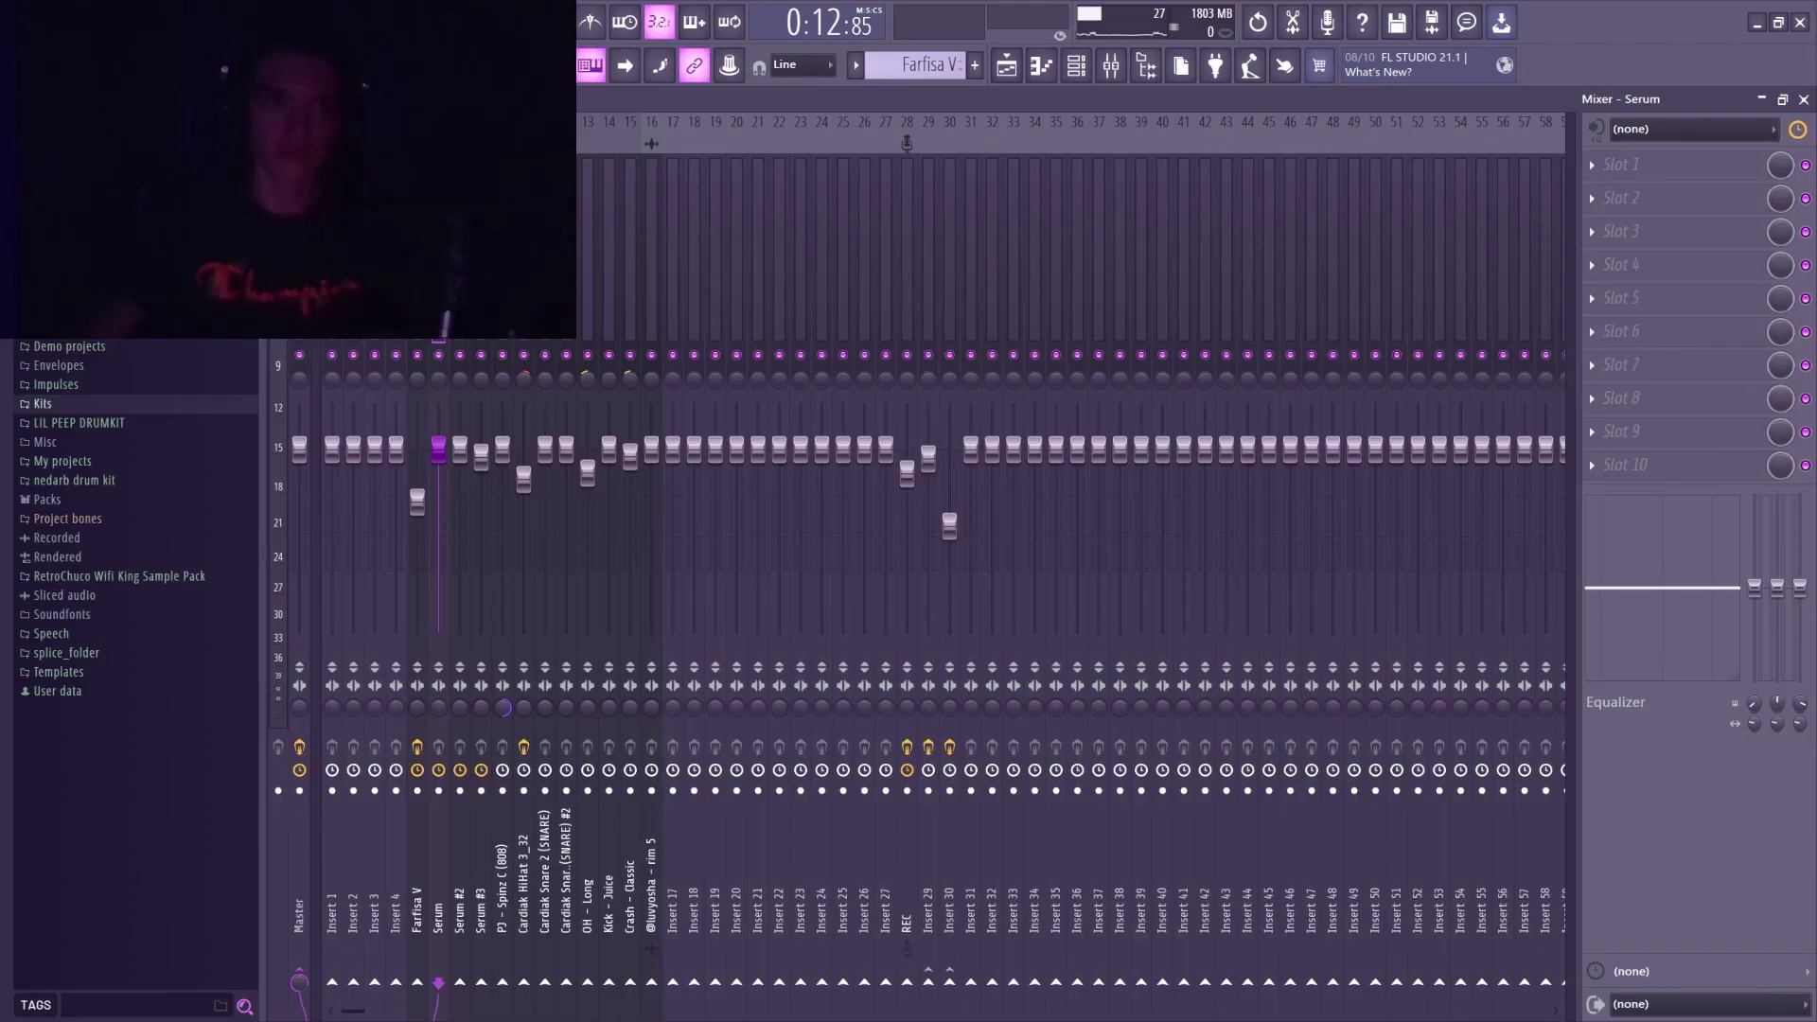
Inspect the Fruity soft clipper, Ozone 10 Imager and Auto-Key on the Master mixer track, closing each plugin after viewing.
click(299, 284)
click(1675, 265)
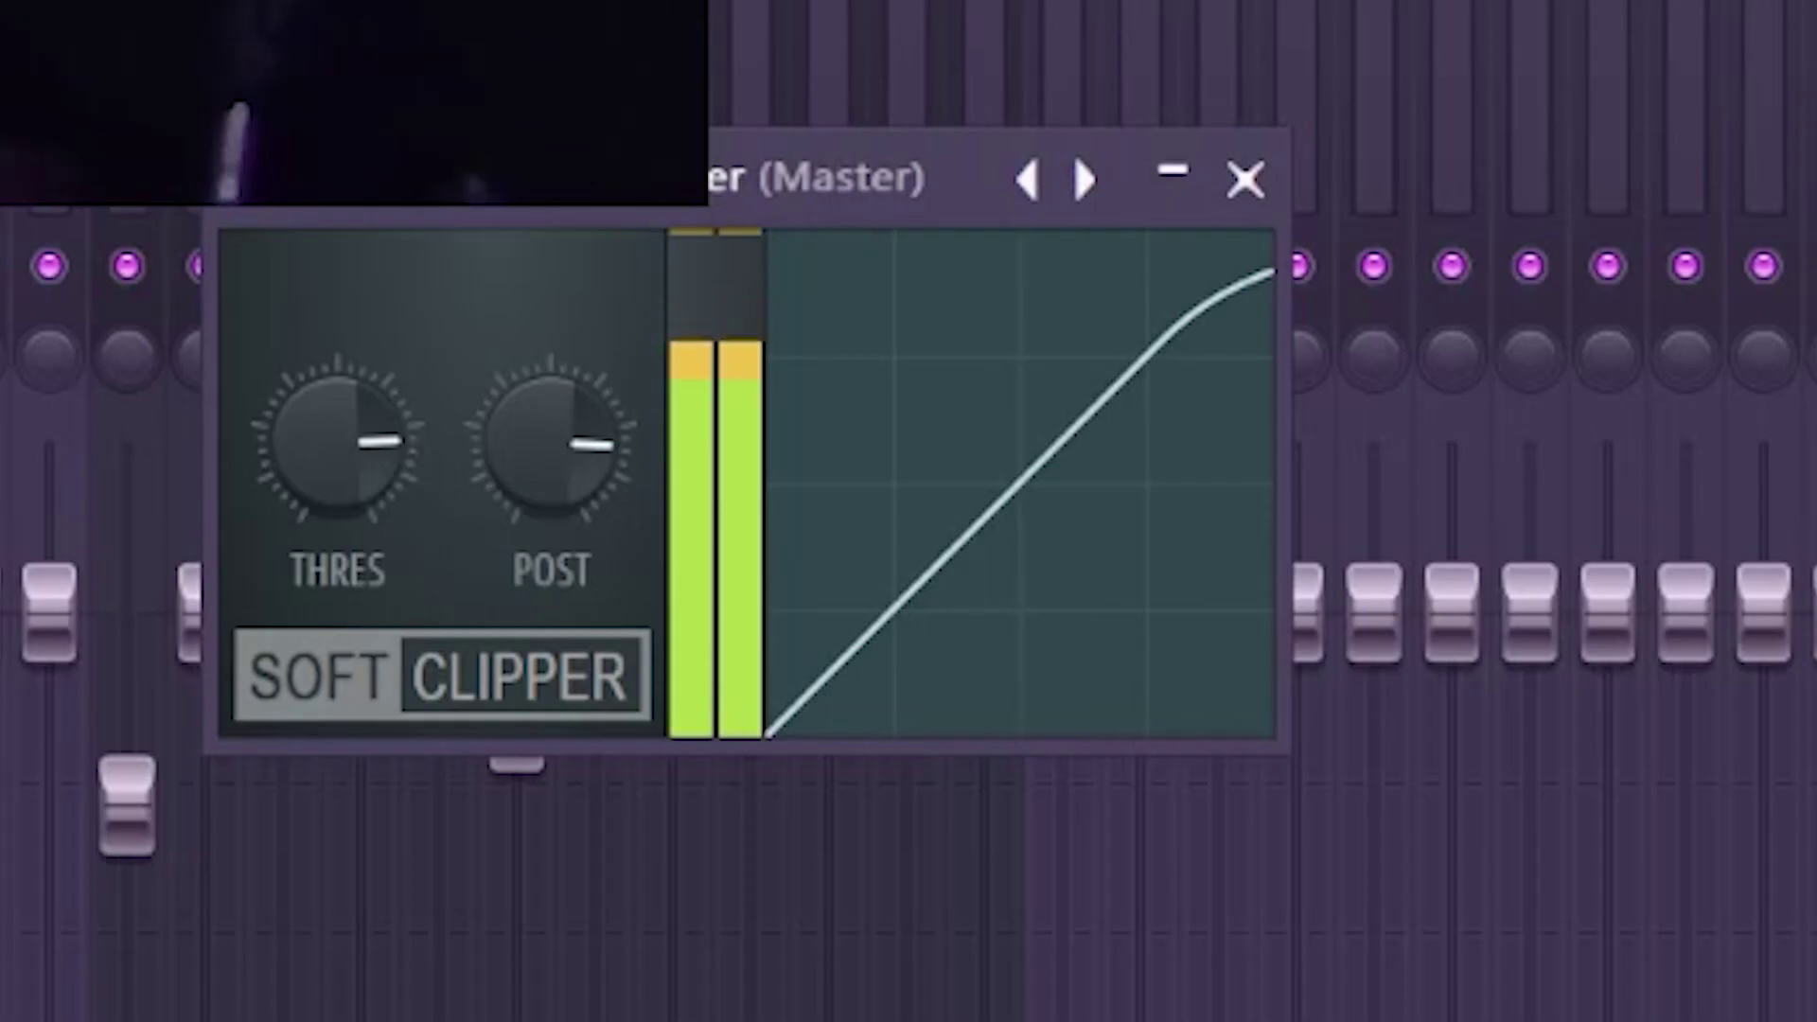
click(1674, 266)
click(1665, 297)
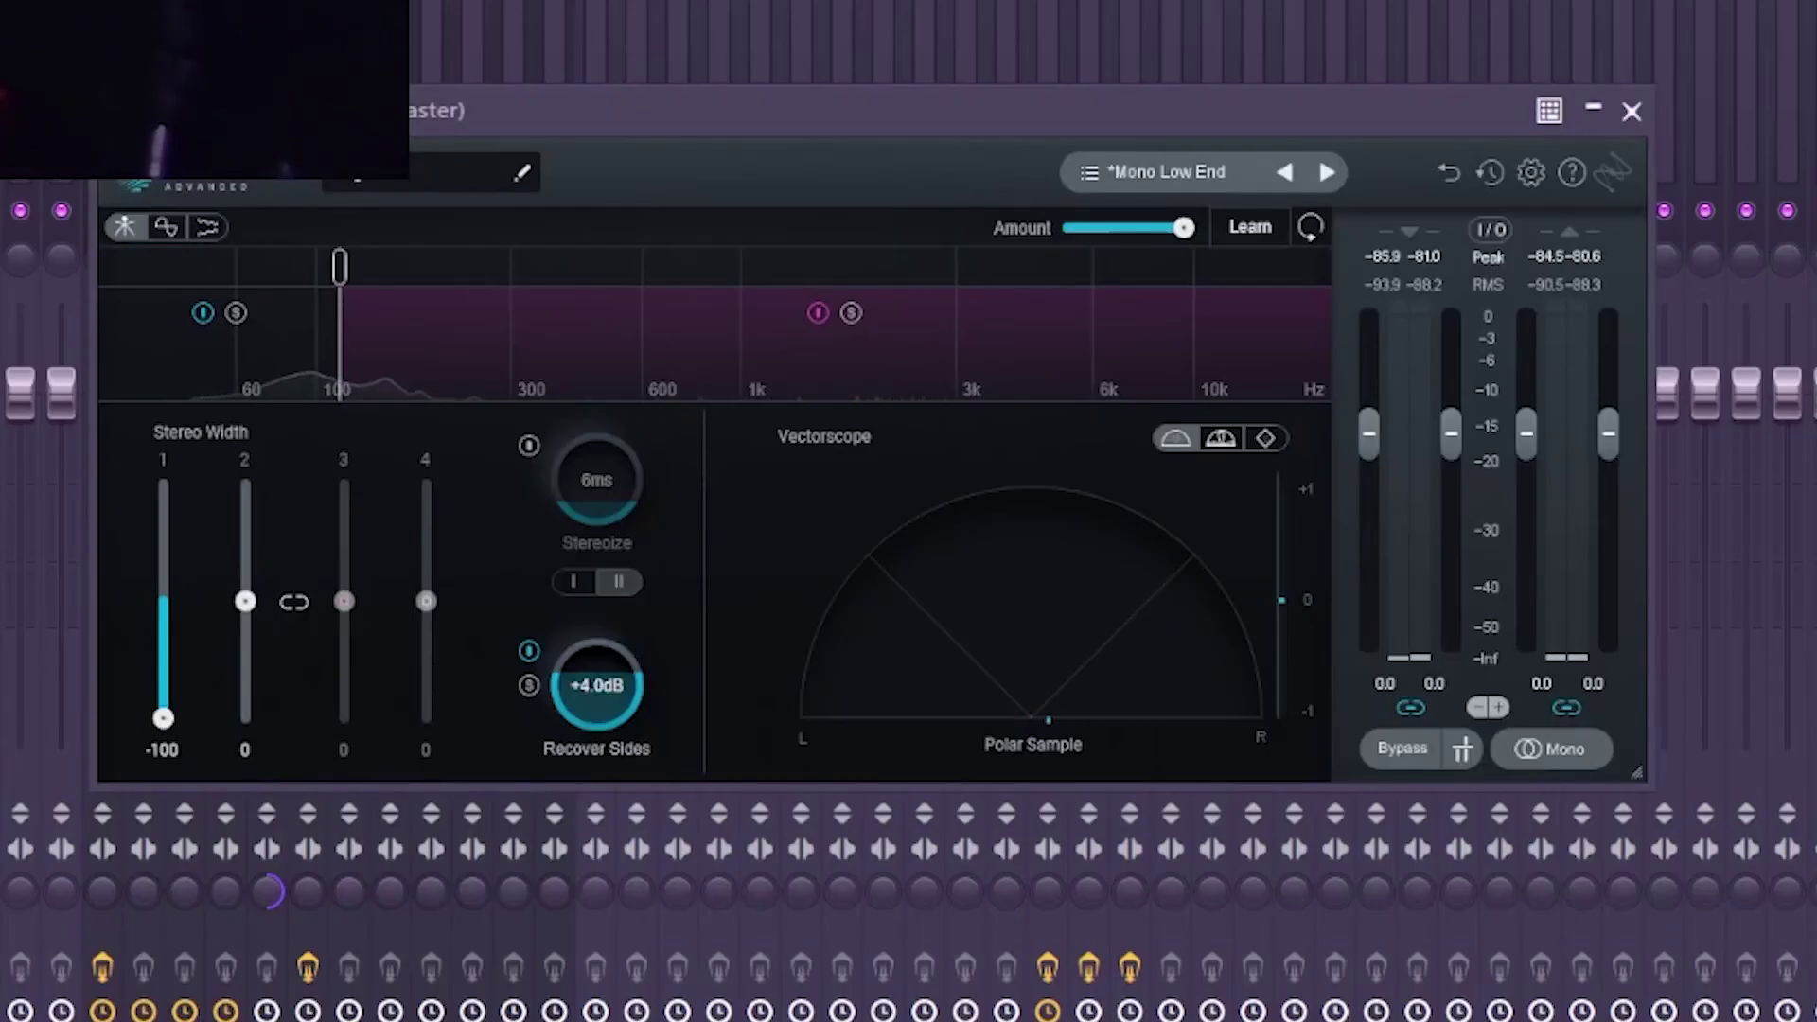
click(1631, 111)
click(1693, 333)
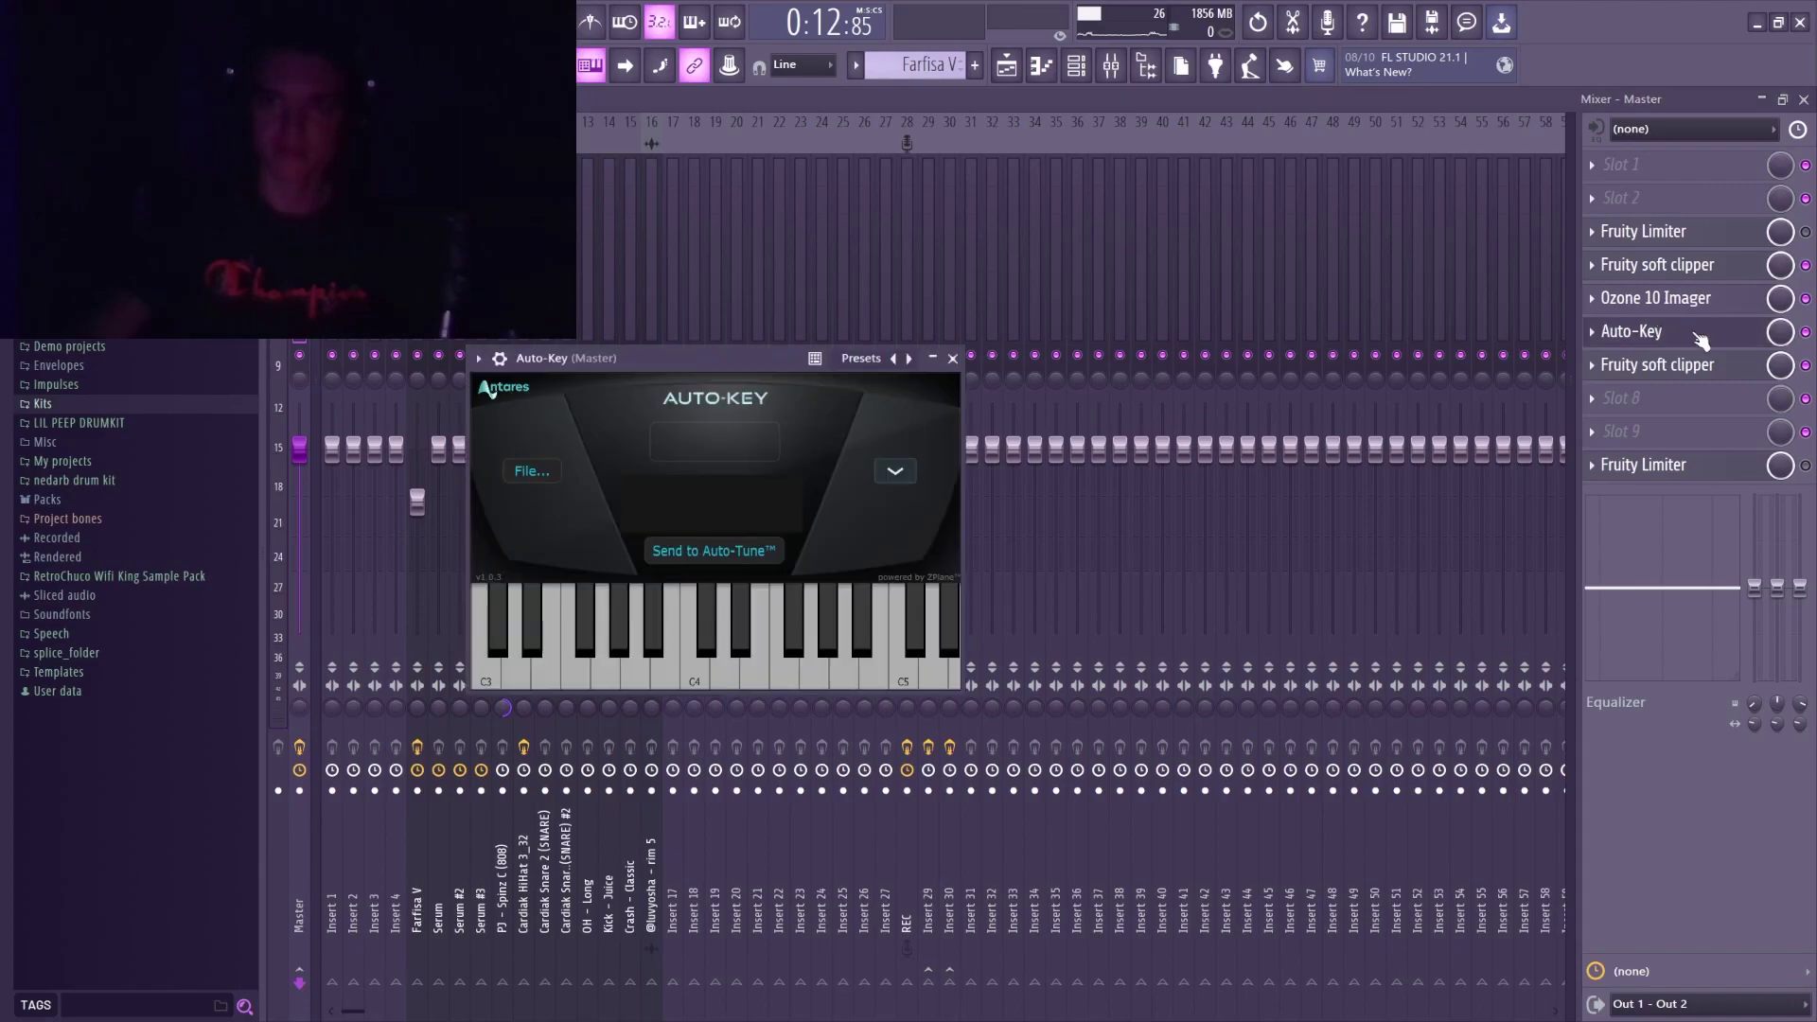
click(1698, 333)
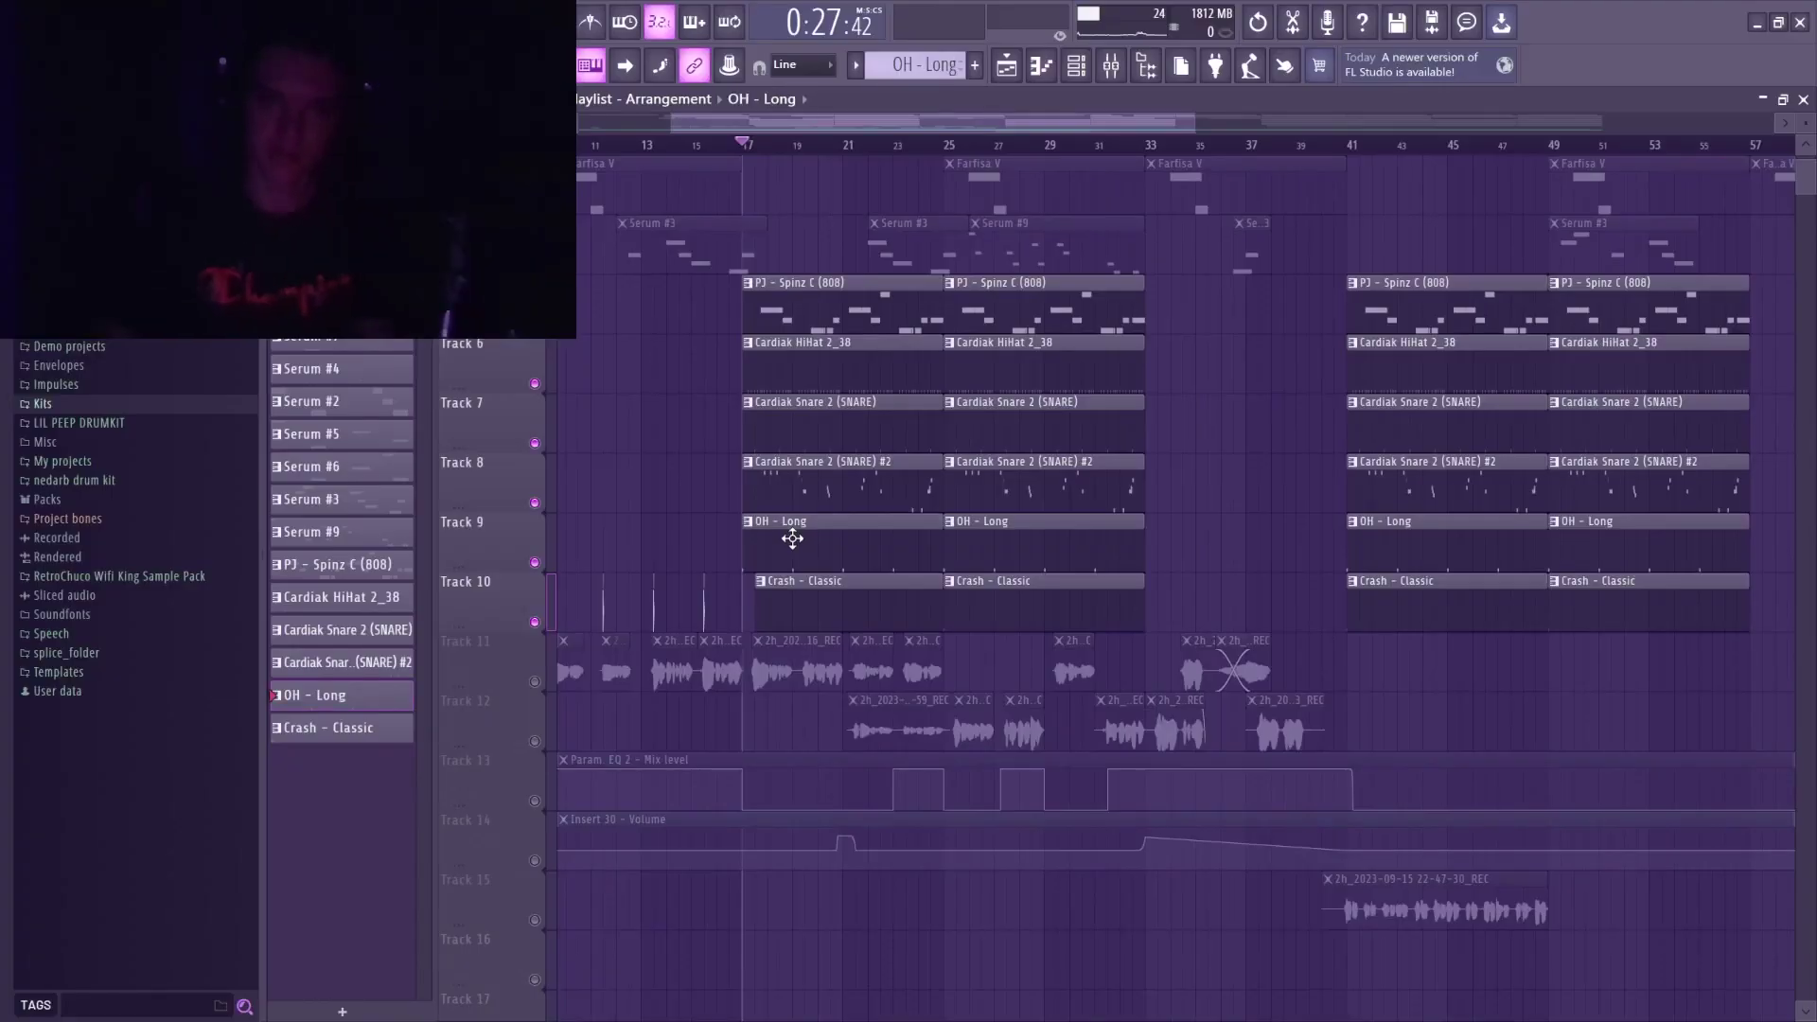
Examine the 808, hi-hat, snare, open-hat and crash clips on tracks 5 to 10 across the playlist during playback.
scroll(780, 280, down, 3)
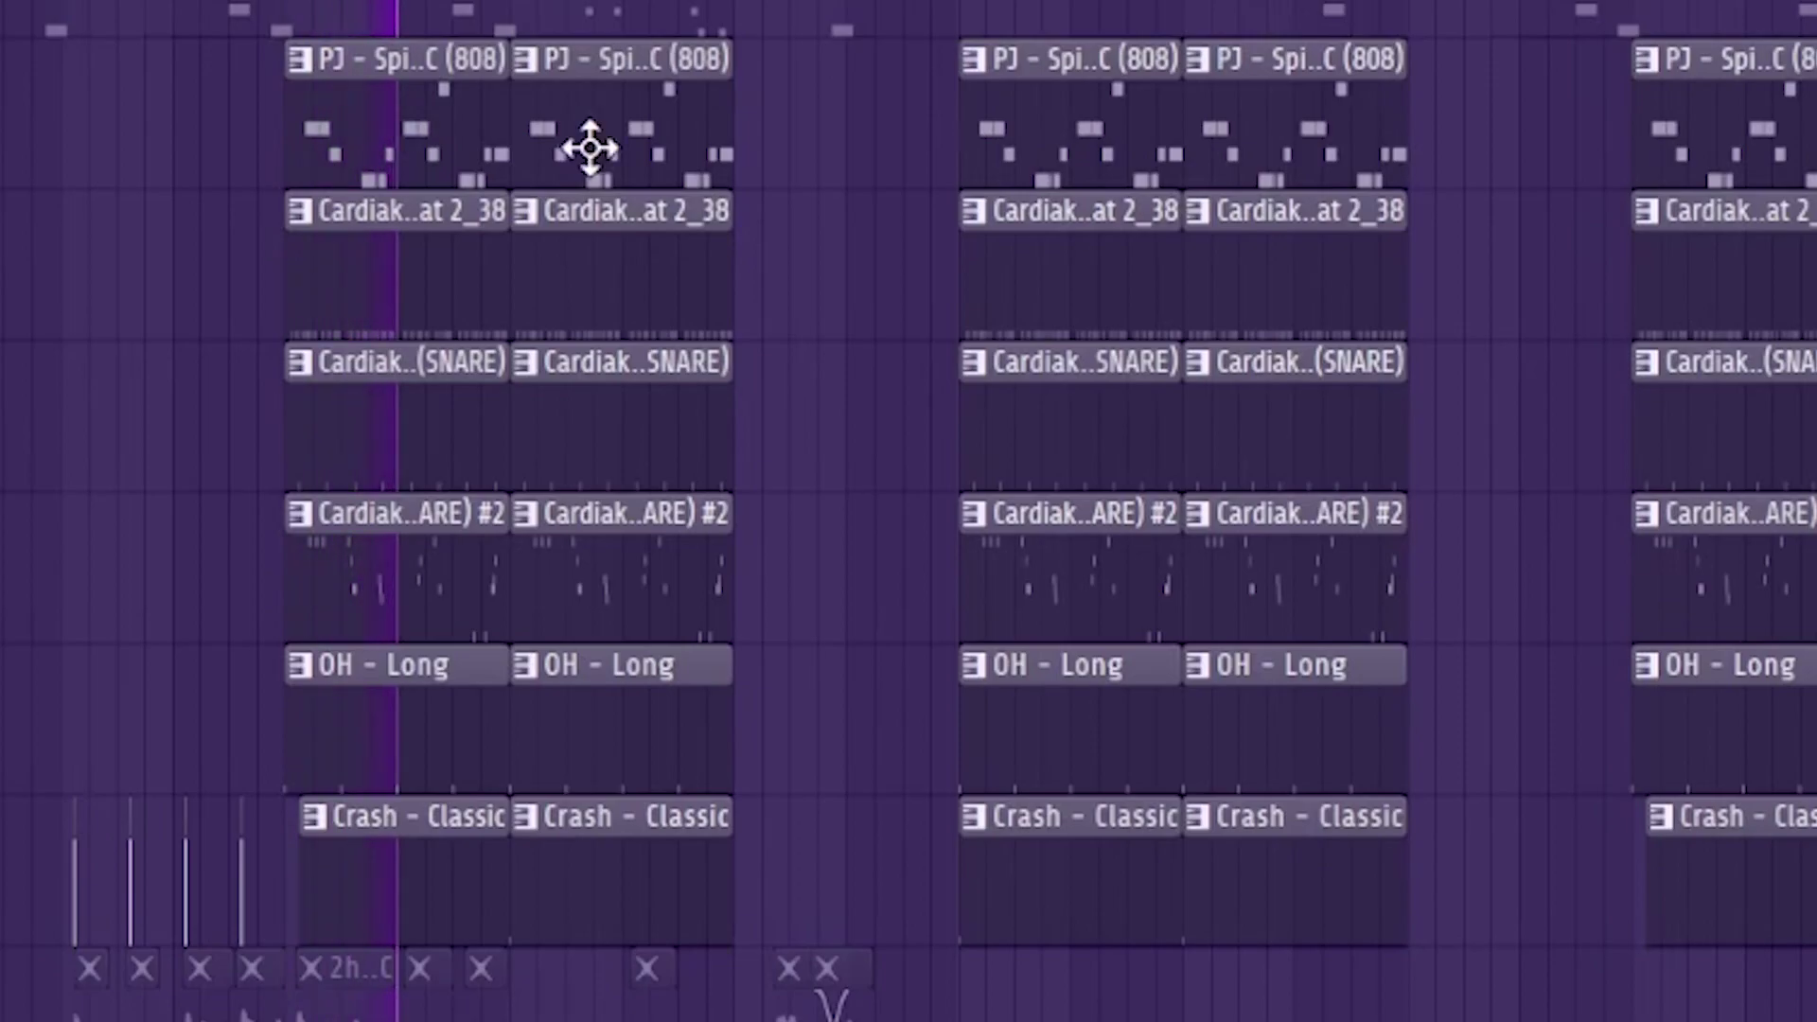
scroll(369, 9, up, 3)
scroll(369, 10, down, 3)
scroll(369, 9, up, 4)
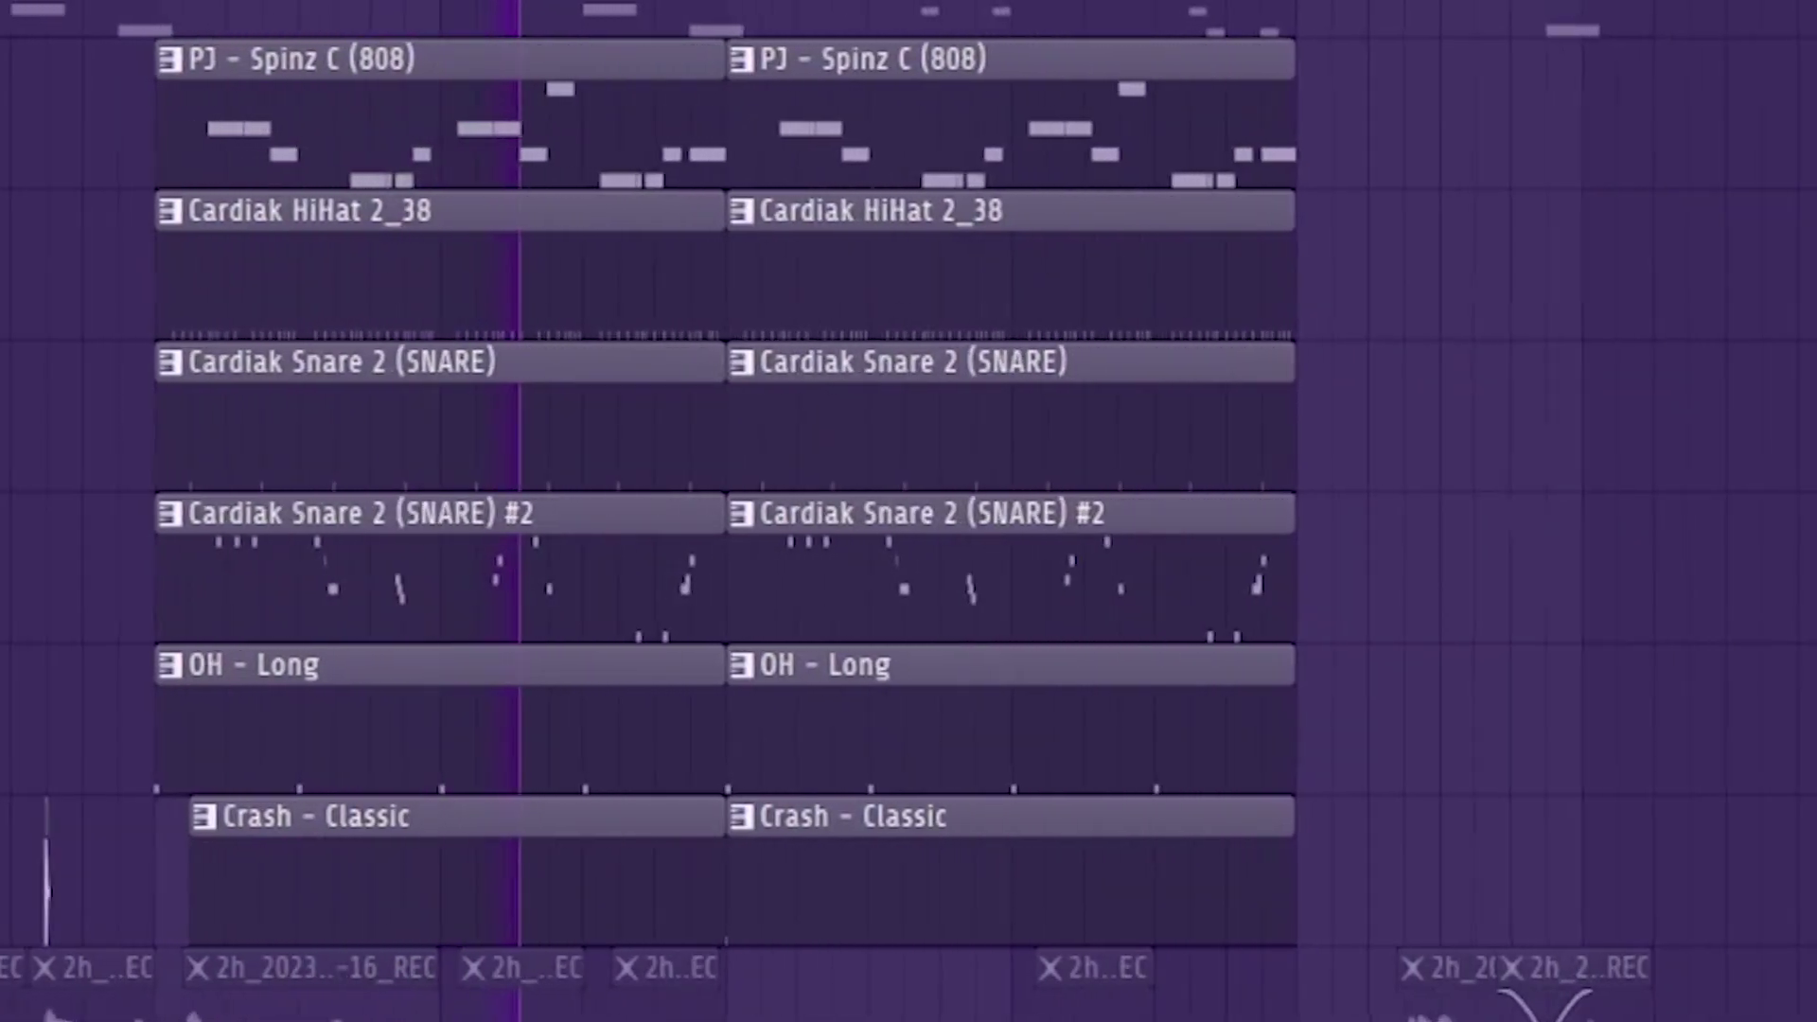
scroll(369, 9, down, 4)
scroll(331, 9, up, 4)
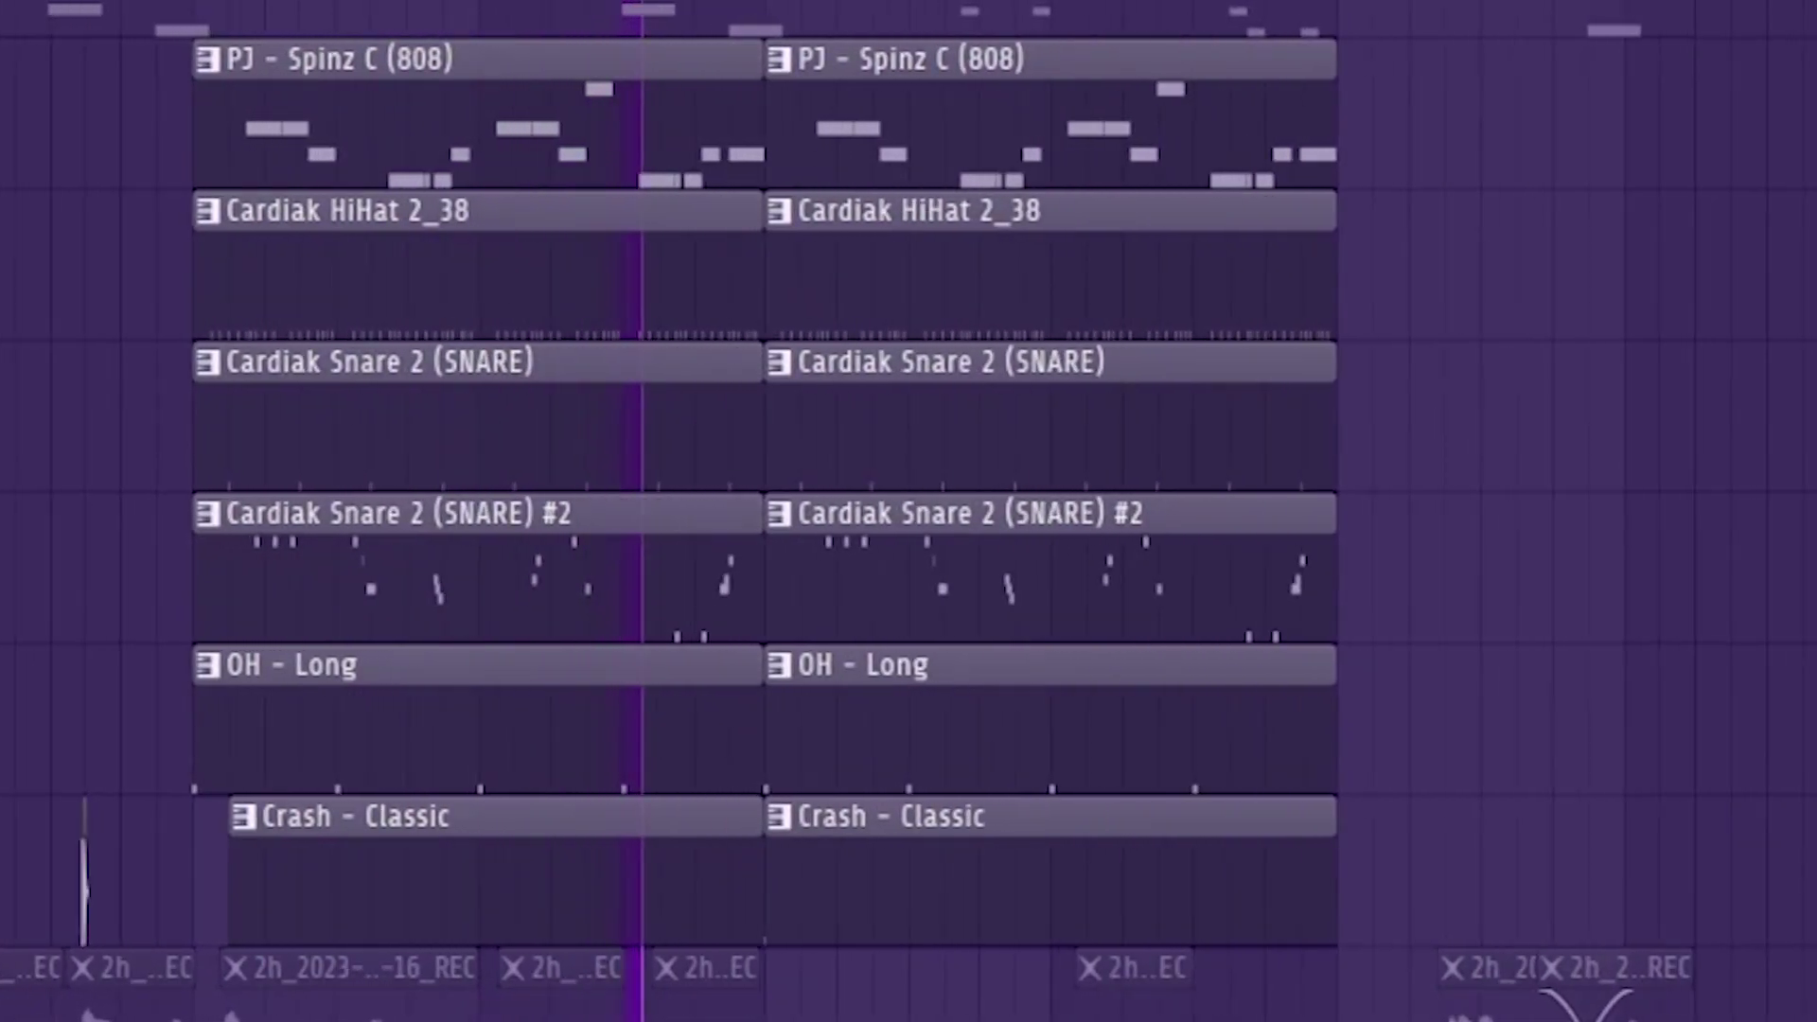
scroll(331, 9, down, 5)
scroll(331, 9, up, 4)
scroll(331, 10, down, 4)
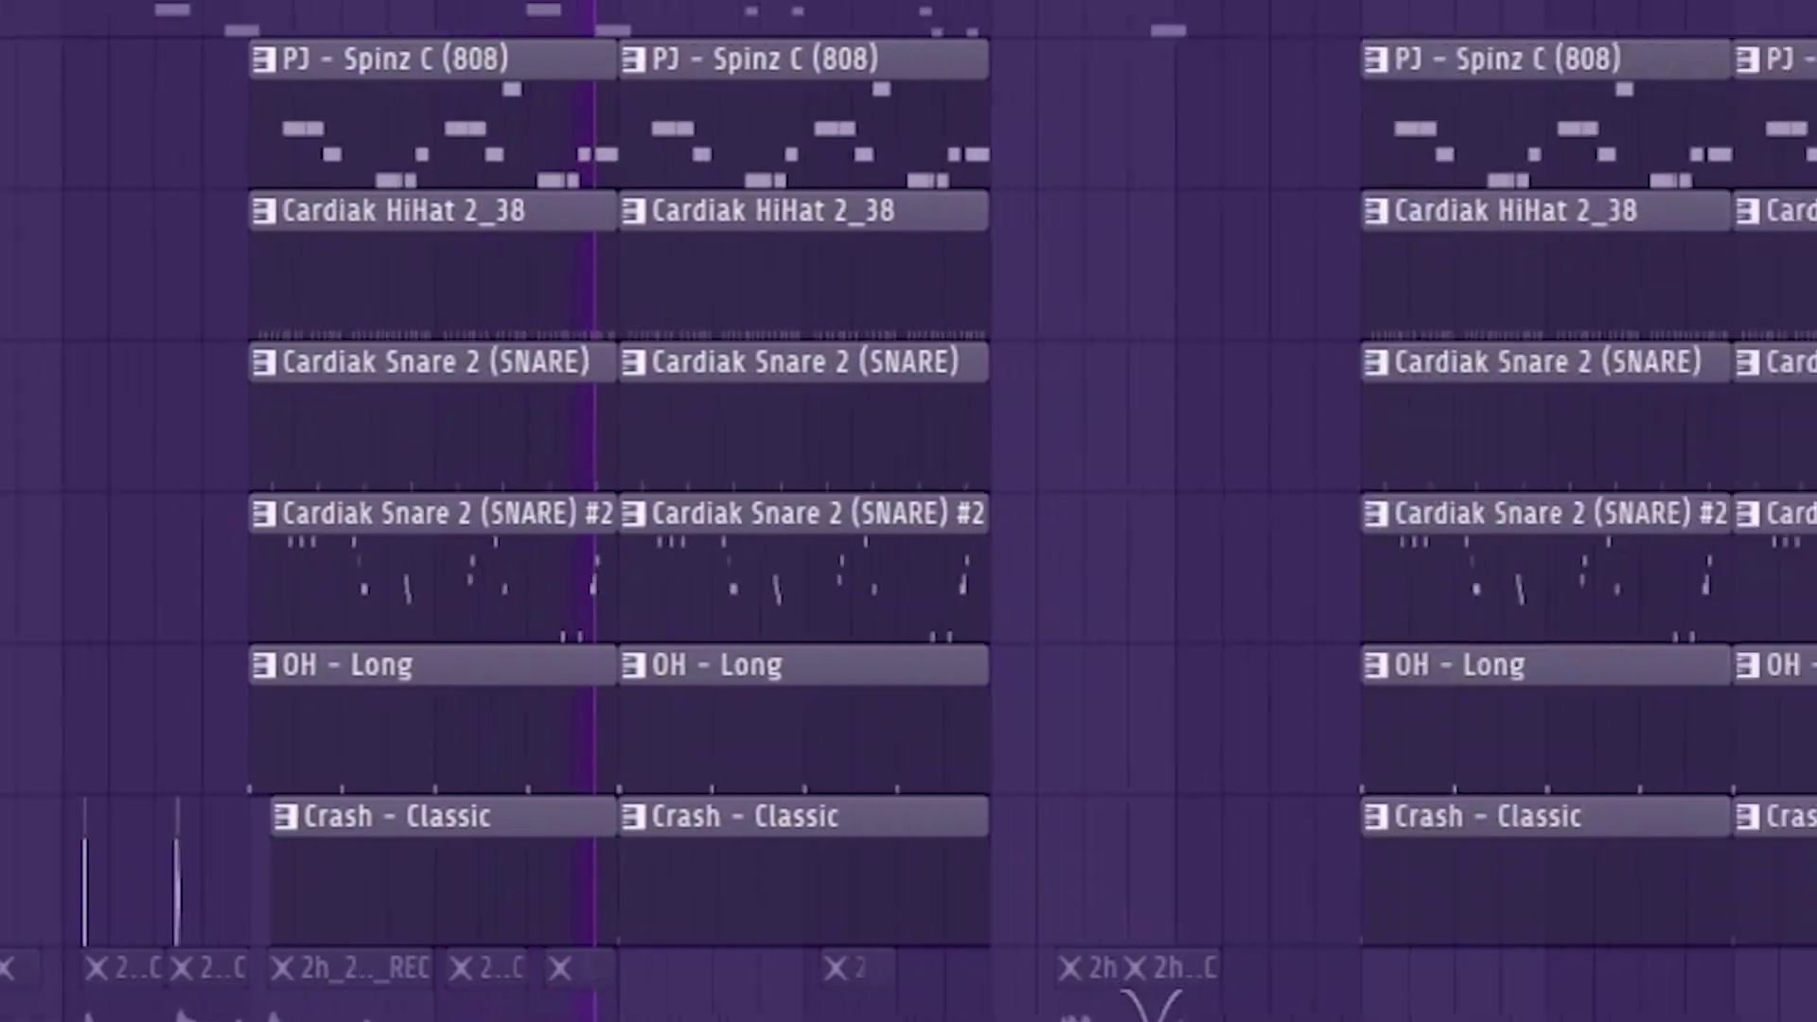
scroll(331, 9, up, 4)
scroll(331, 9, up, 4)
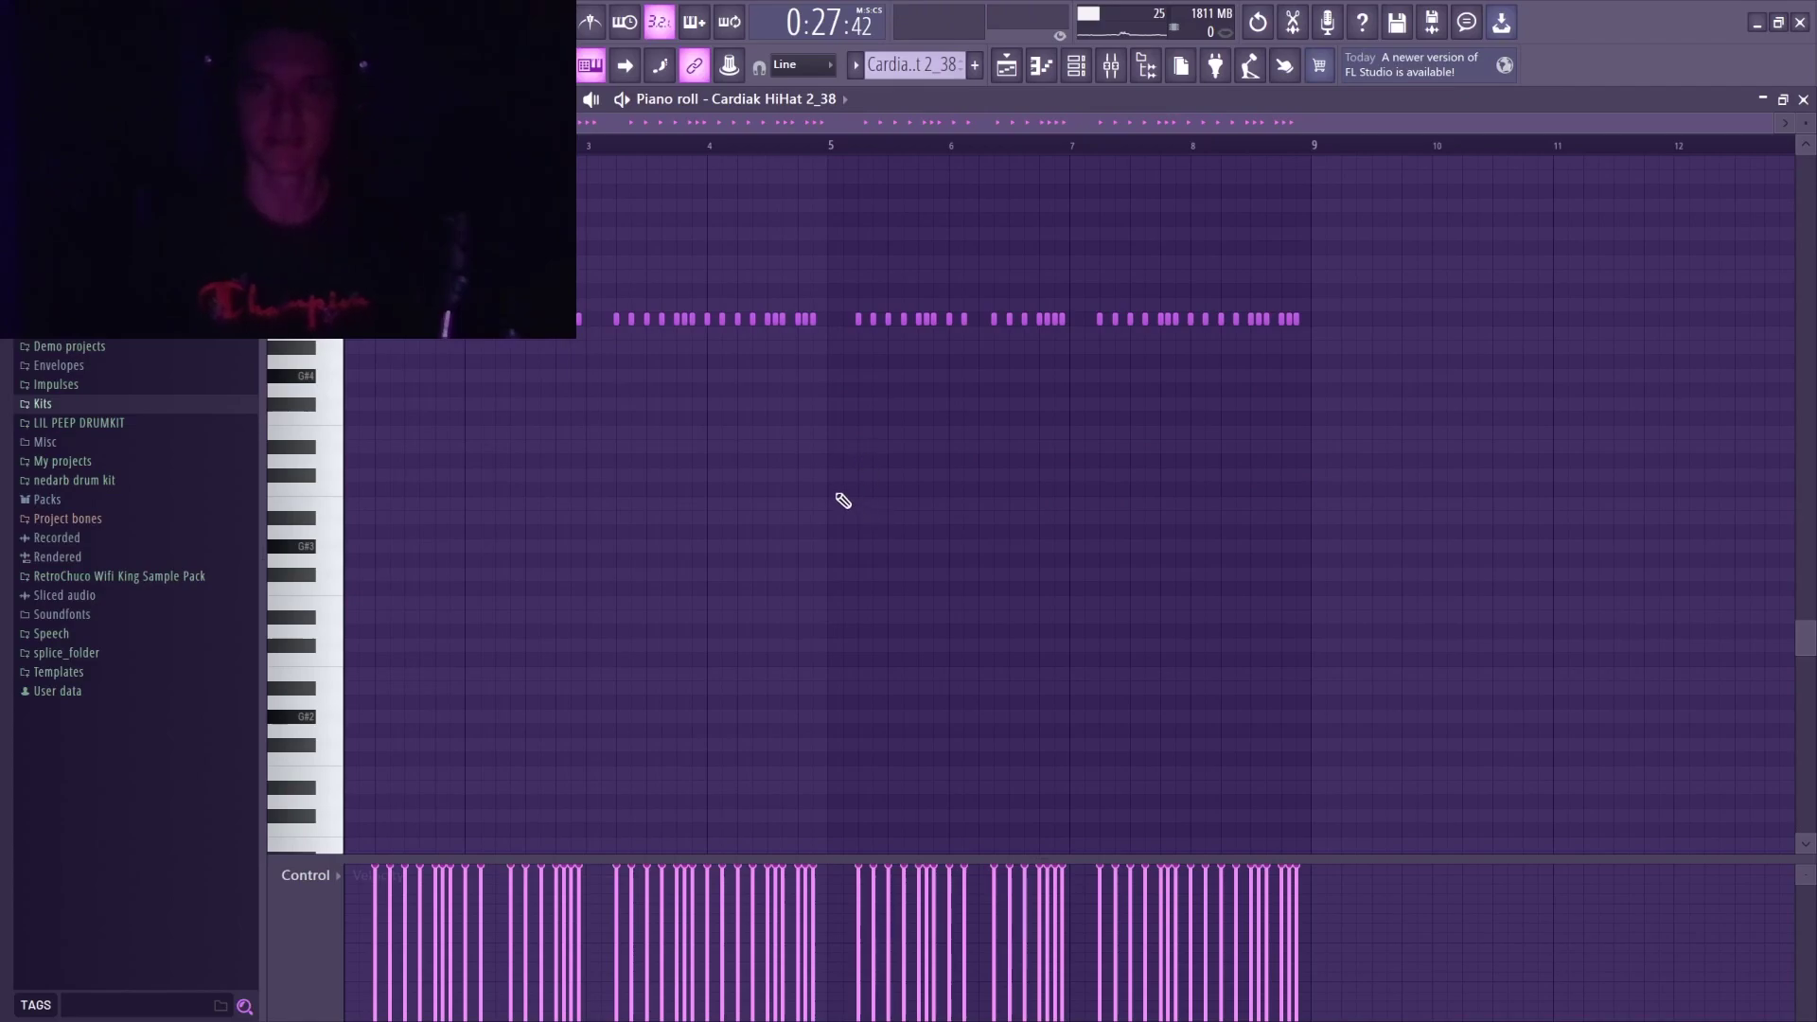
Play the hi-hat track in the playlist, examine the Cardiak HiHat 2_38 notes in the piano roll and return to the playlist.
key(F5)
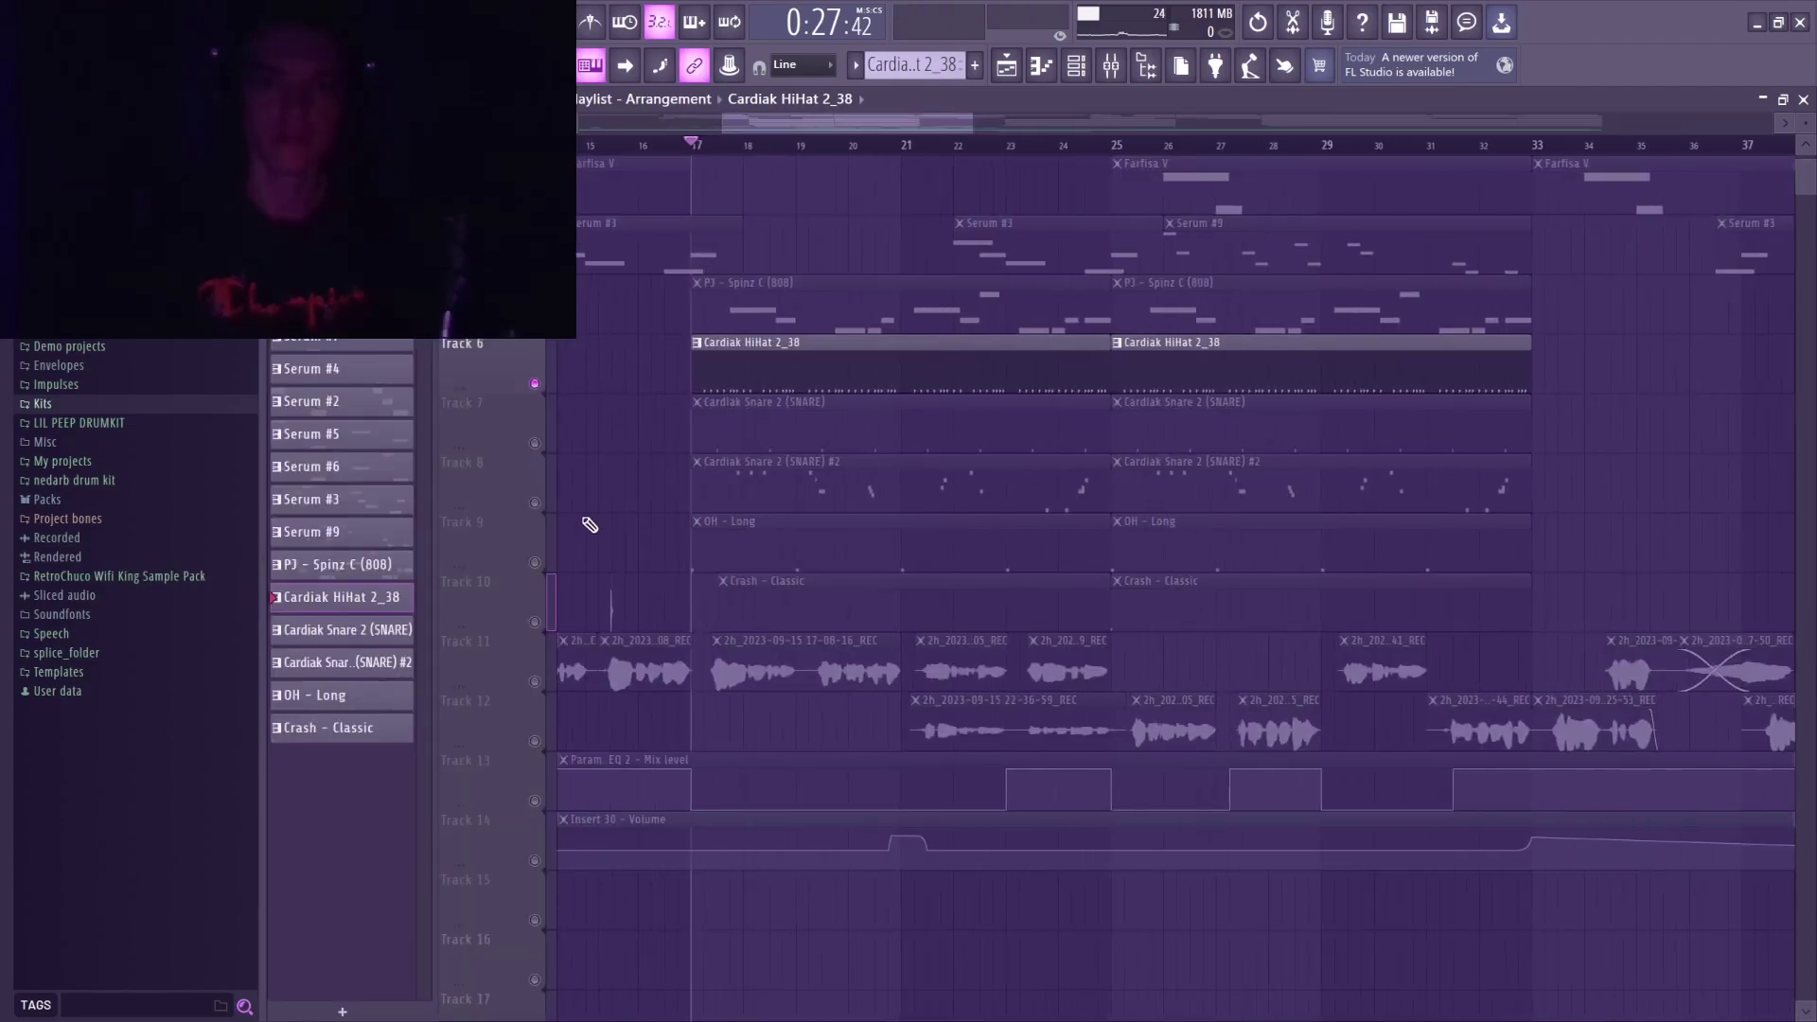
click(537, 563)
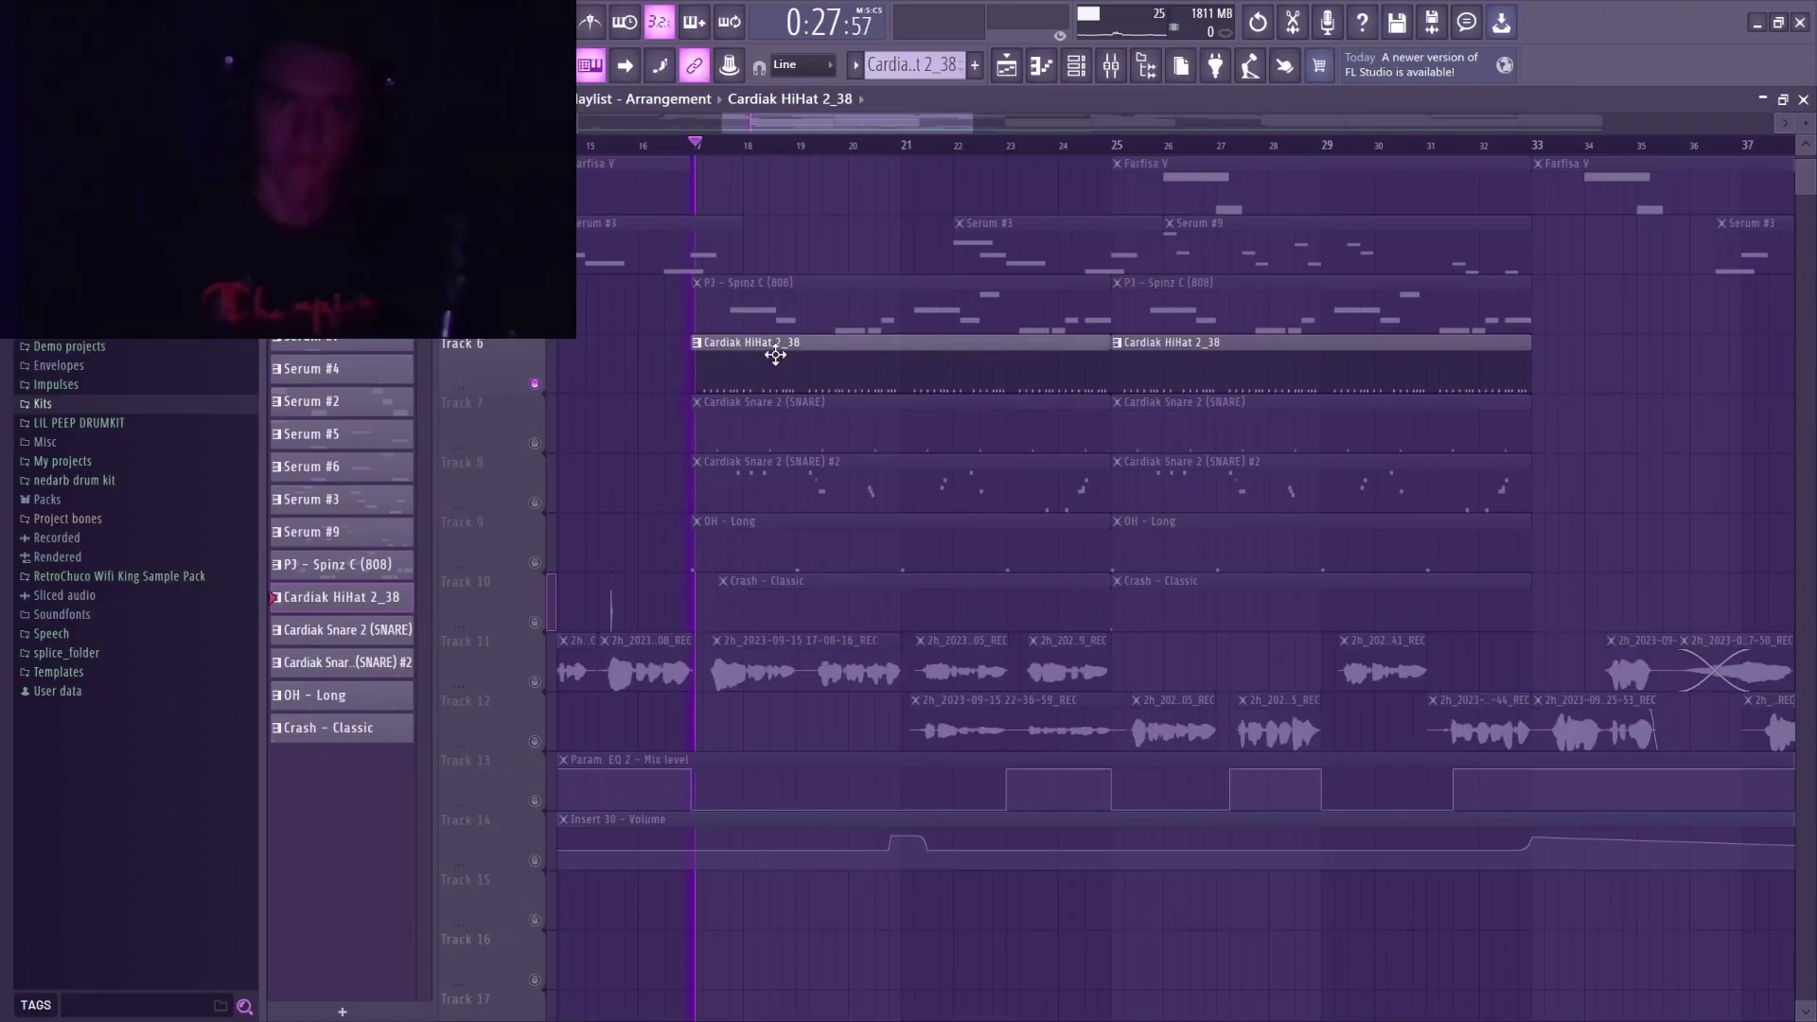
double_click(770, 344)
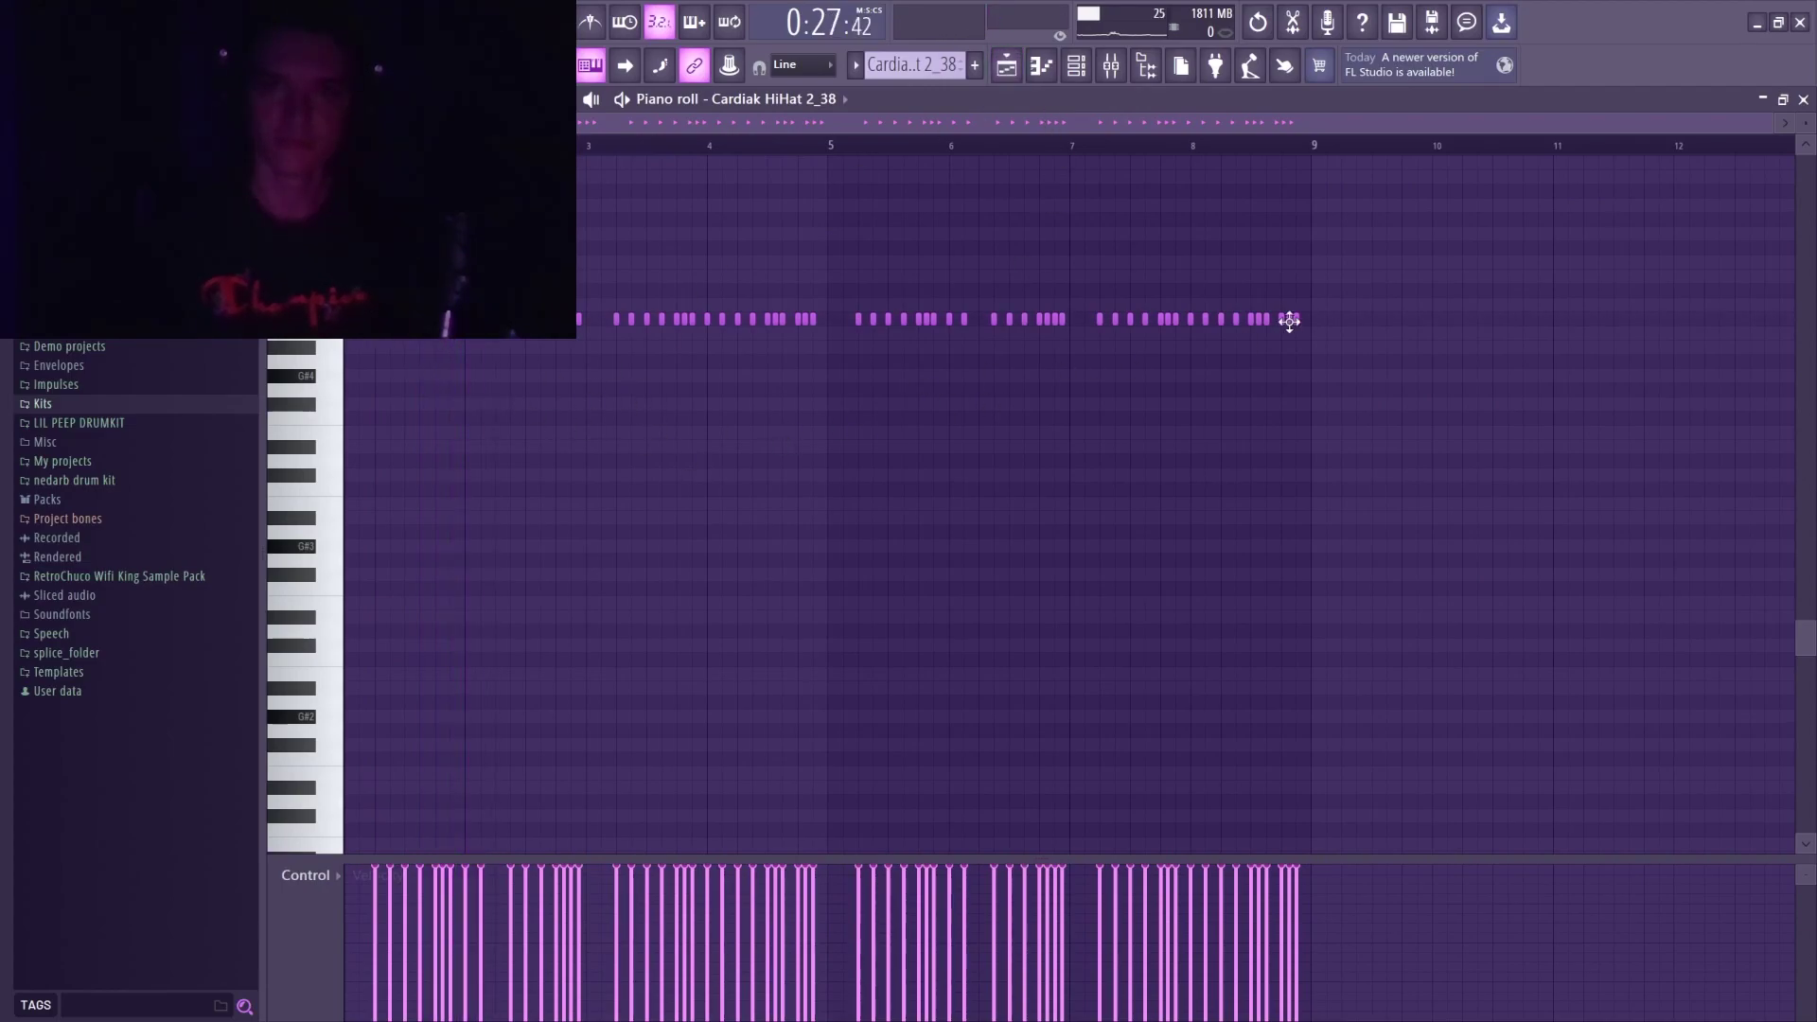
click(1006, 65)
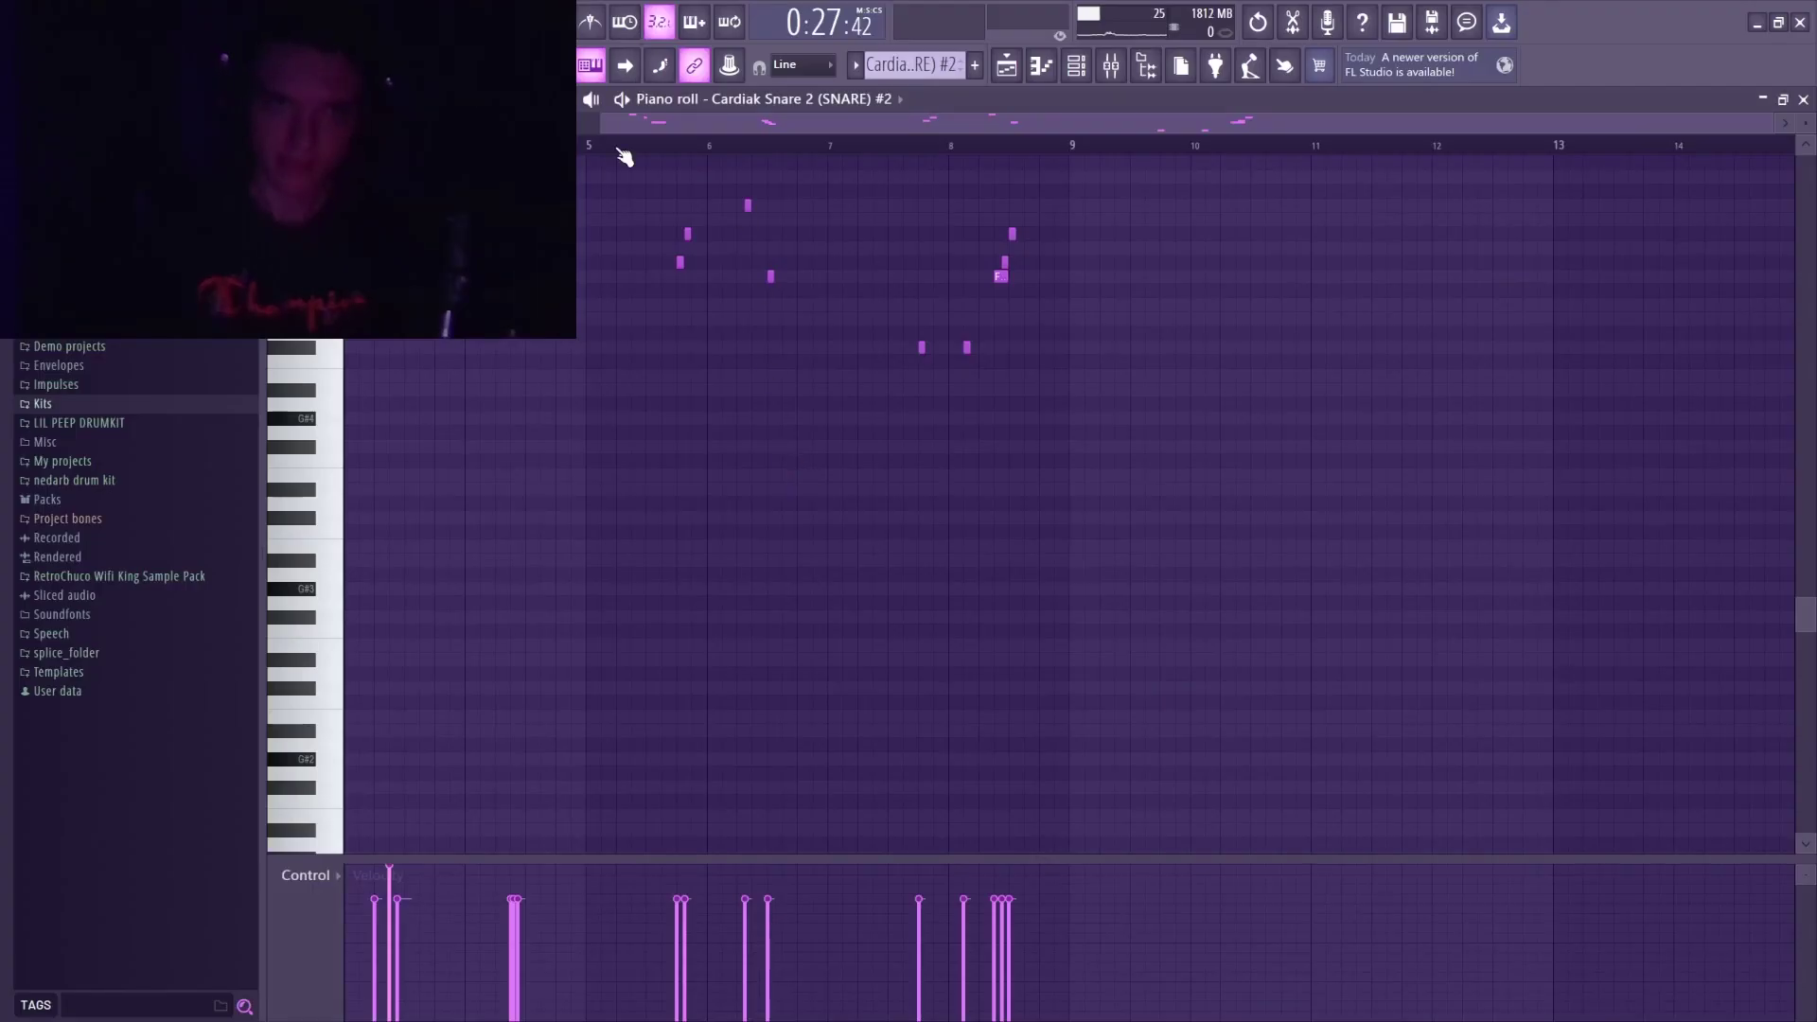
Examine the pitched Cardiak Snare 2 (SNARE) #2 notes in the piano roll, then return to the playlist.
scroll(617, 150, left, 3)
scroll(515, 382, up, 4)
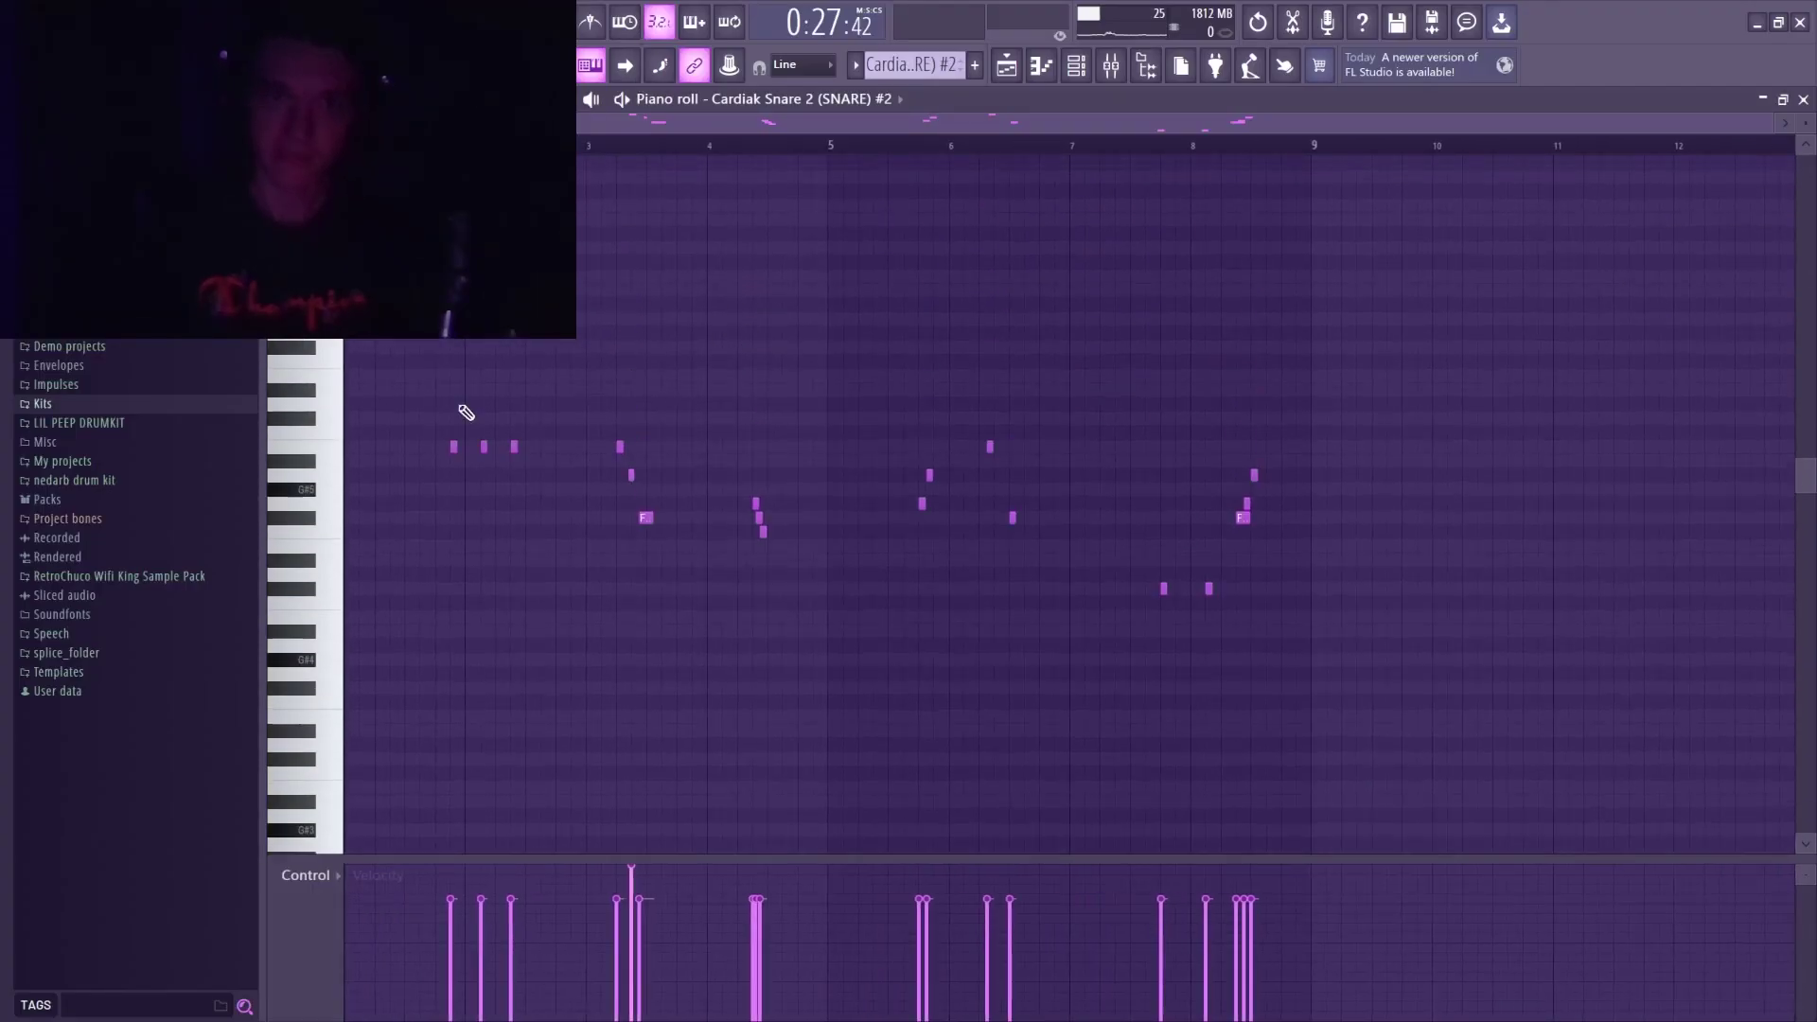
scroll(623, 522, down, 2)
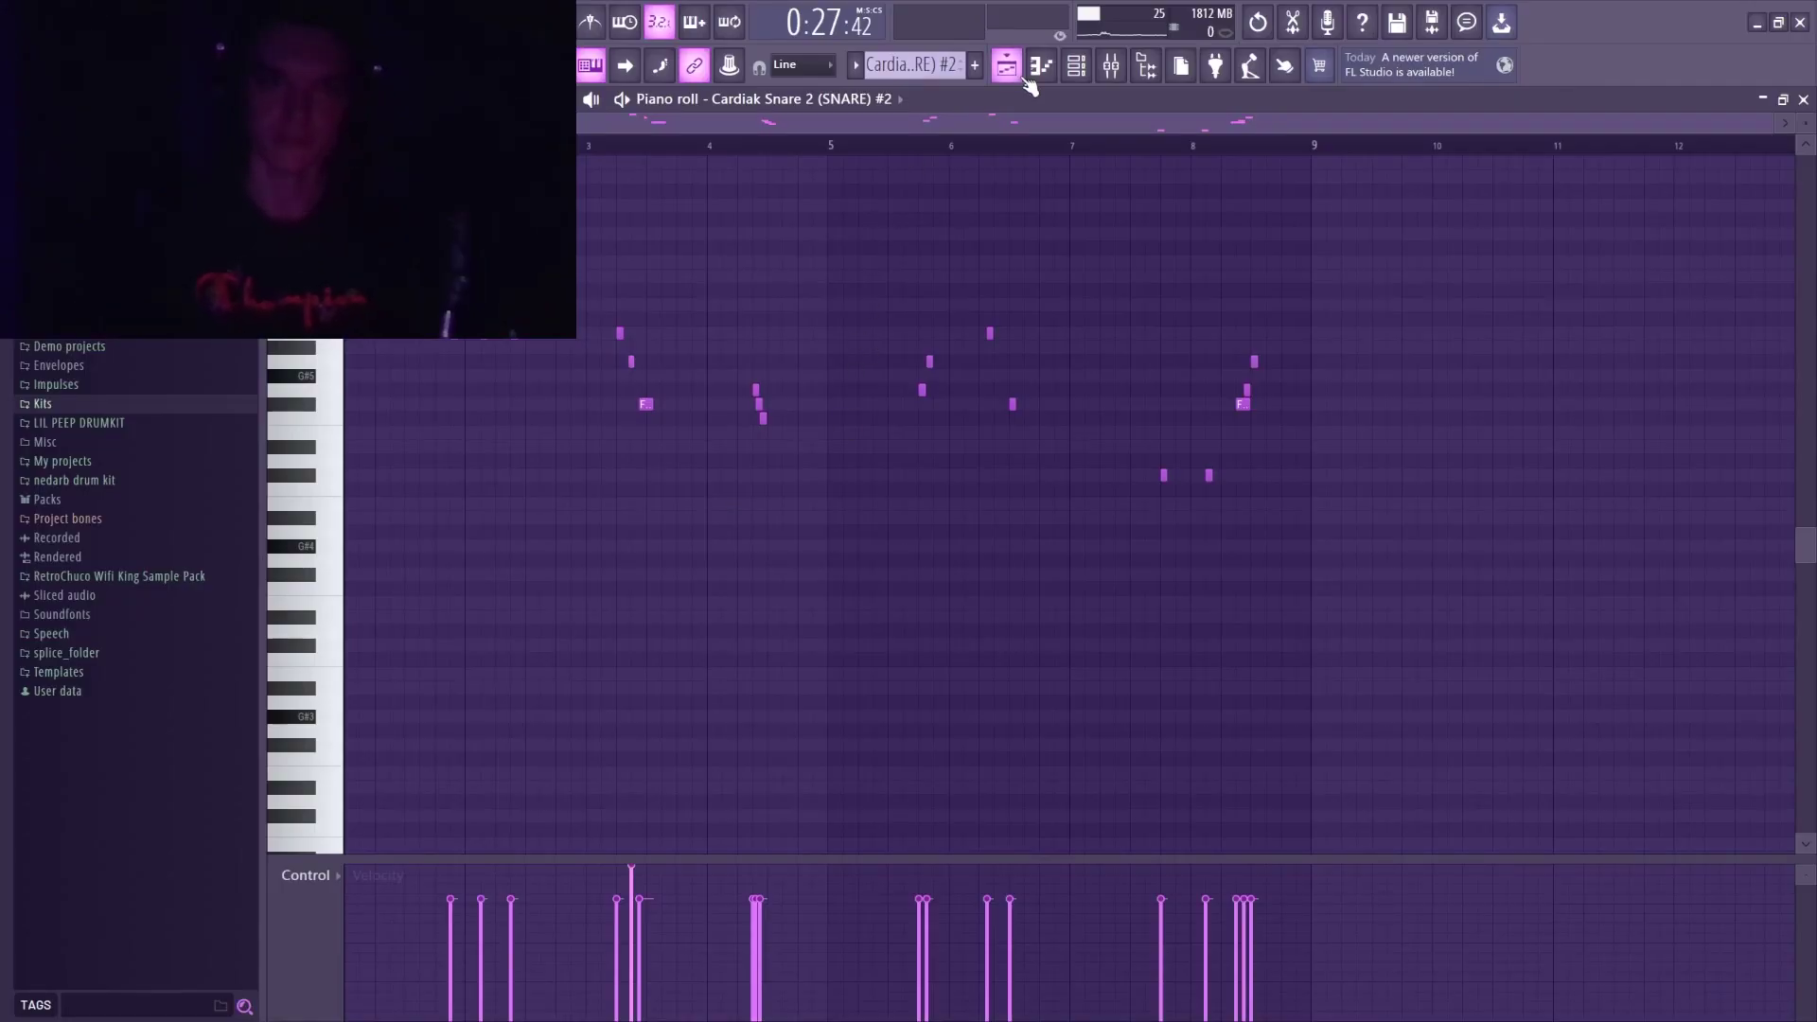
click(1007, 74)
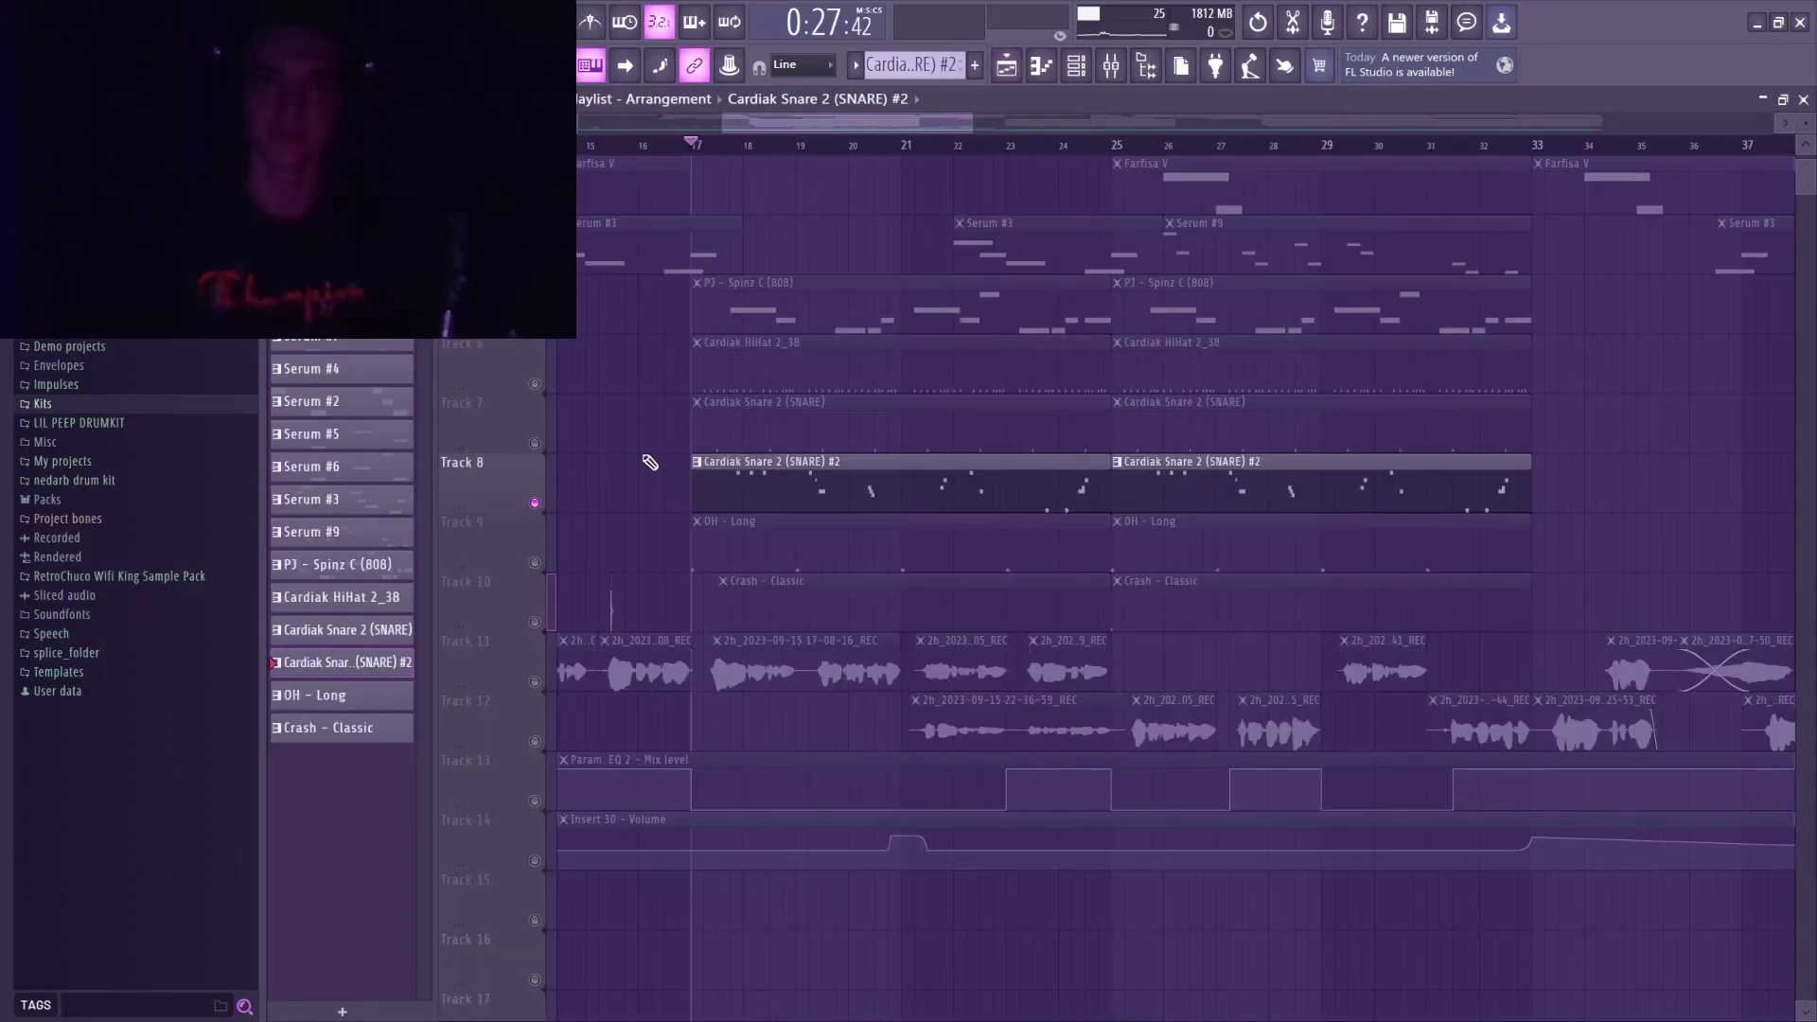
Unmute track 7, keep the OH - Long track muted, and play the two Cardiak Snare 2 layers together.
click(534, 562)
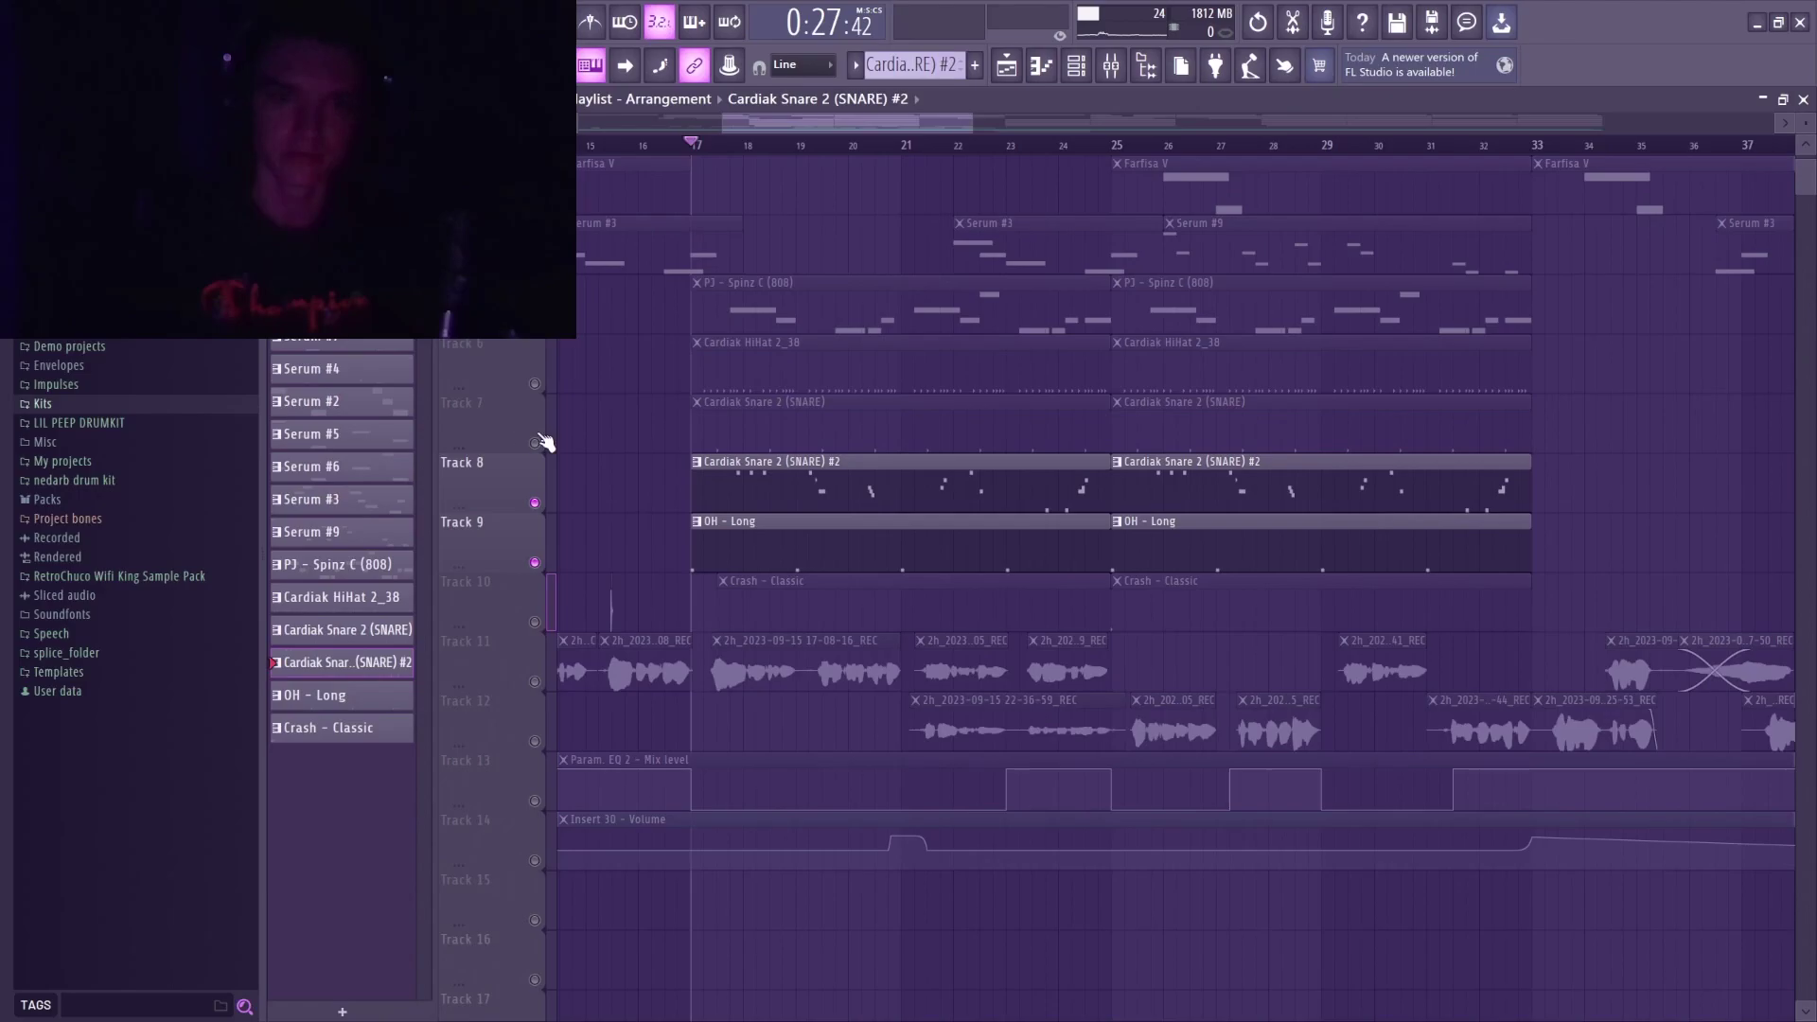
click(535, 443)
click(535, 562)
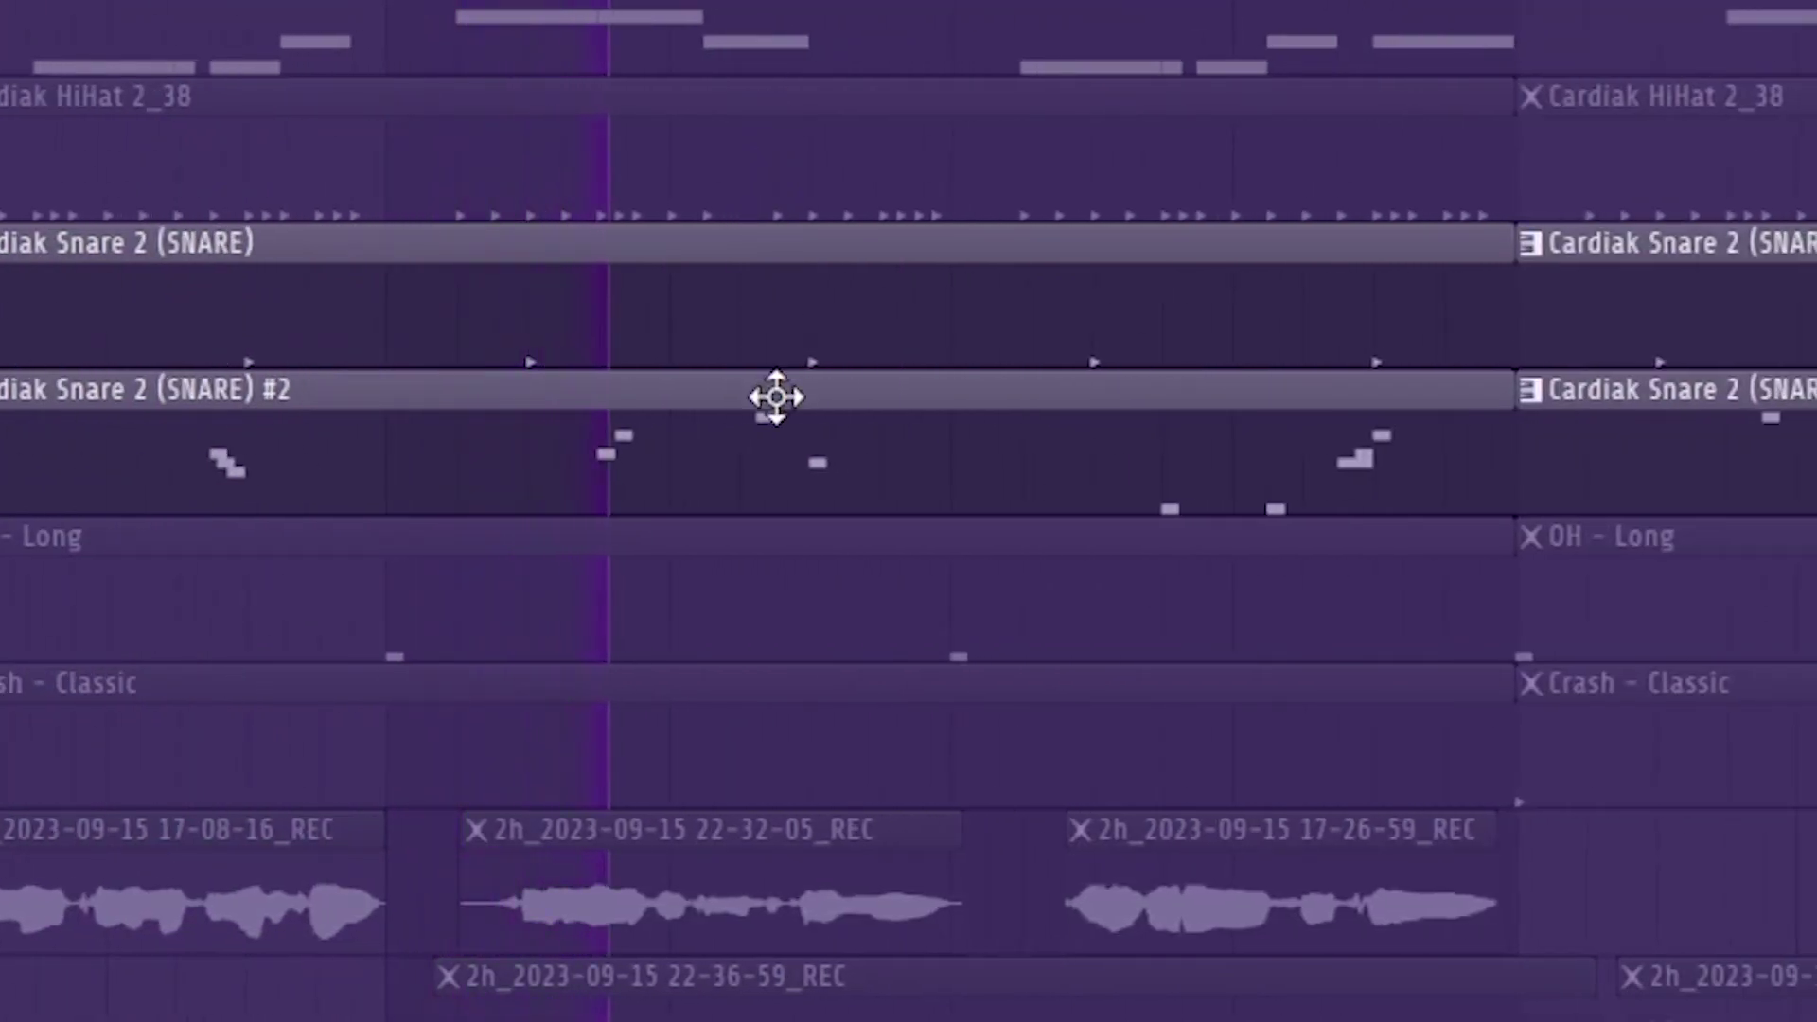
scroll(871, 379, down, 5)
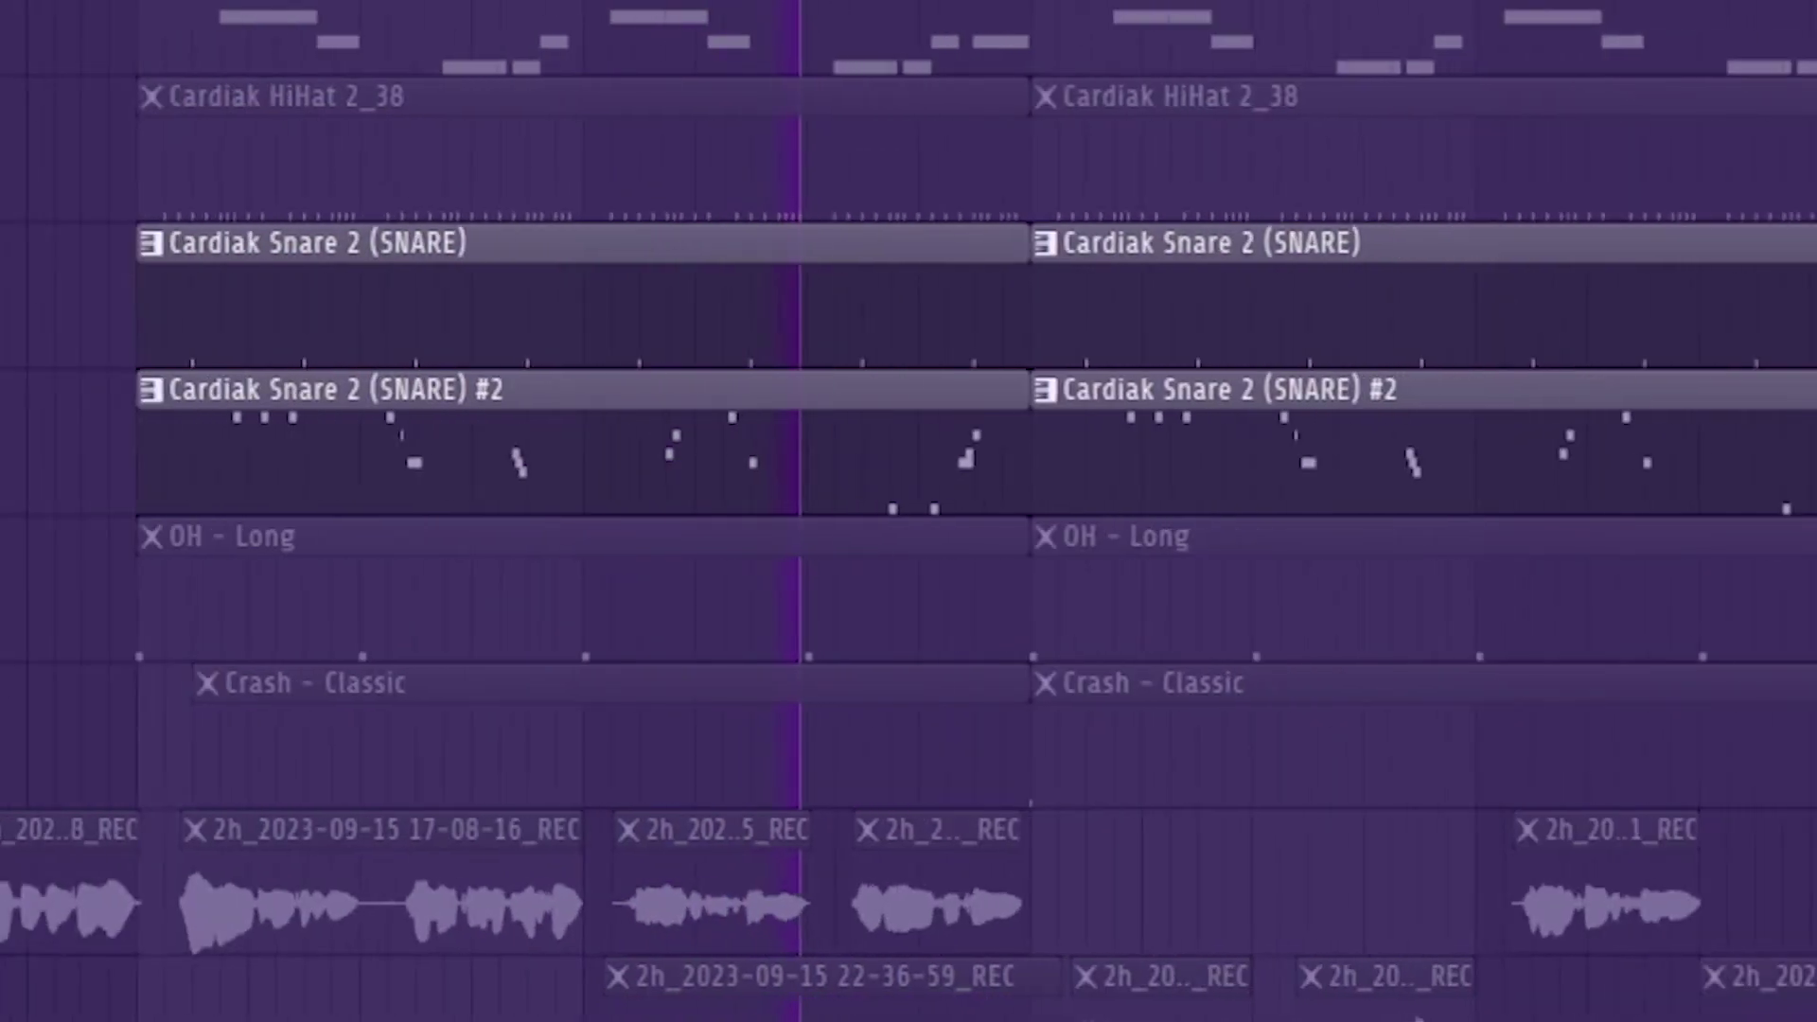
scroll(903, 303, down, 3)
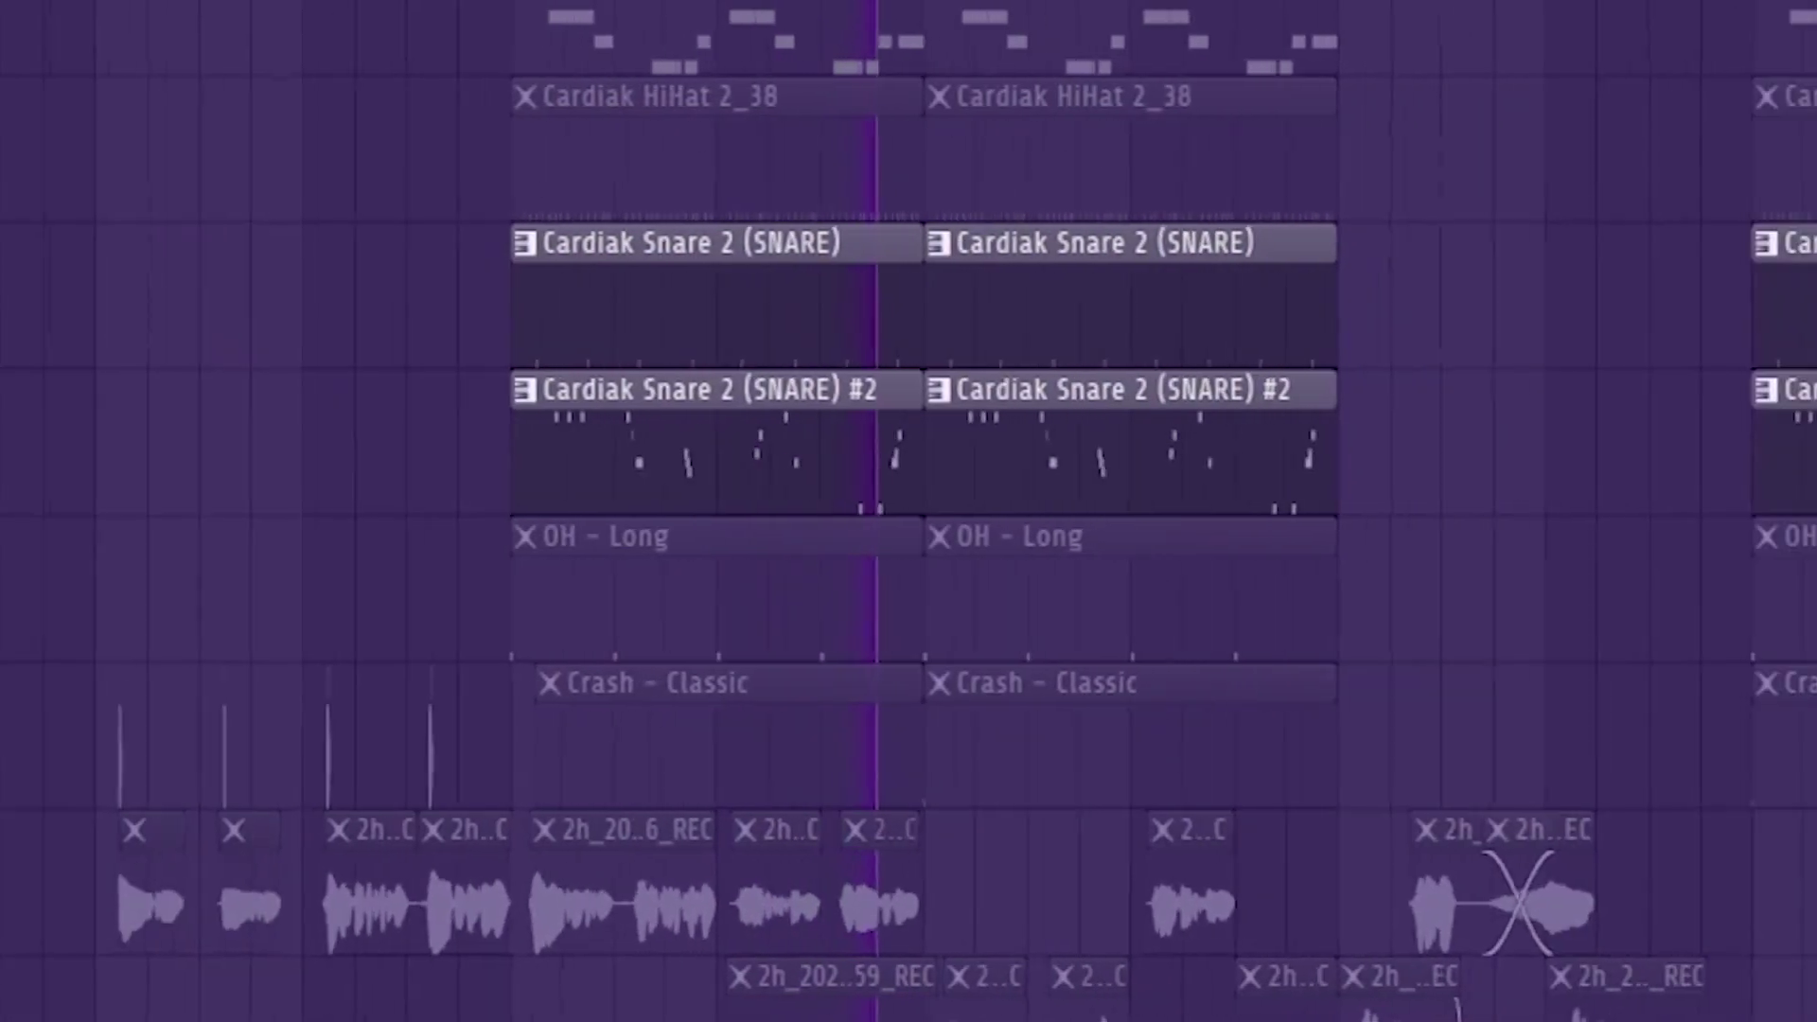
scroll(904, 303, up, 1)
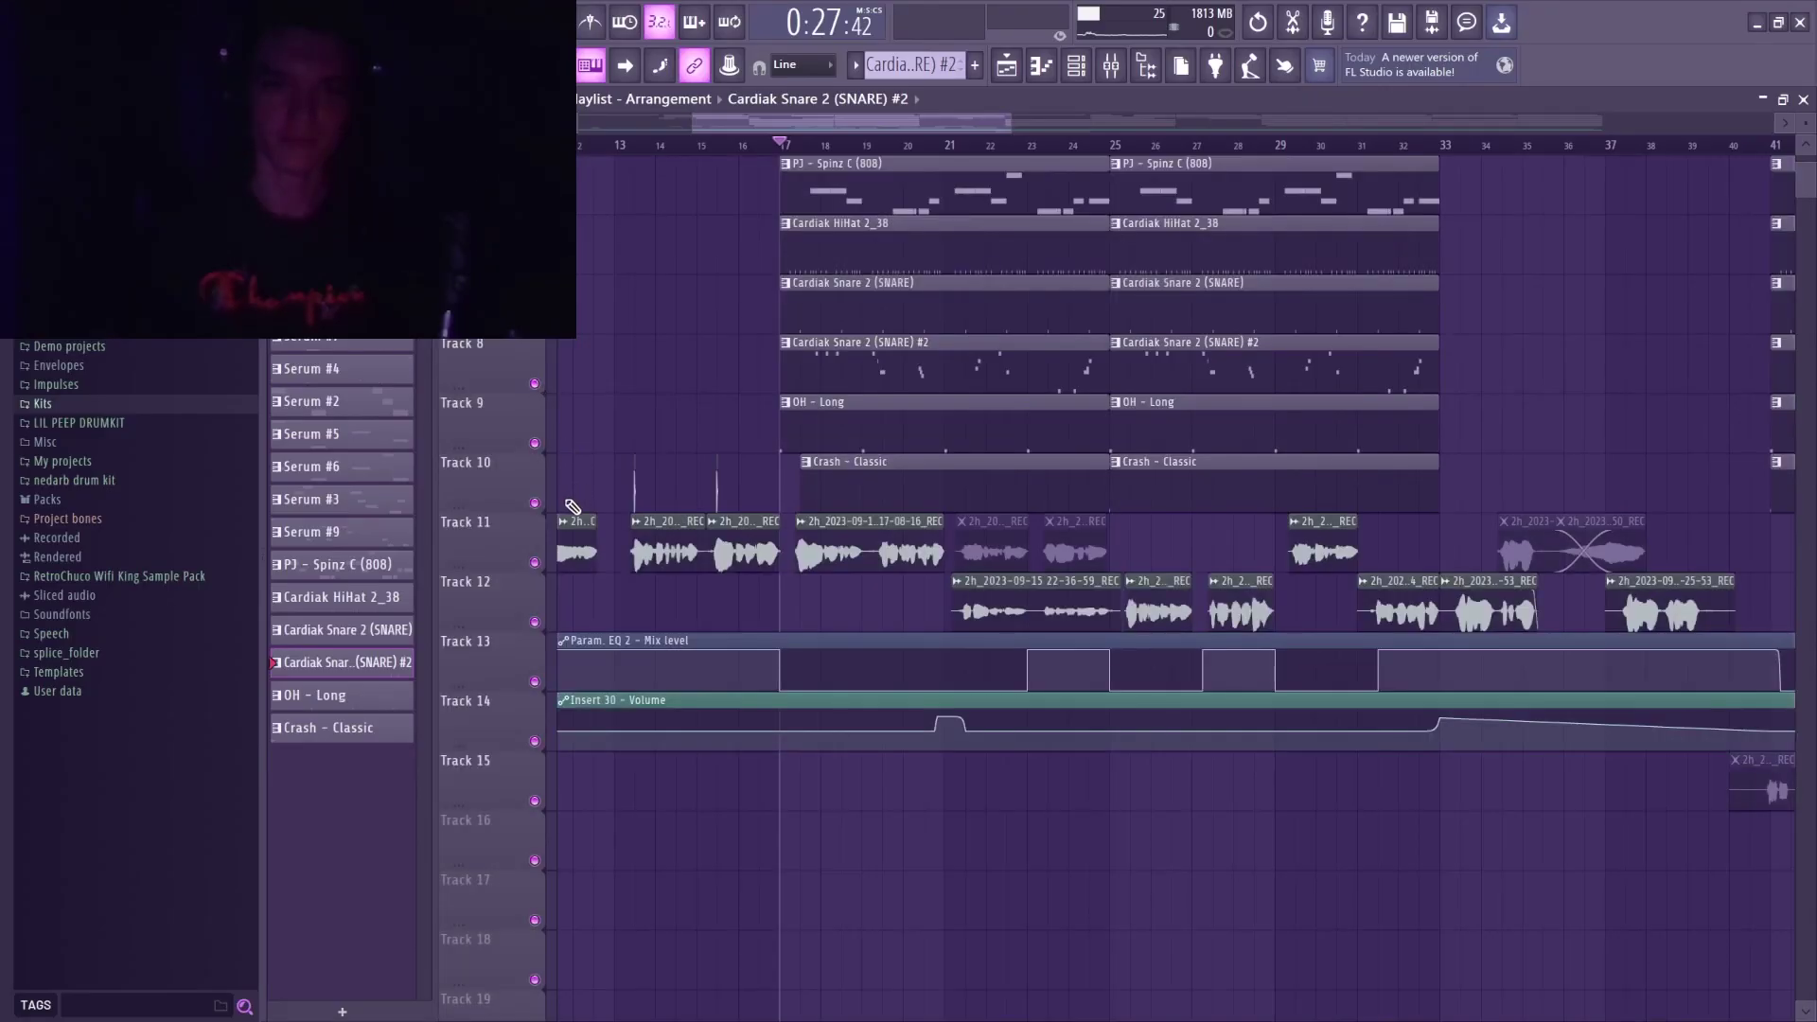
Mute the vocal recordings on tracks 11 and 12 and look over the full beat arrangement during playback.
click(537, 563)
click(536, 623)
scroll(773, 490, up, 4)
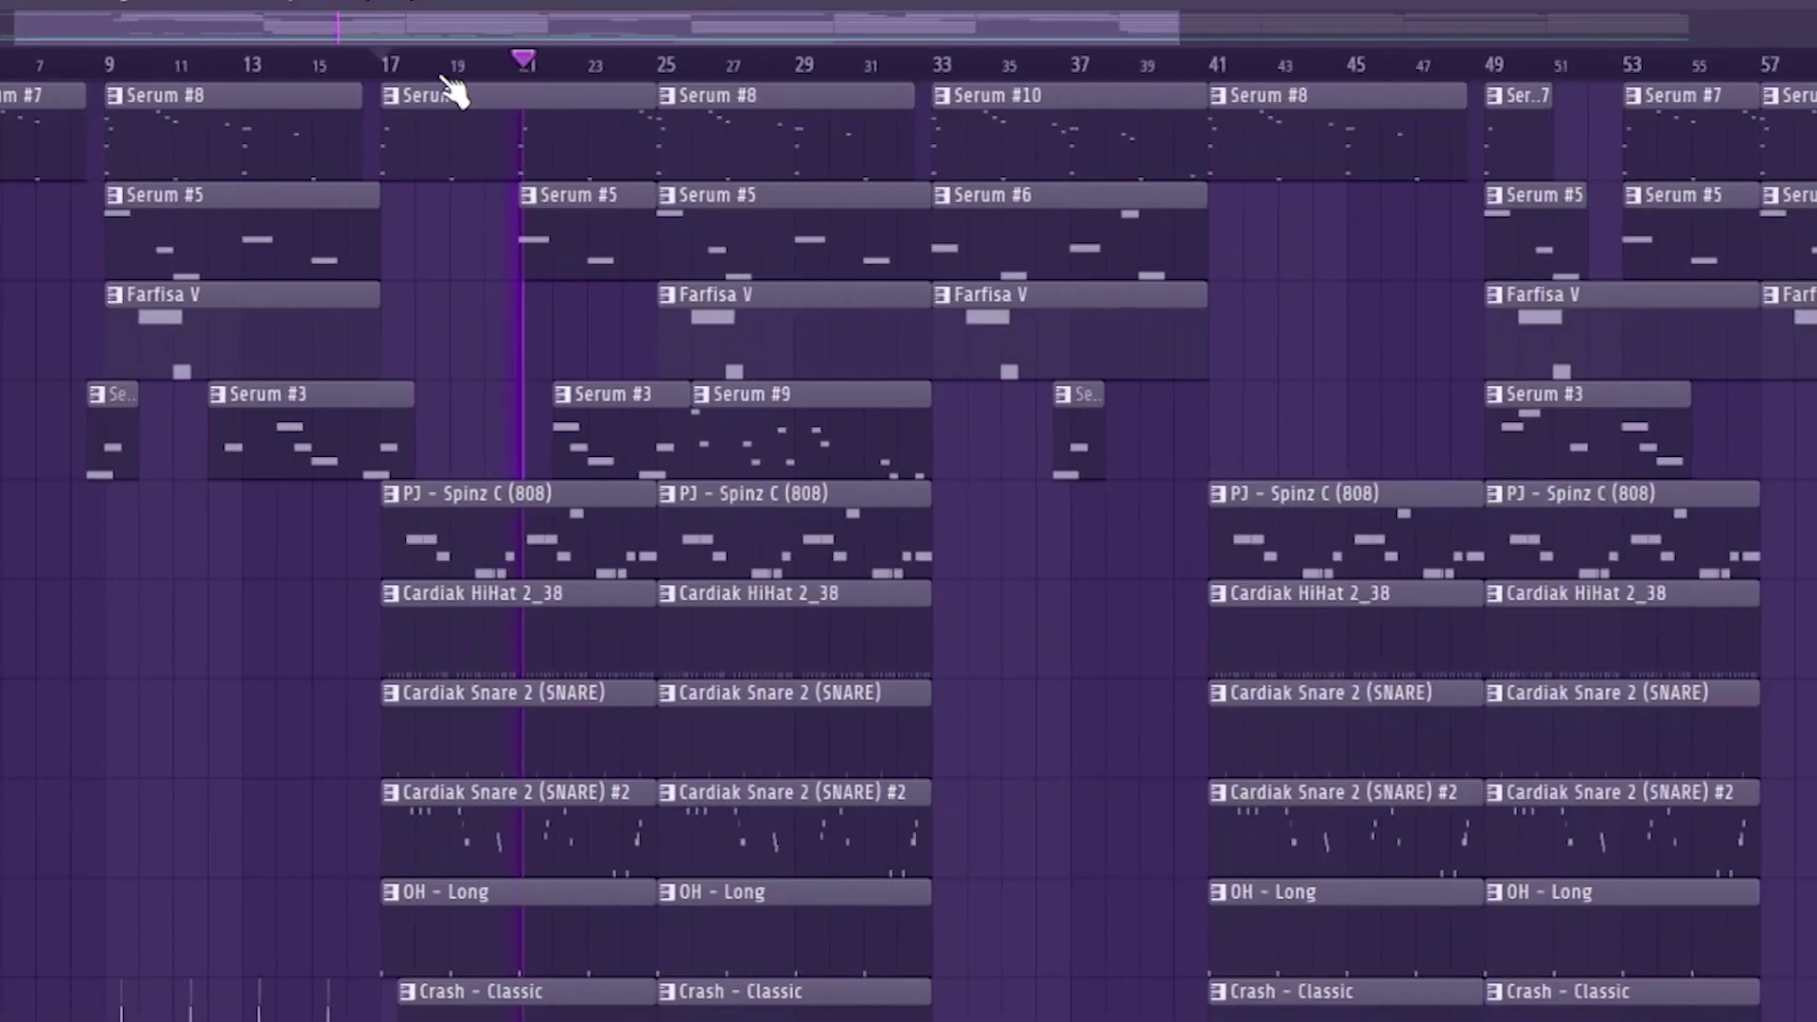
scroll(454, 89, down, 5)
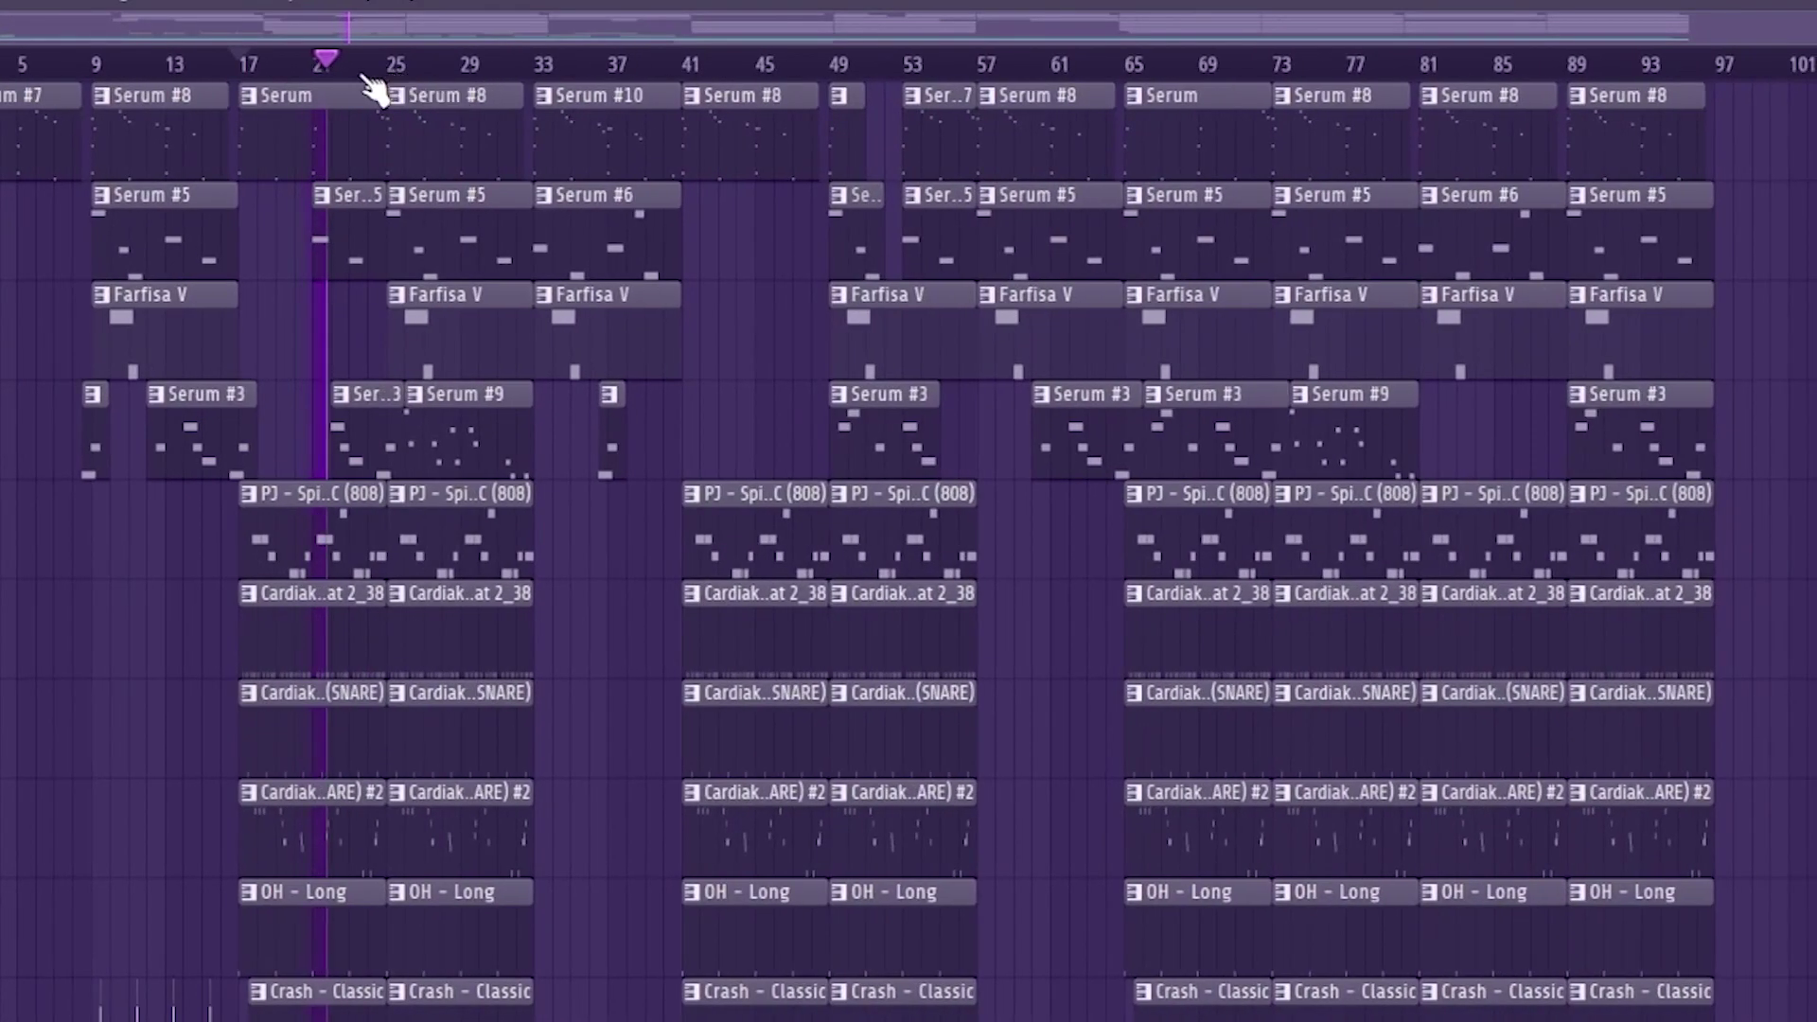
scroll(374, 90, down, 2)
scroll(374, 89, up, 2)
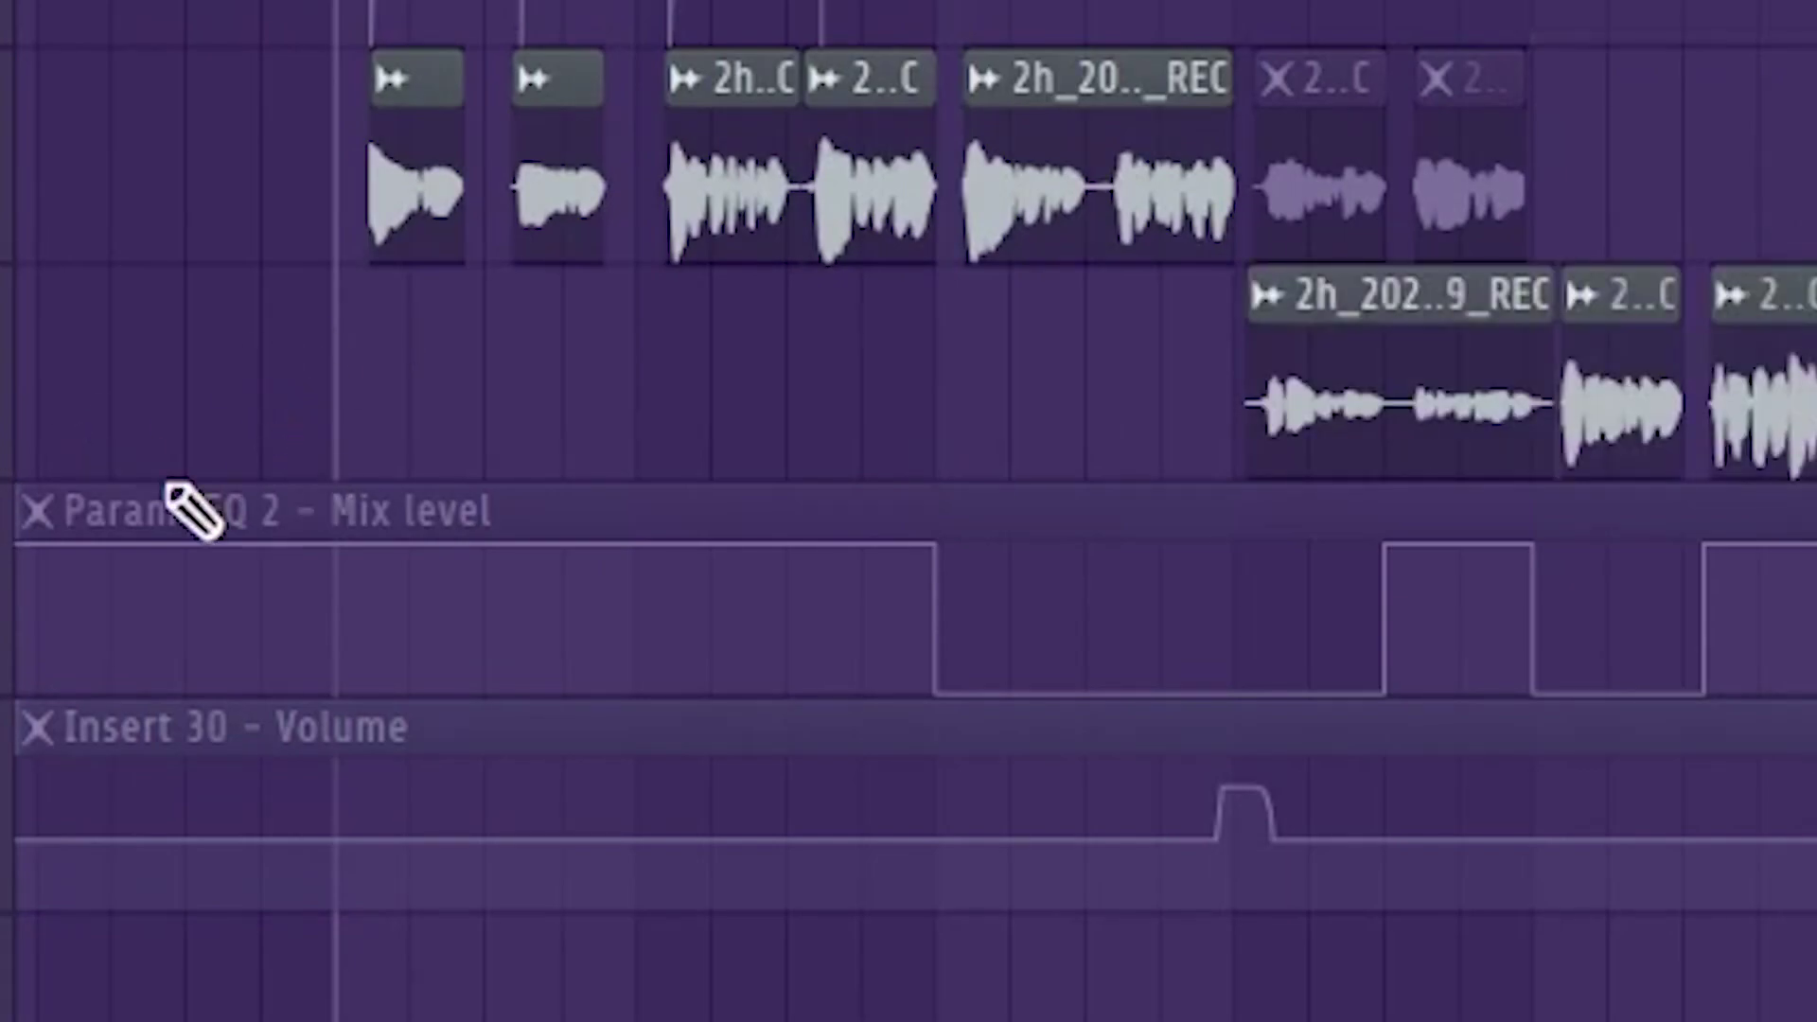
Unmute the Param. EQ 2 - Mix level and Insert 30 - Volume automation tracks.
click(0, 691)
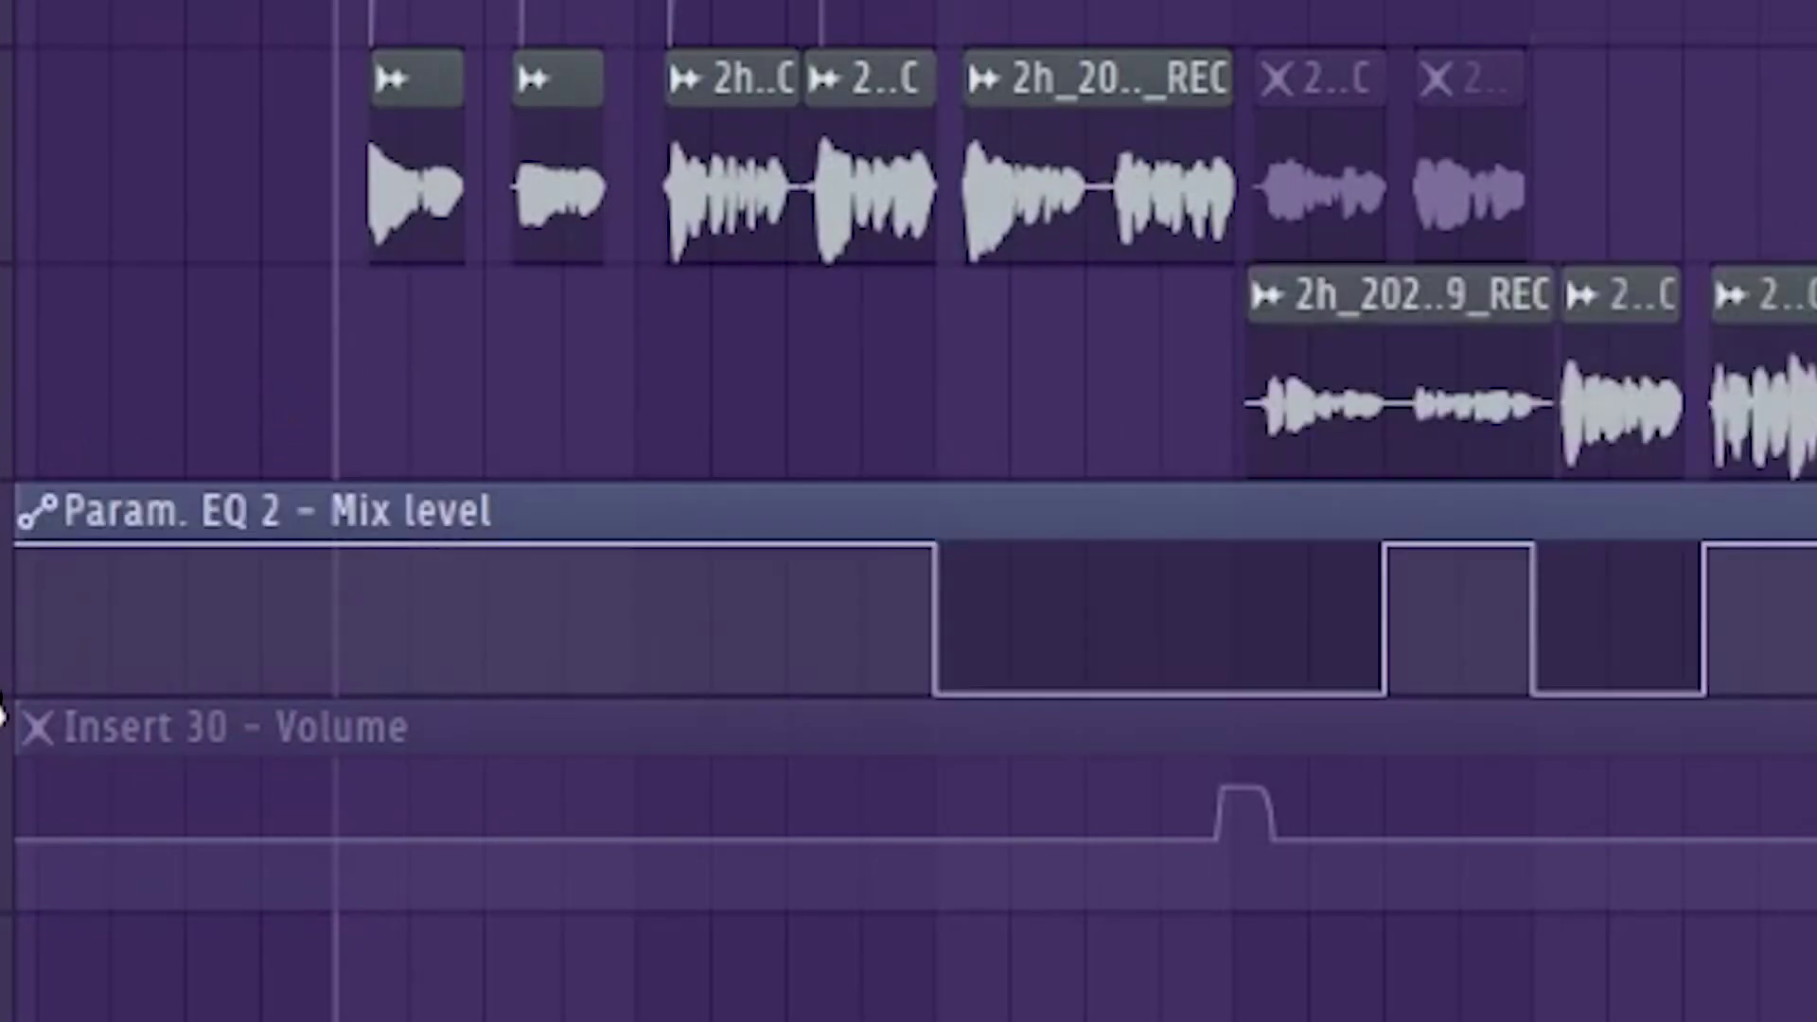
click(2, 960)
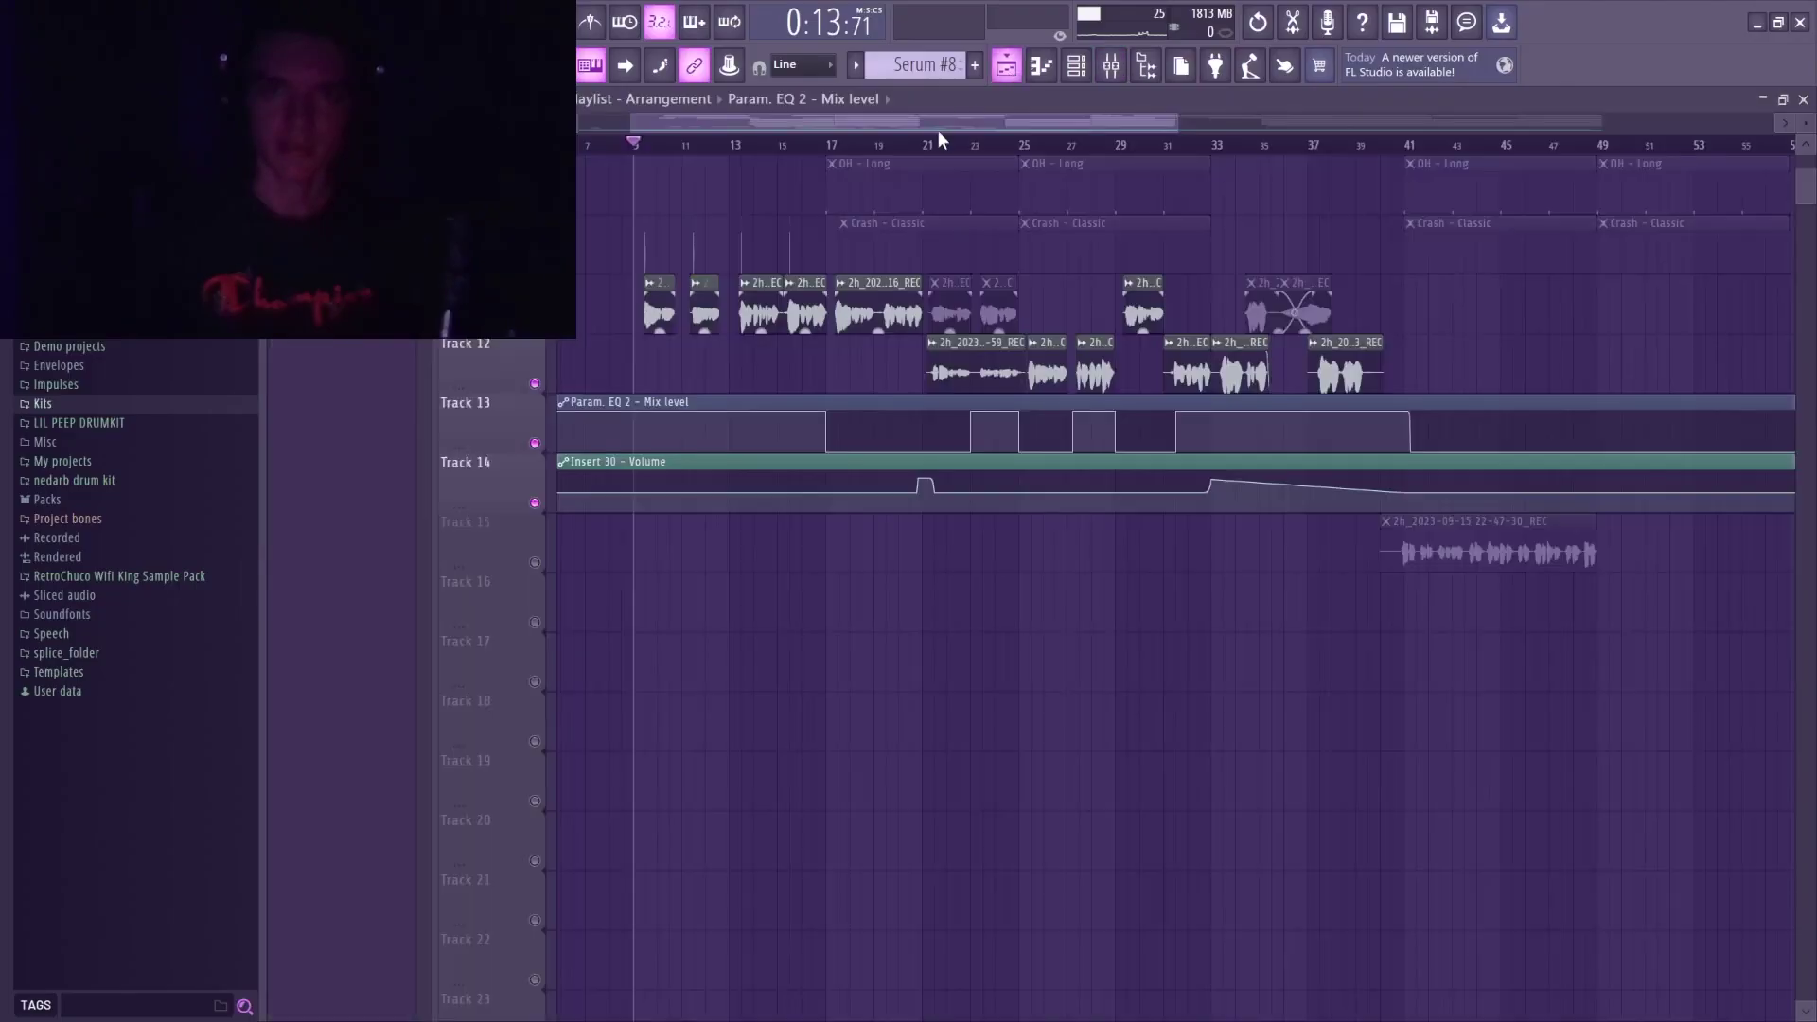
Inspect the Fruity Limiter and Waves Tune Real-Time settings on the REC mixer track, closing the limiter after viewing.
click(1109, 65)
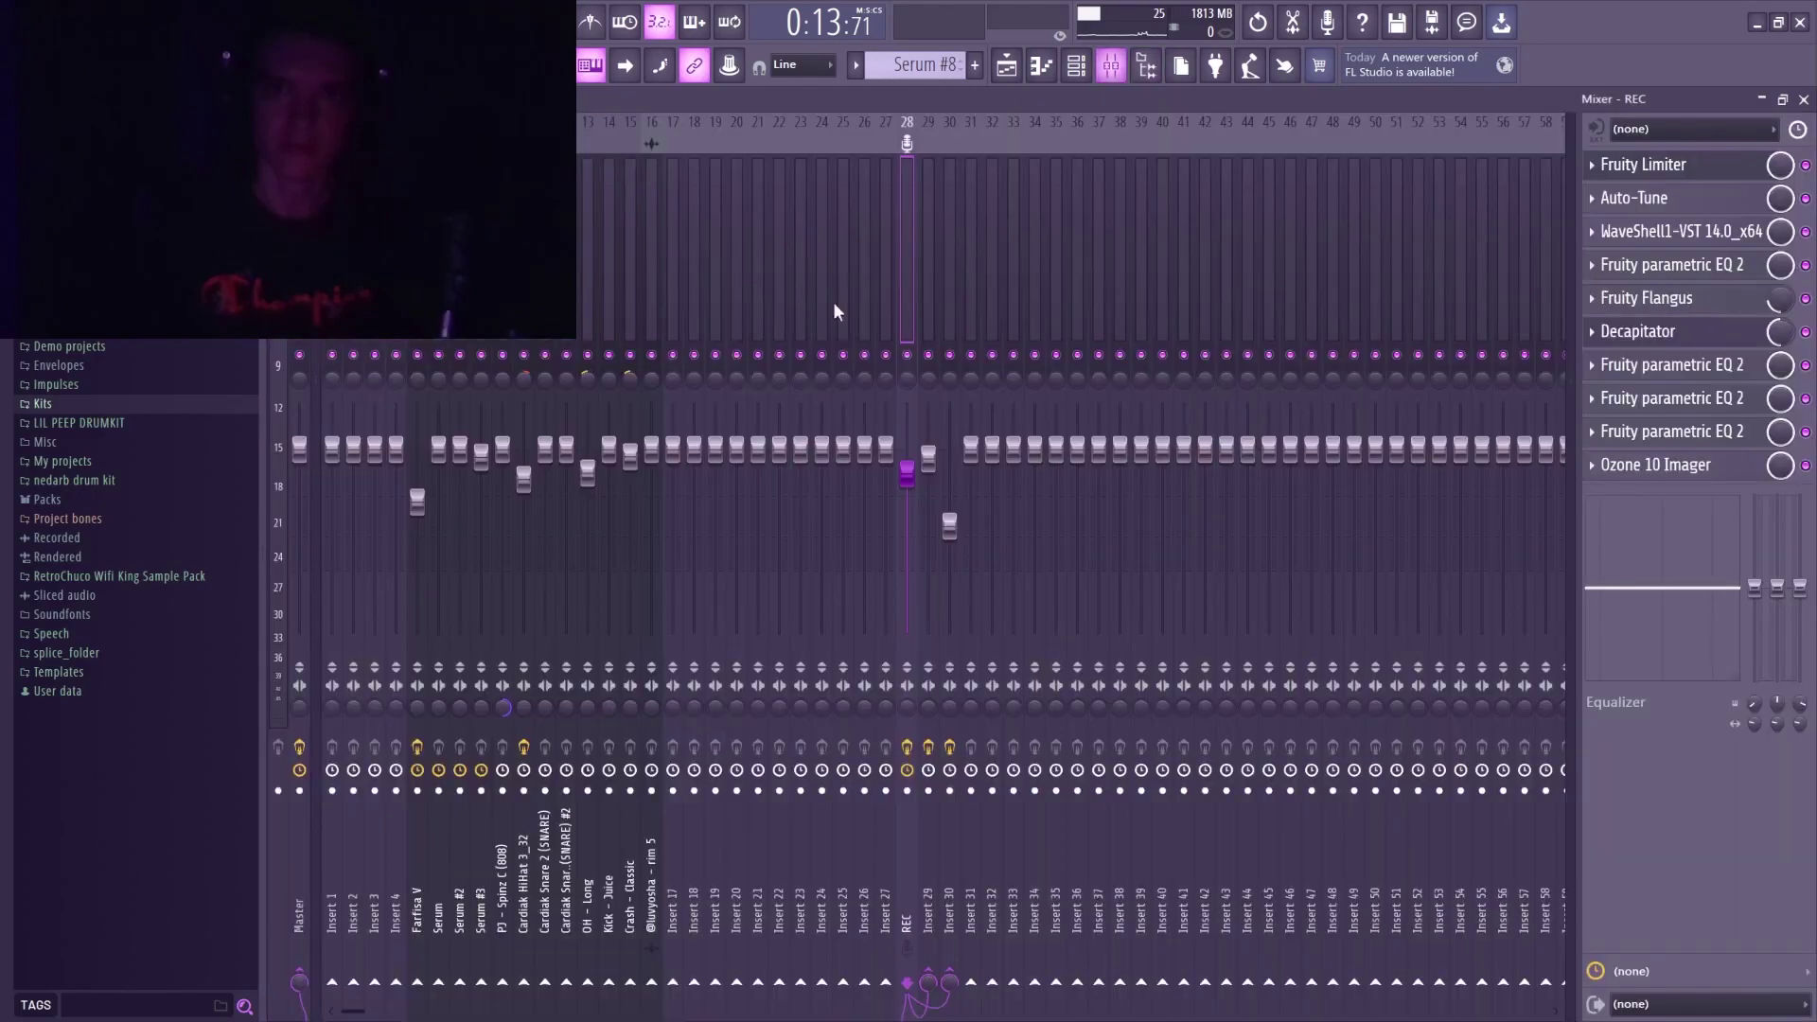
click(956, 312)
click(1703, 163)
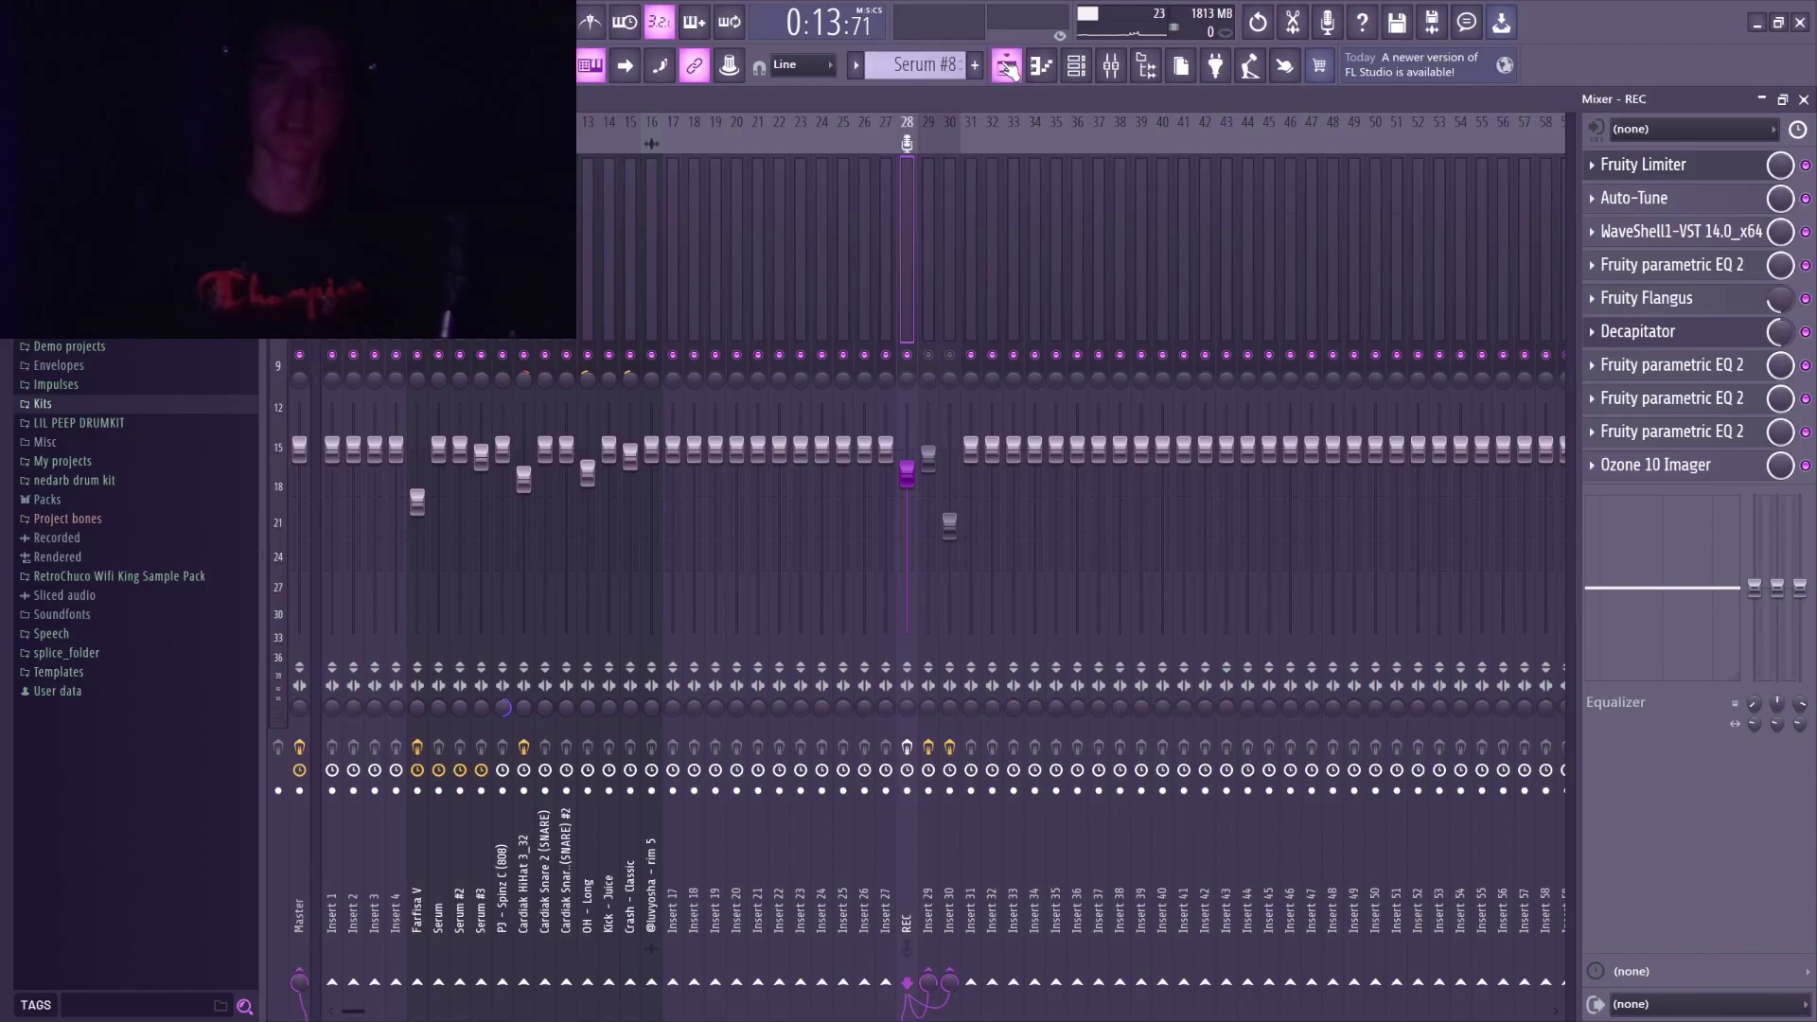
click(1007, 66)
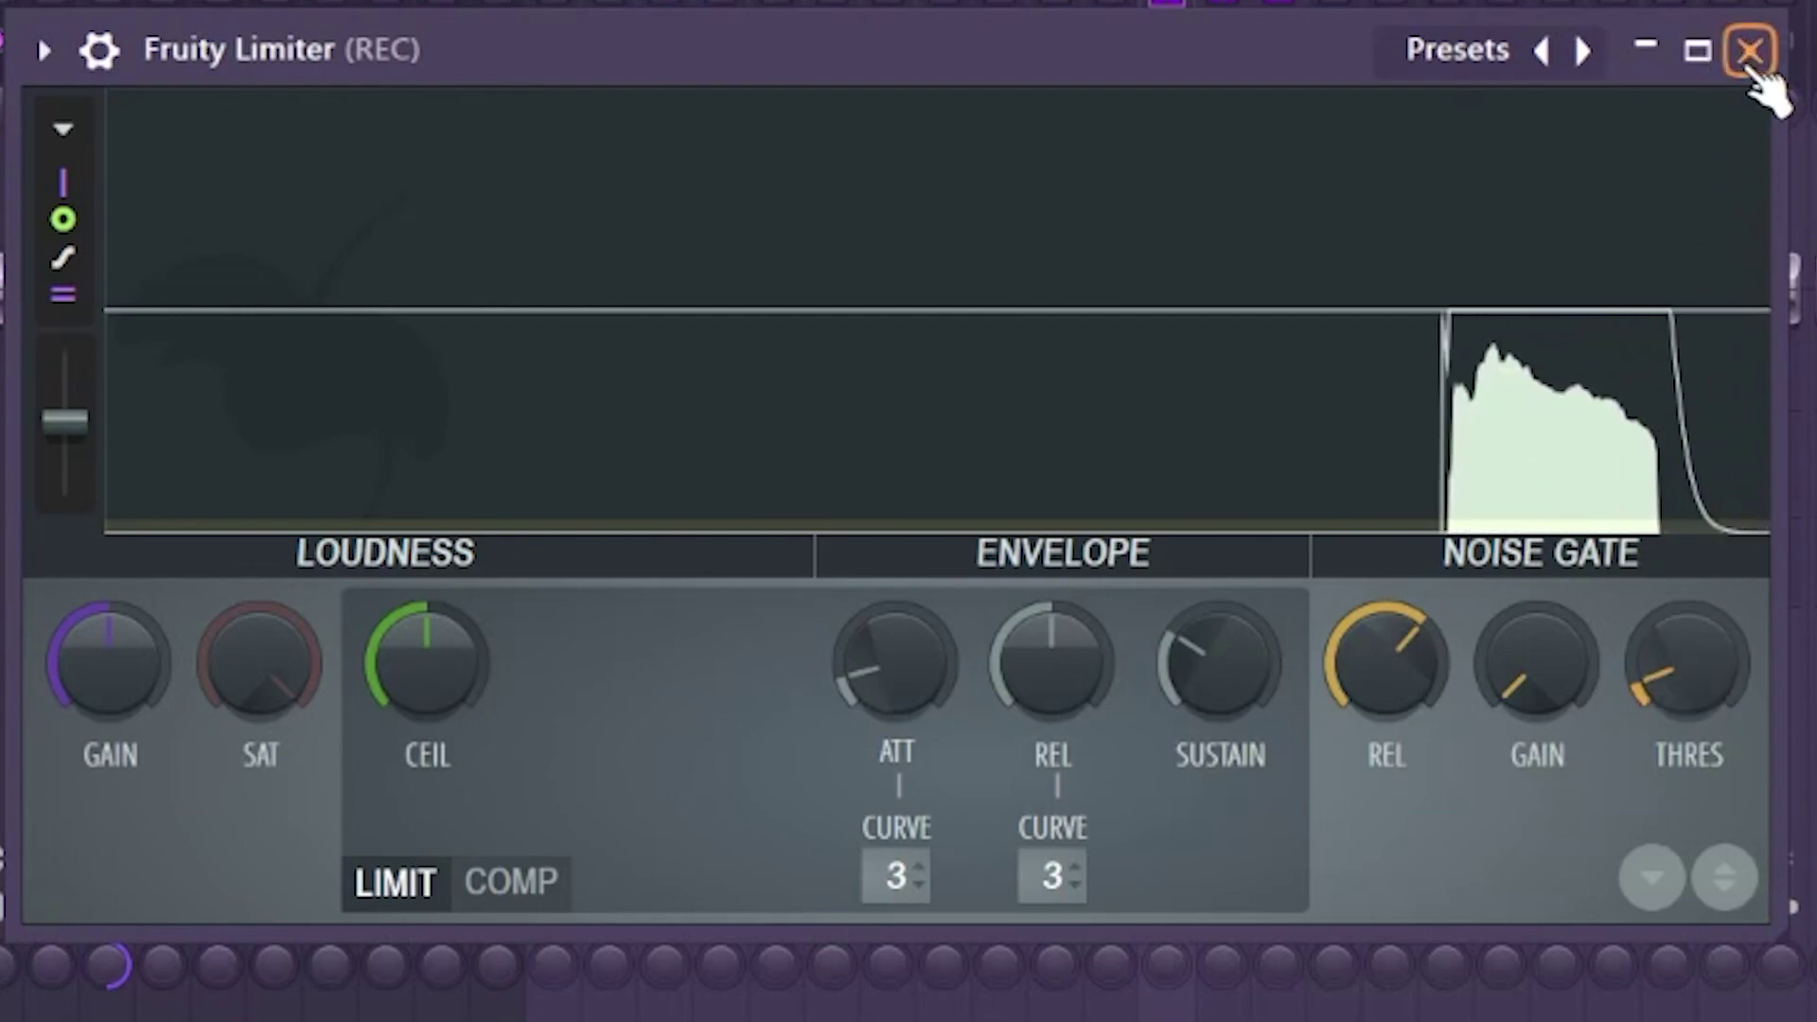
click(1750, 53)
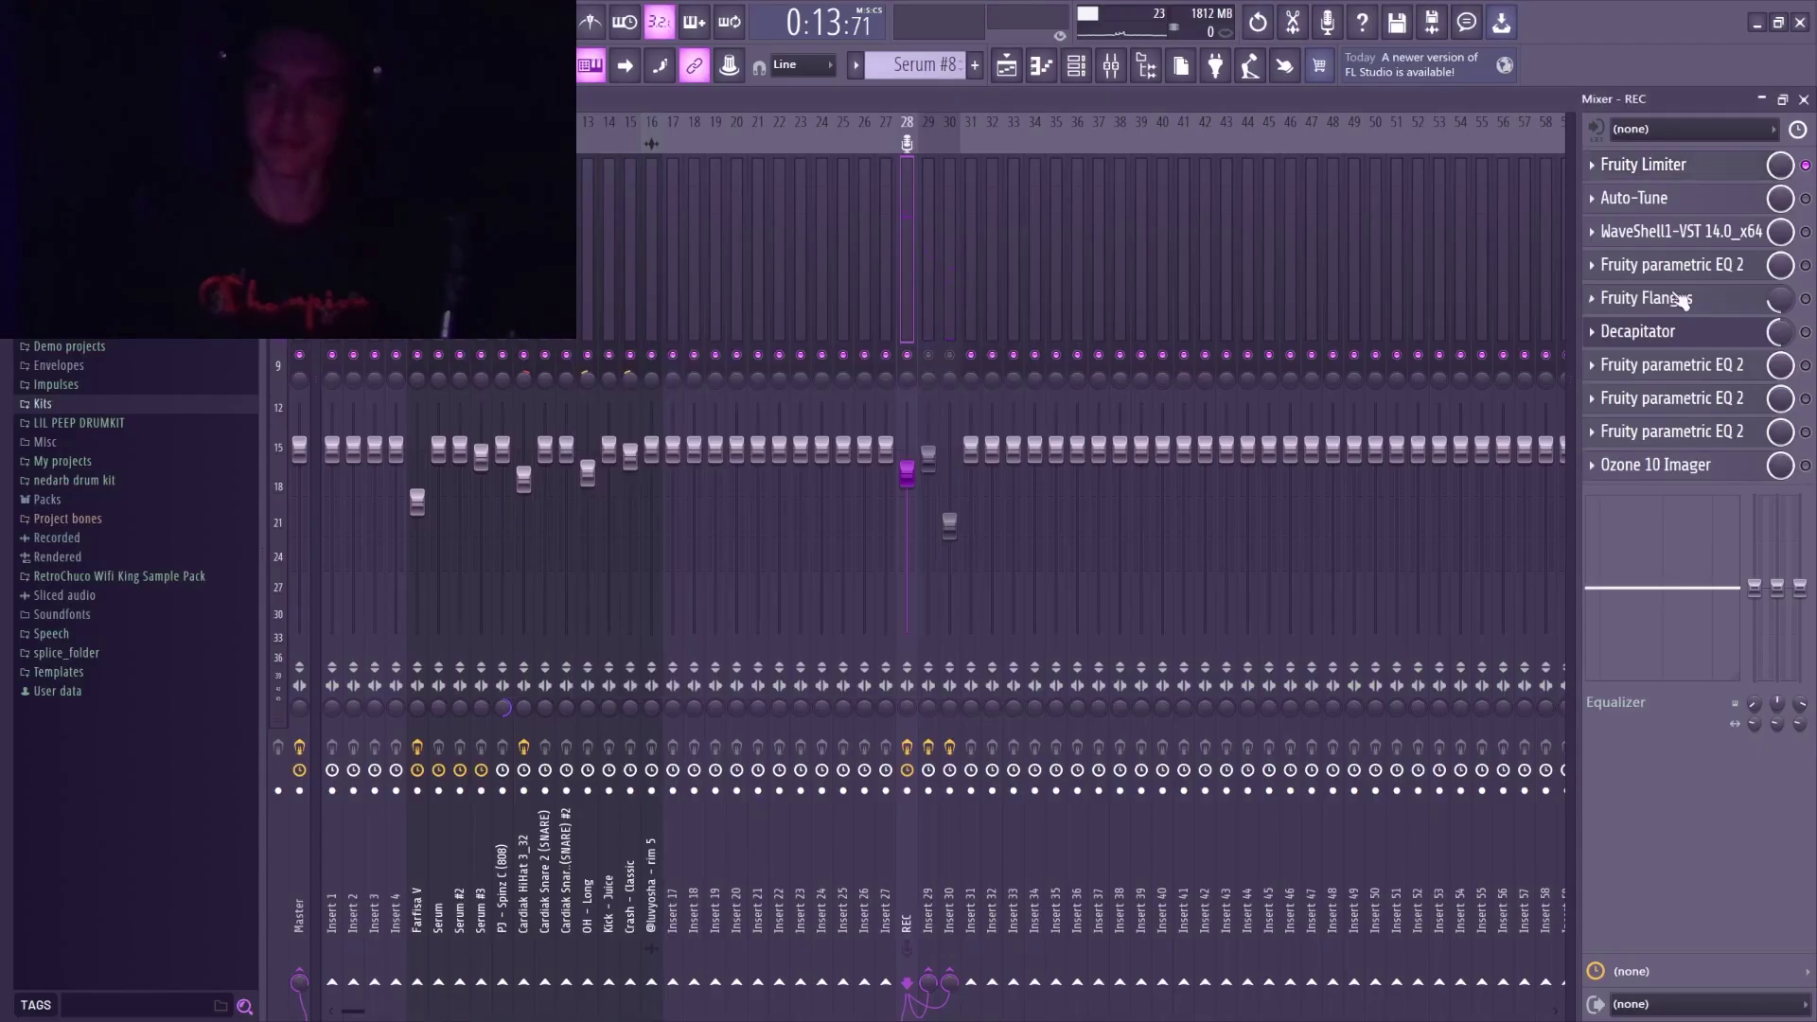
click(1774, 201)
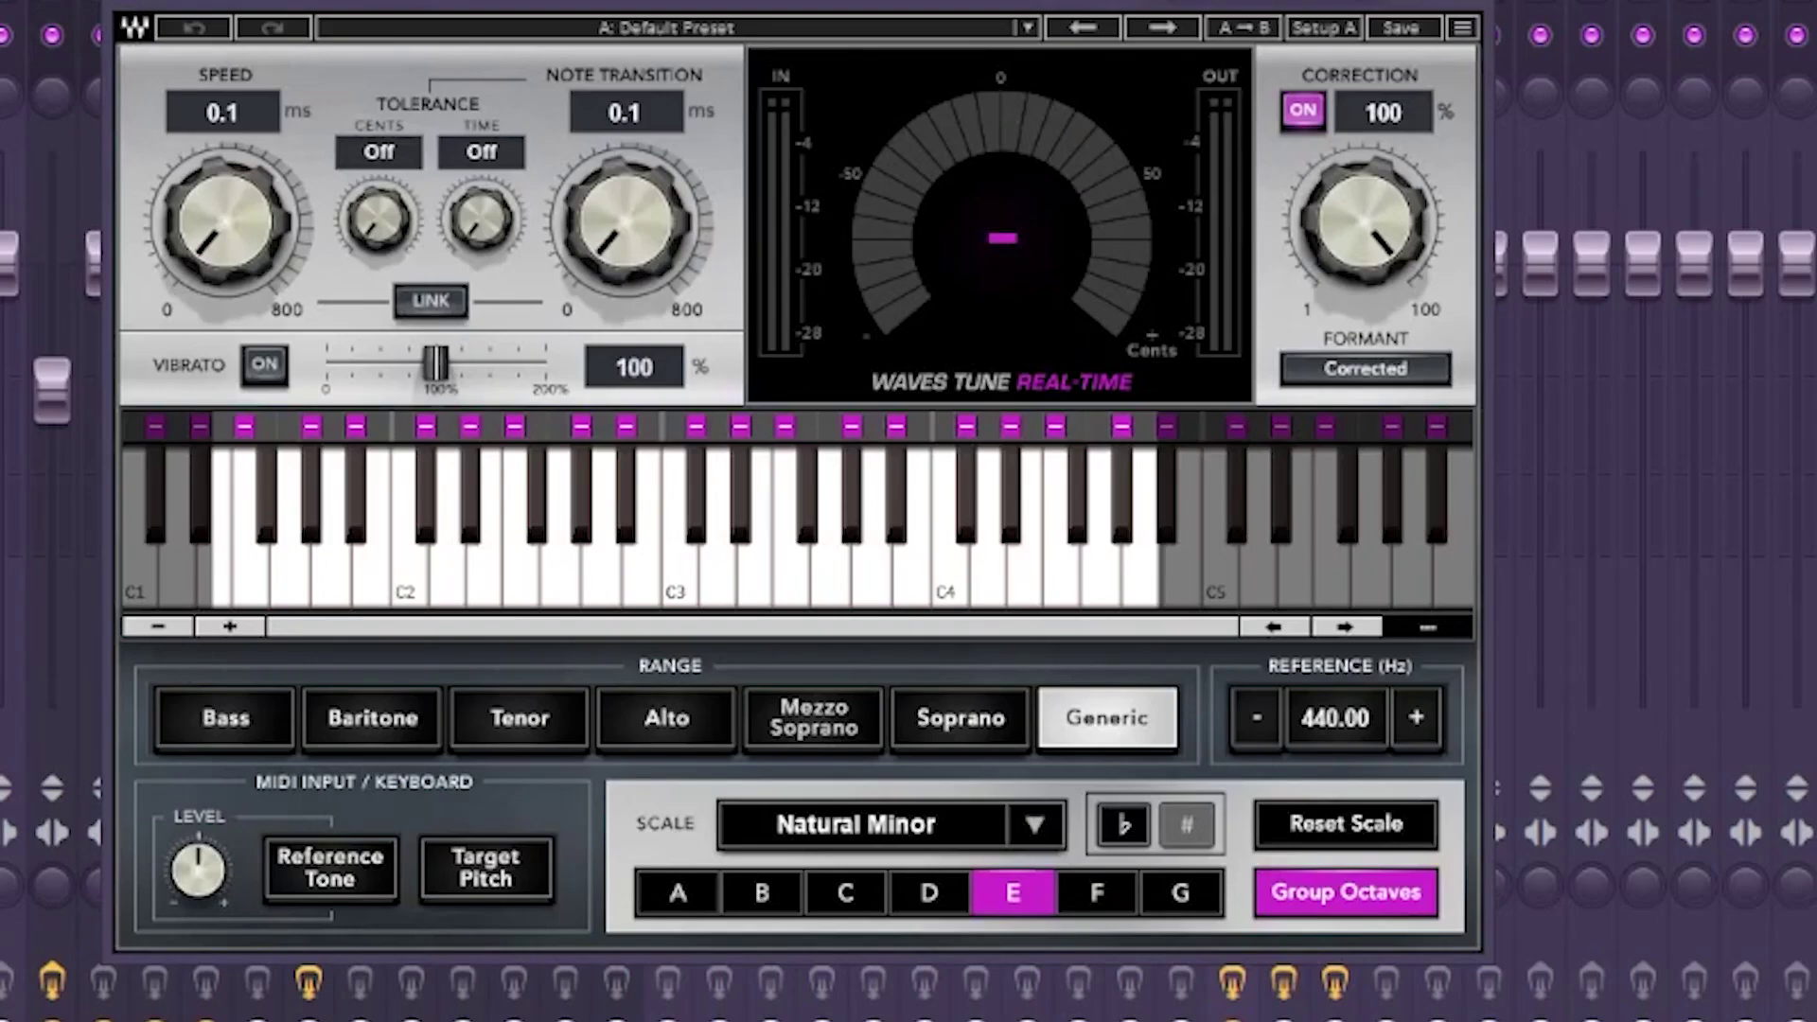